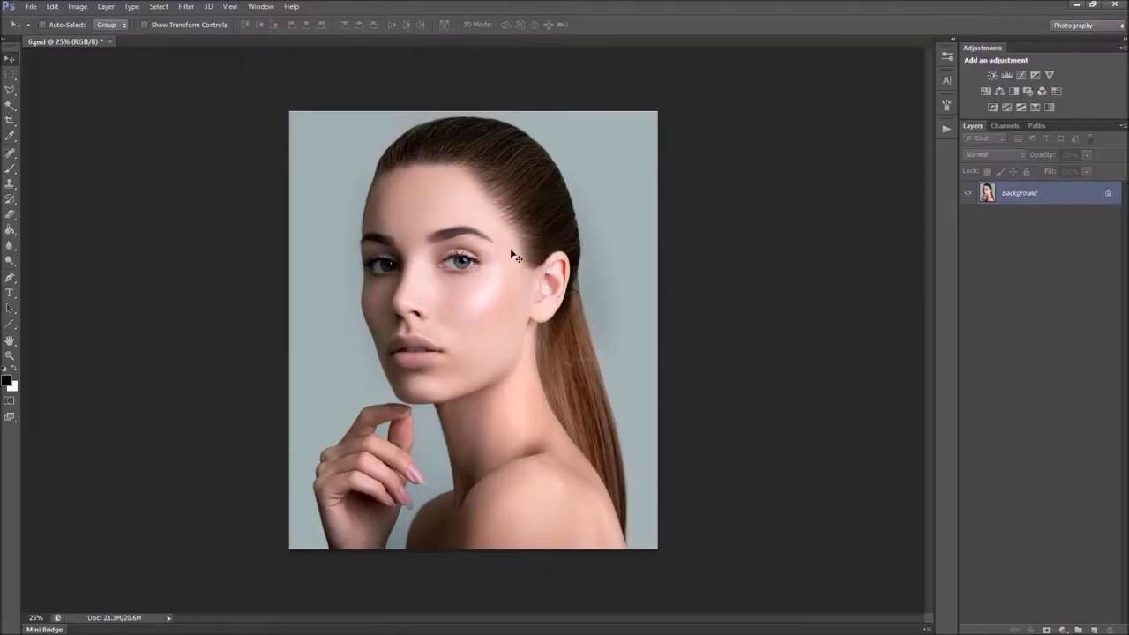
Load the action's Brush .abr preset set in the Preset Manager
left_click(52, 6)
mouse_move(141, 431)
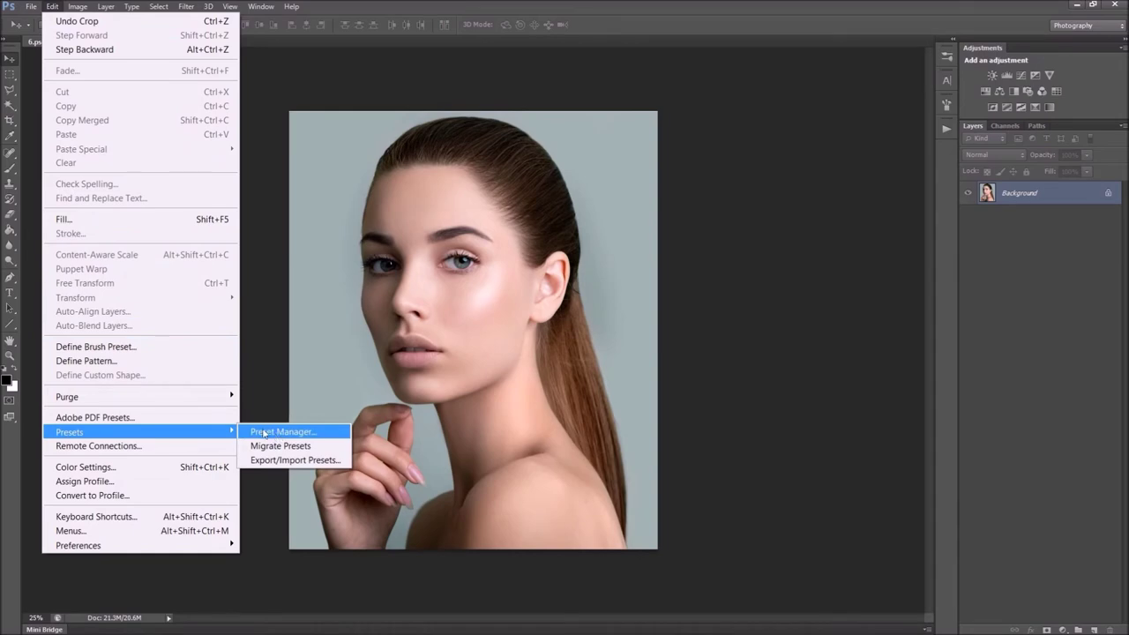
left_click(316, 433)
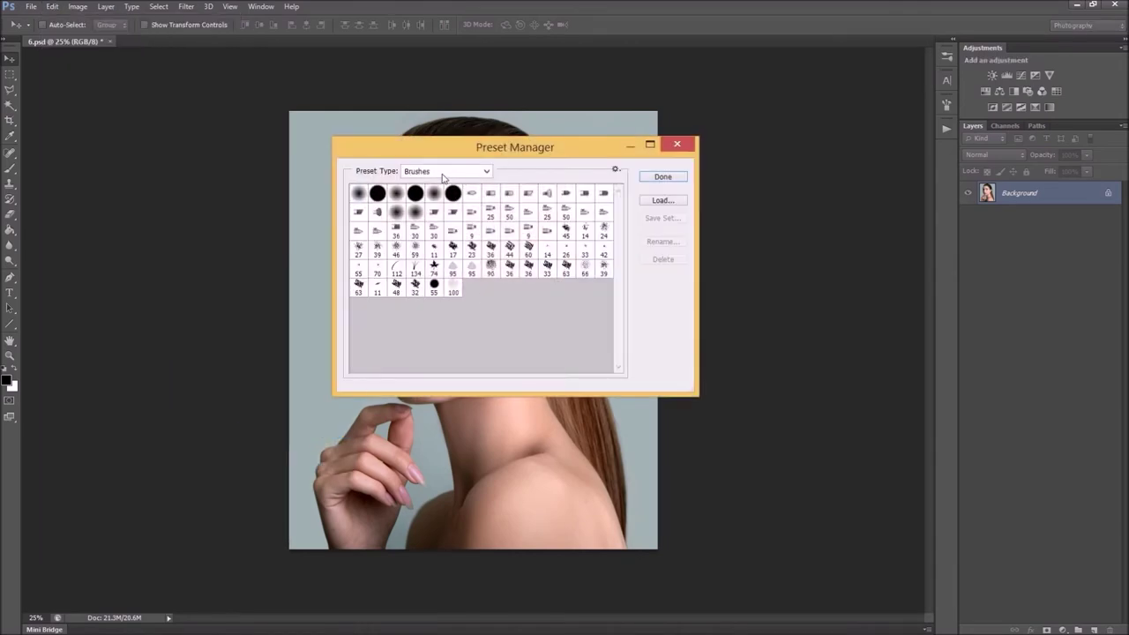
left_click(656, 203)
left_click(337, 172)
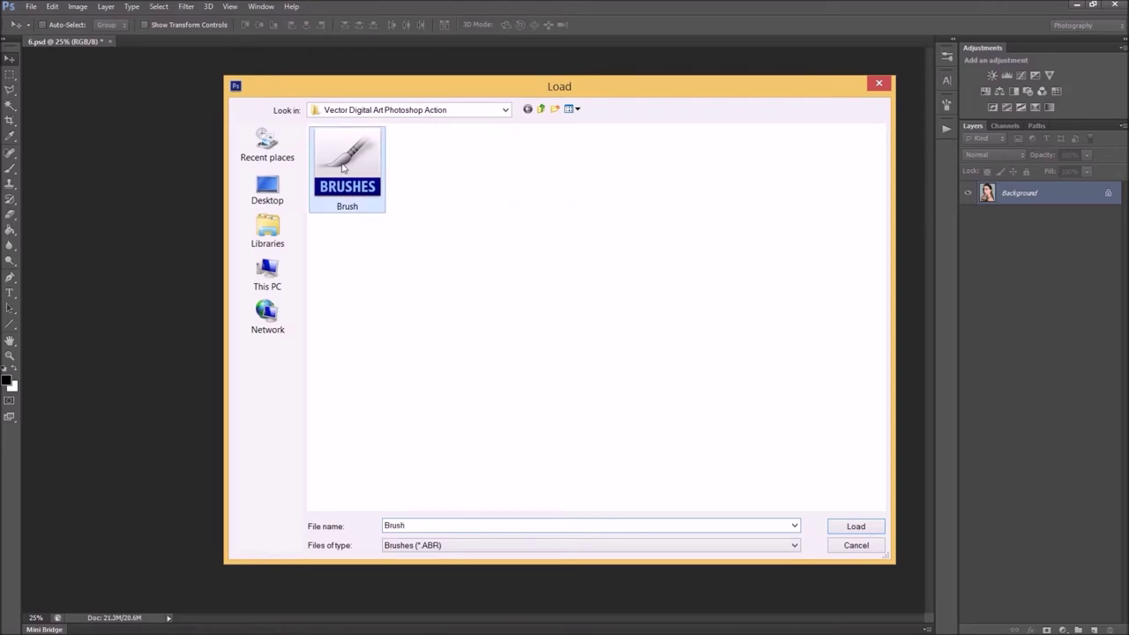
left_click(835, 524)
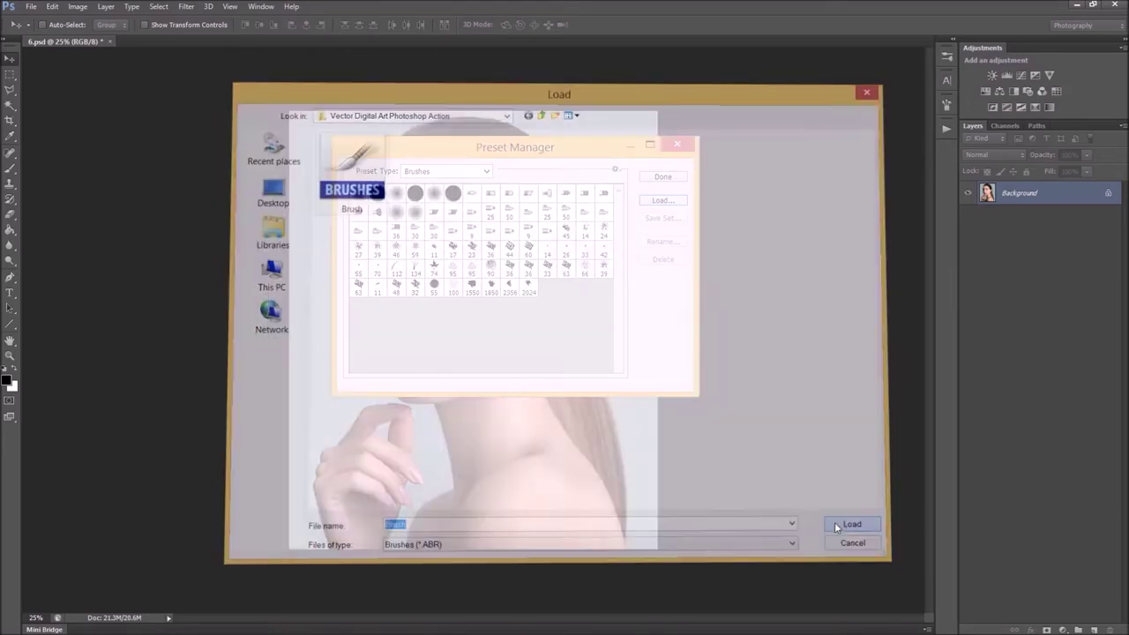
Load the action's Pattern .pat preset set and close the Preset Manager
left_click(486, 171)
left_click(452, 231)
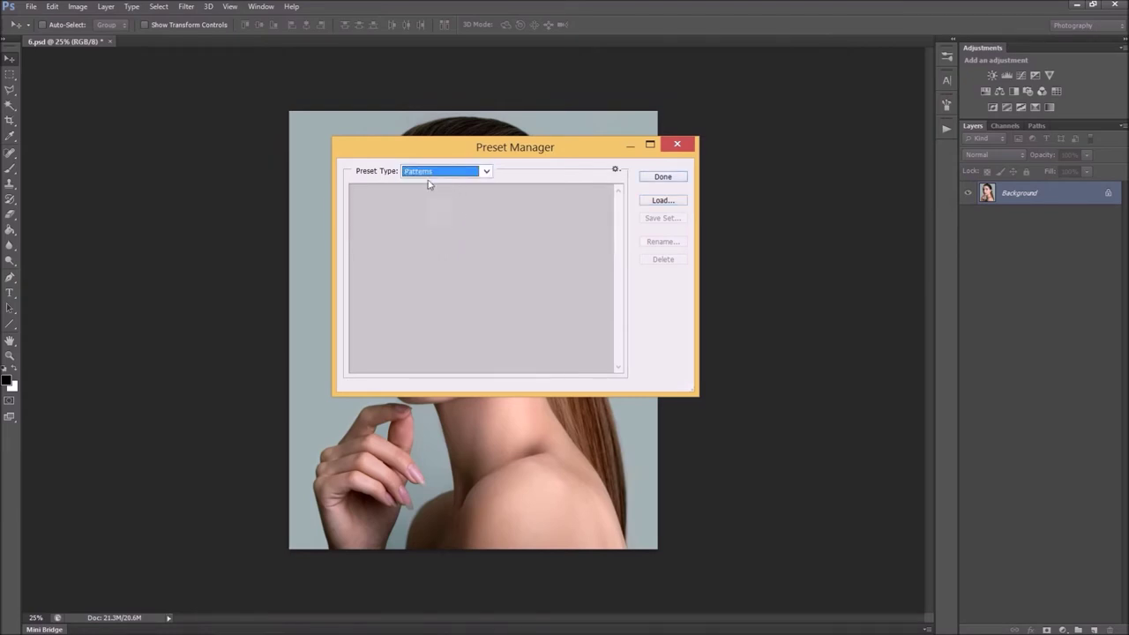
left_click(661, 202)
left_click(352, 183)
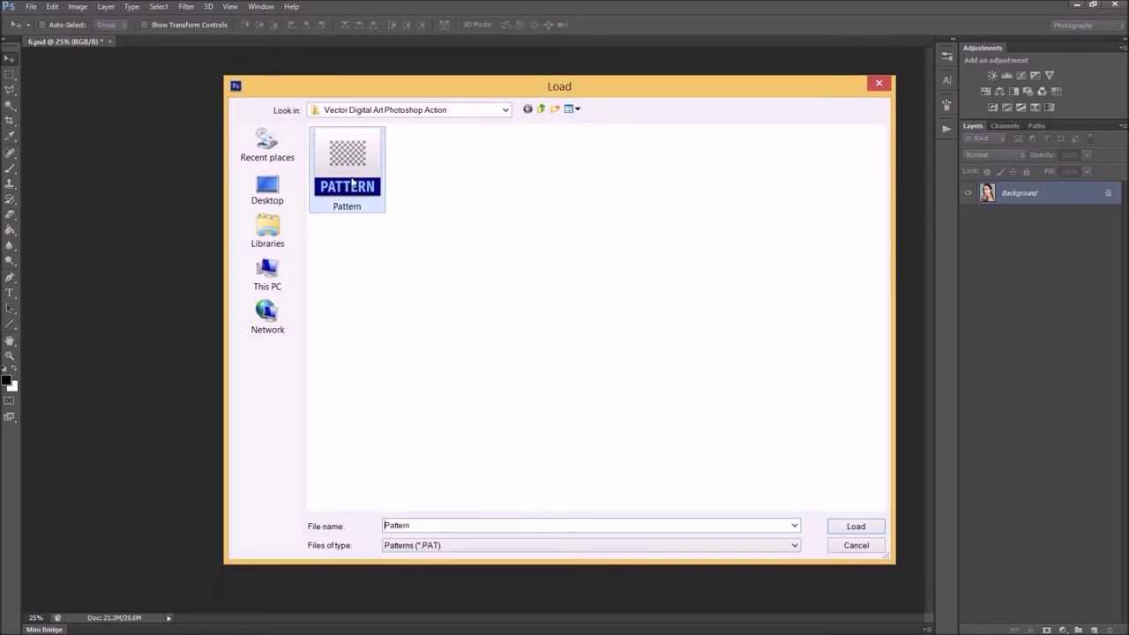
left_click(852, 527)
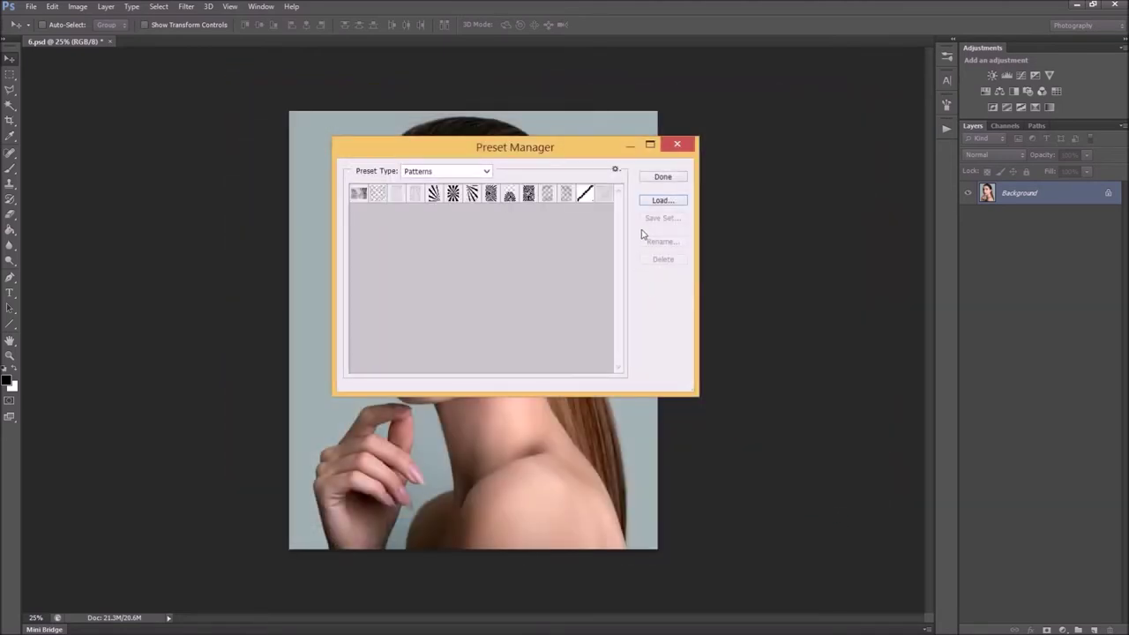
left_click(663, 177)
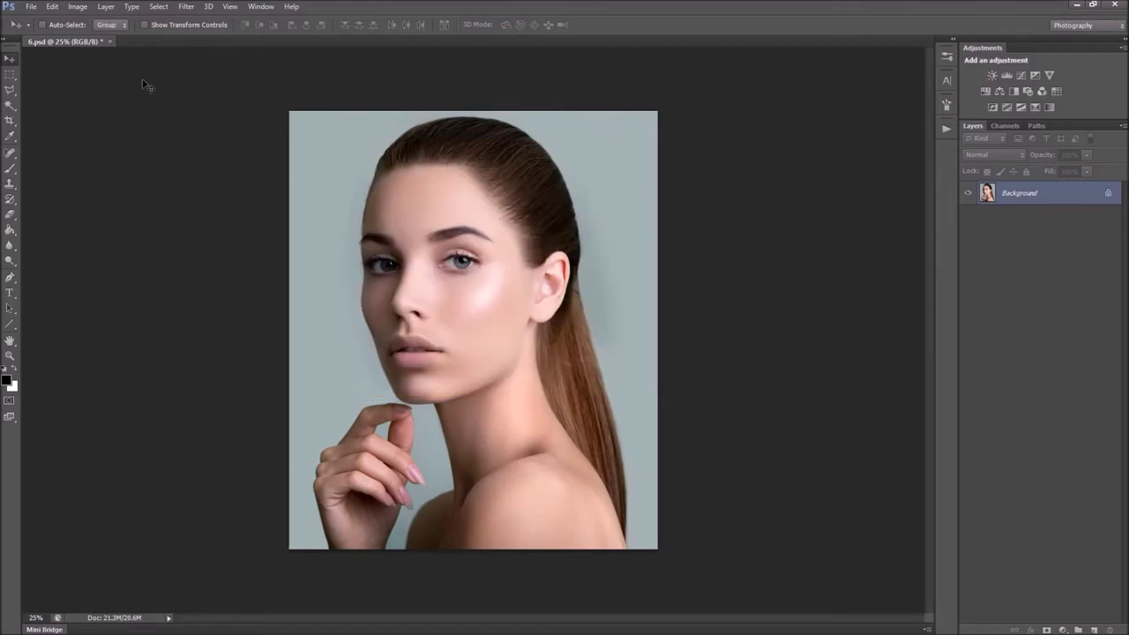
Show the Actions panel from the Window menu
left_click(50, 9)
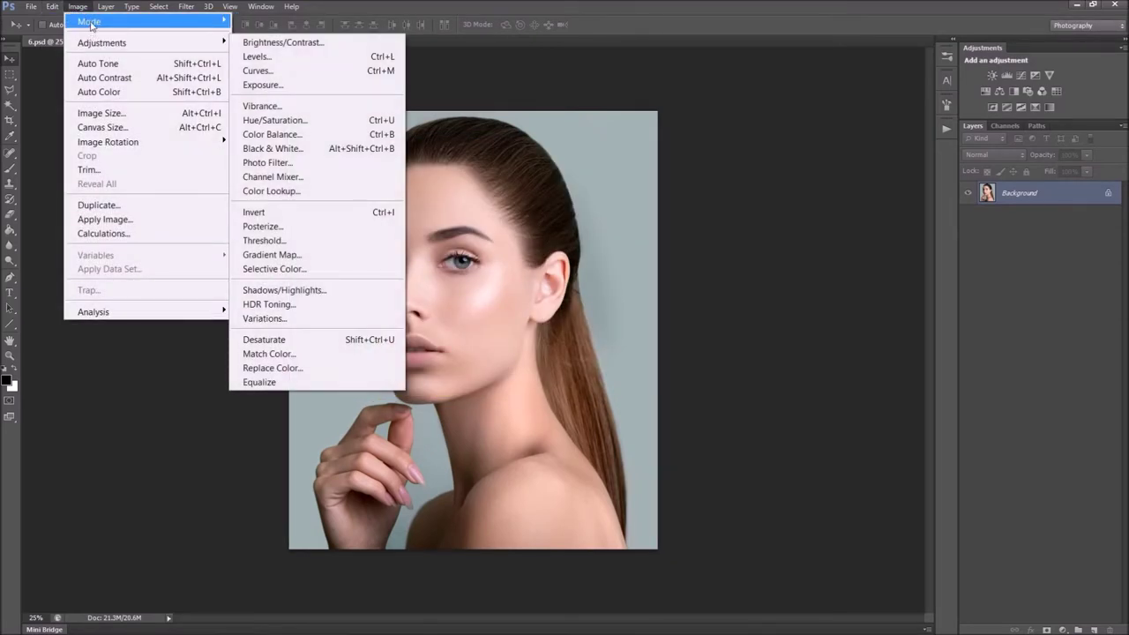
mouse_move(89, 21)
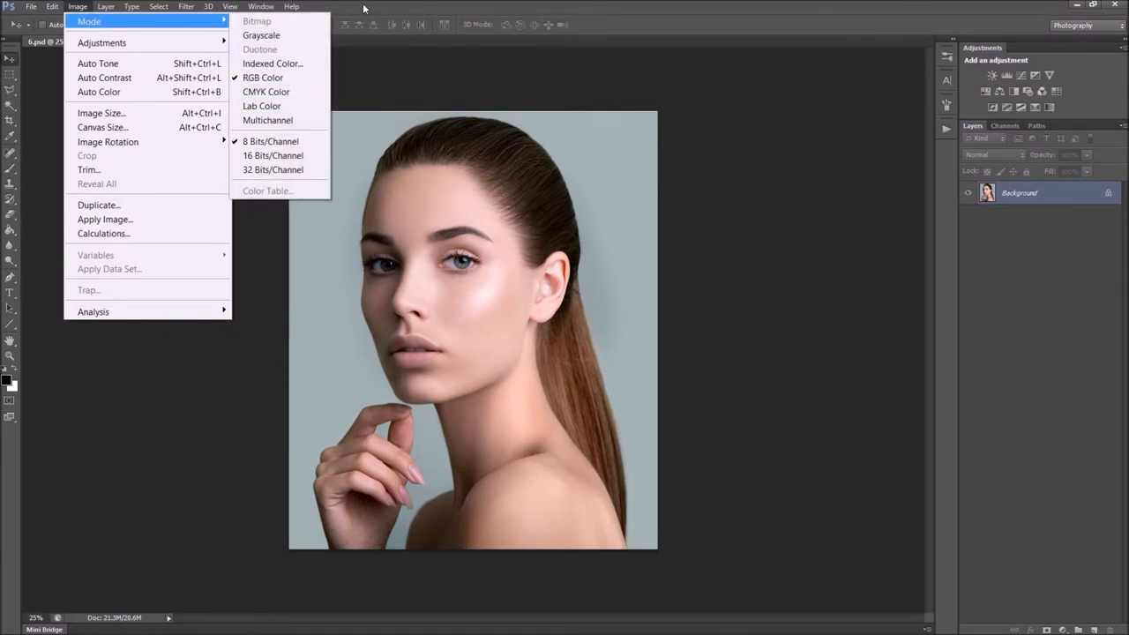
left_click(364, 9)
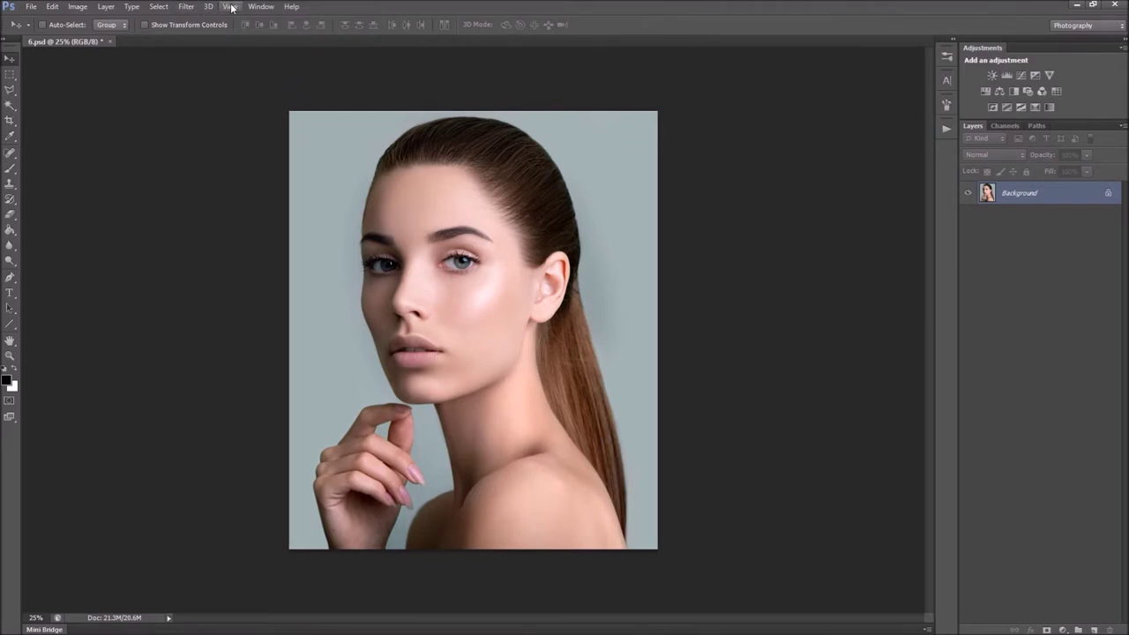
left_click(259, 7)
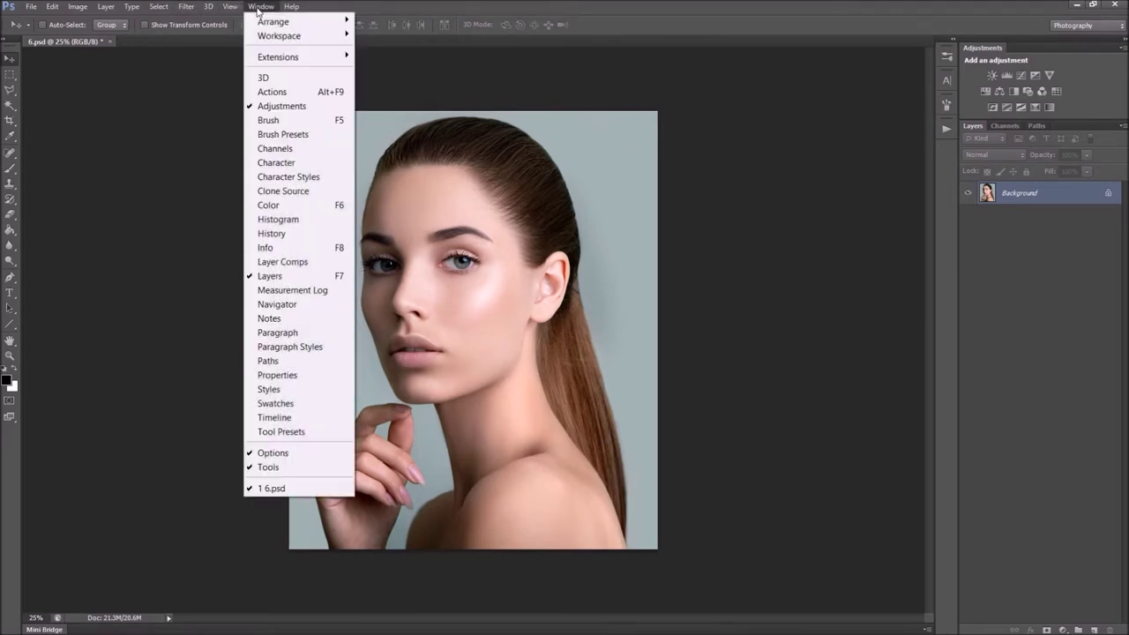
left_click(272, 92)
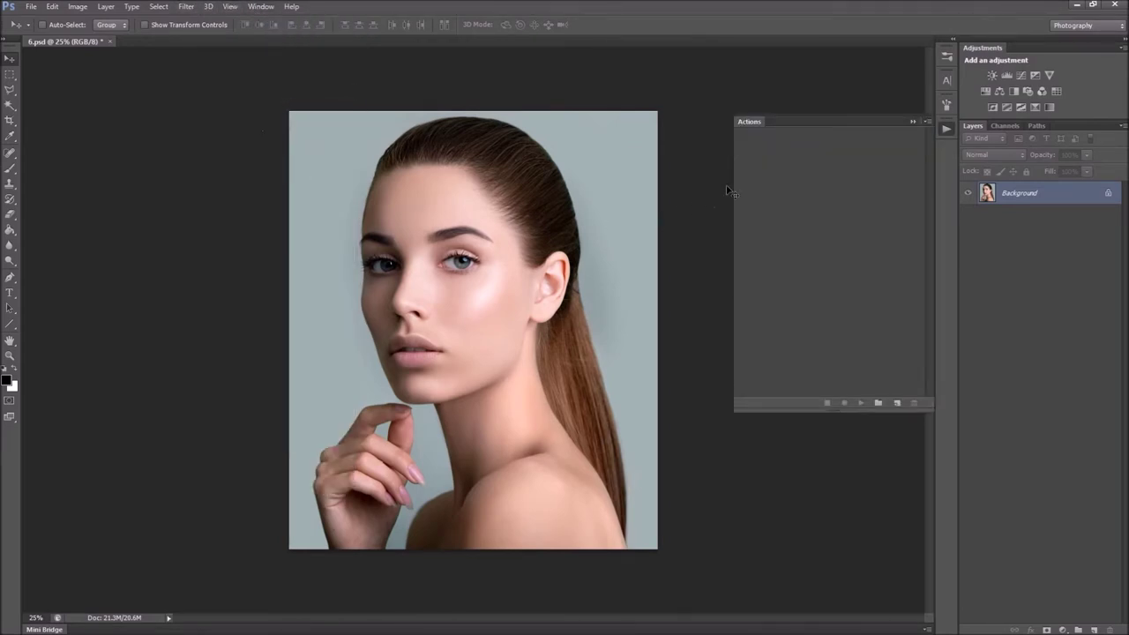
Load the Vector Digital Art Photoshop Action .atn set and select its PLAY action
left_click(927, 124)
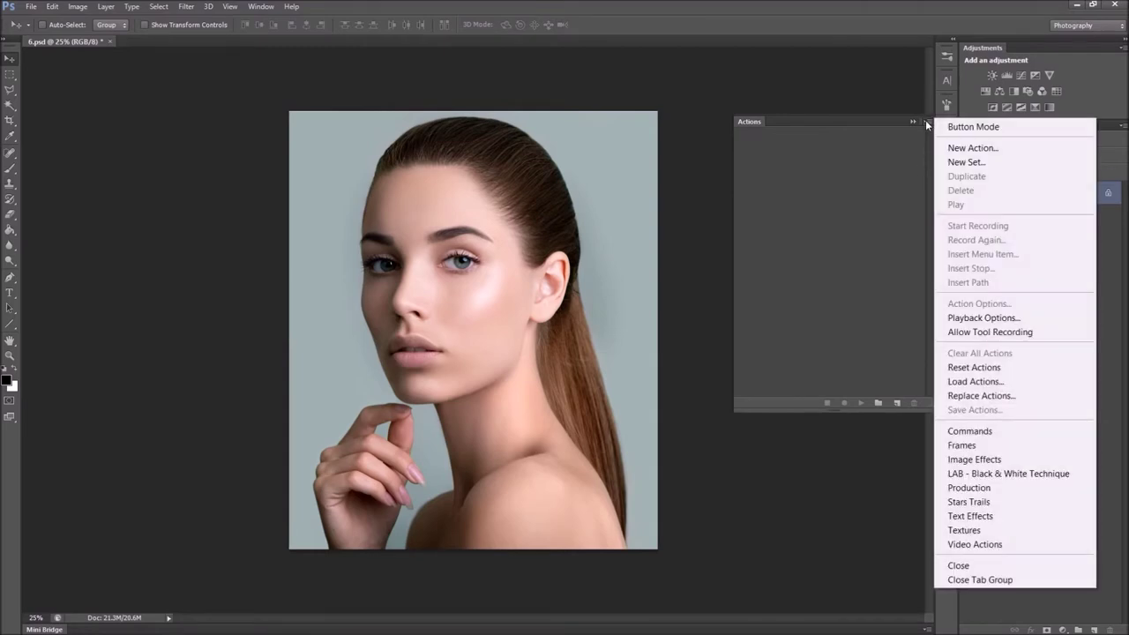
left_click(1003, 386)
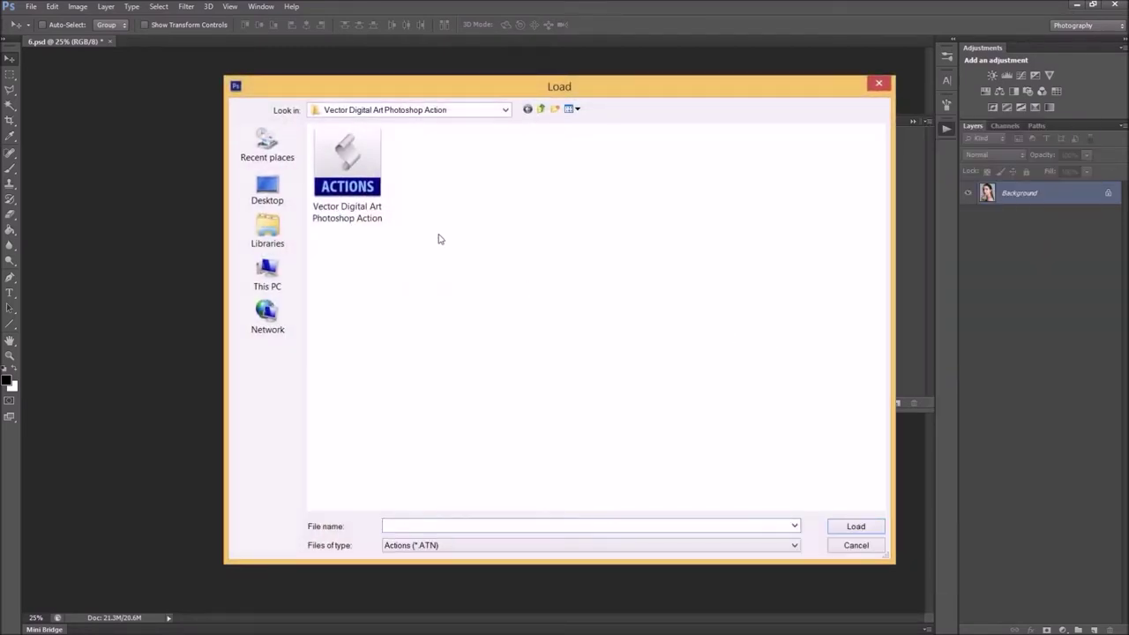
left_click(370, 194)
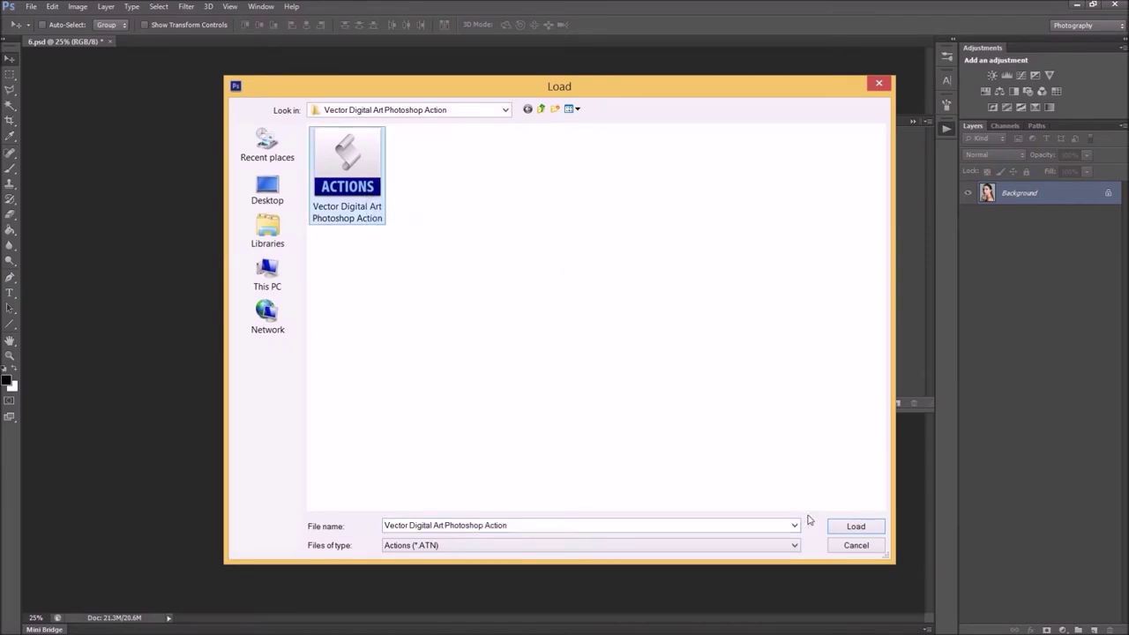
left_click(839, 526)
left_click(805, 146)
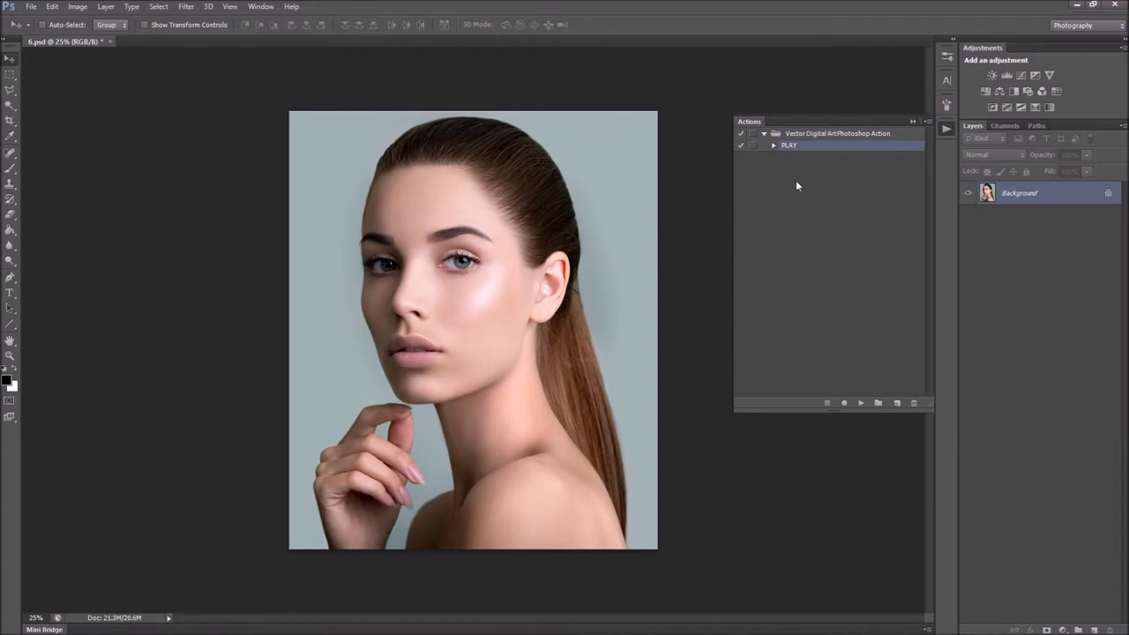
Confirm the Layers panel options with their current settings
left_click(1123, 126)
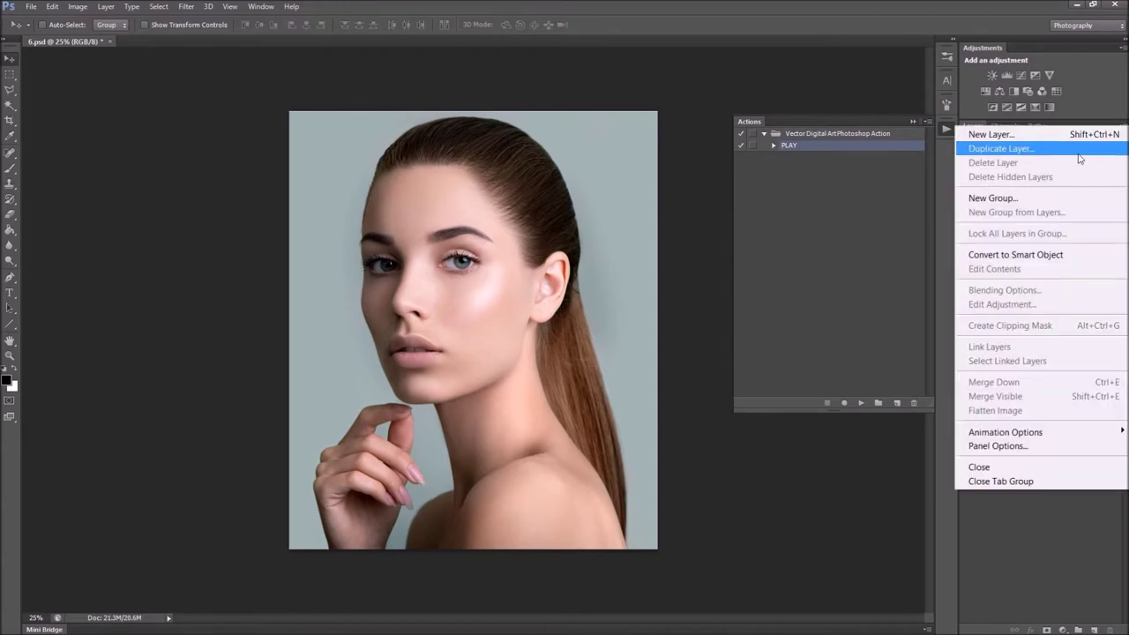
left_click(1024, 448)
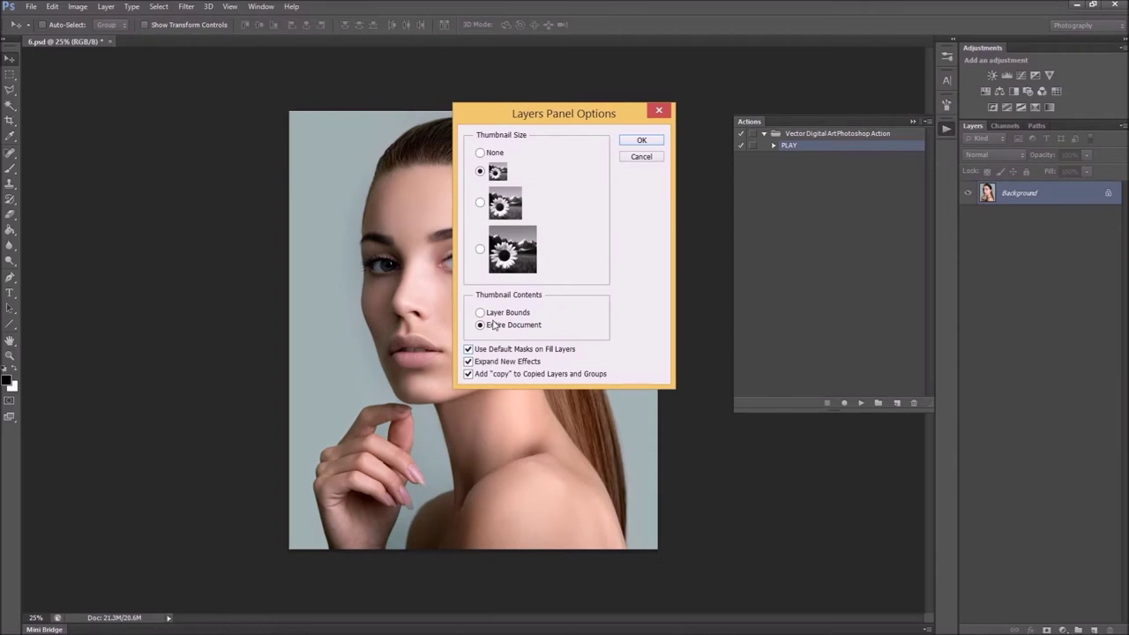
left_click(641, 143)
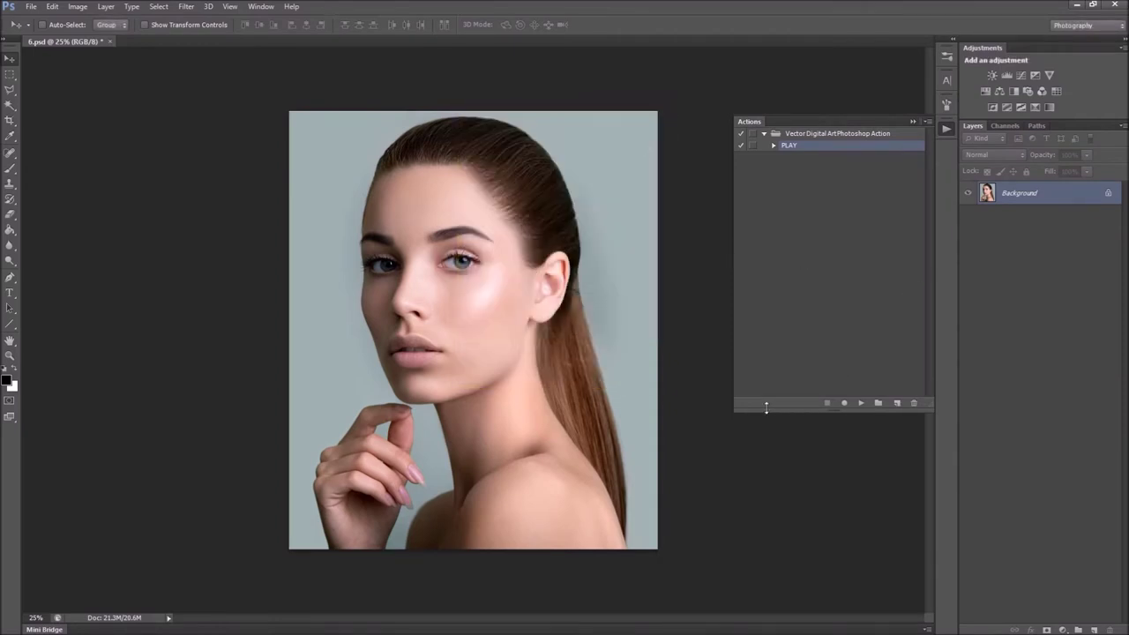
Create a new empty layer named 'd' via Layer > New > Layer
left_click(106, 7)
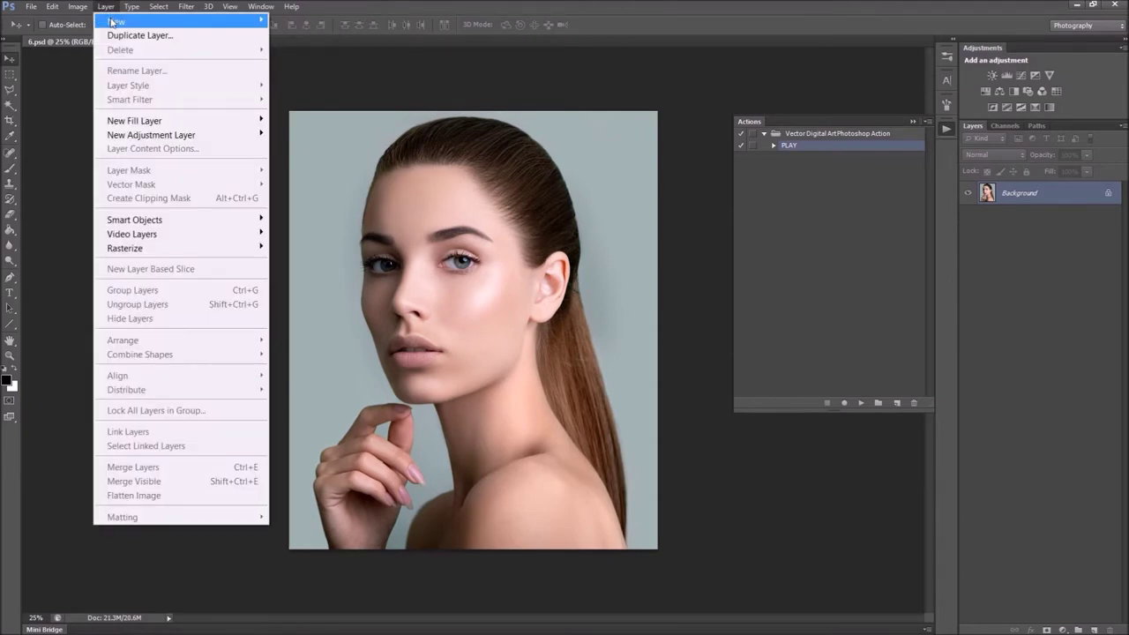
left_click(323, 22)
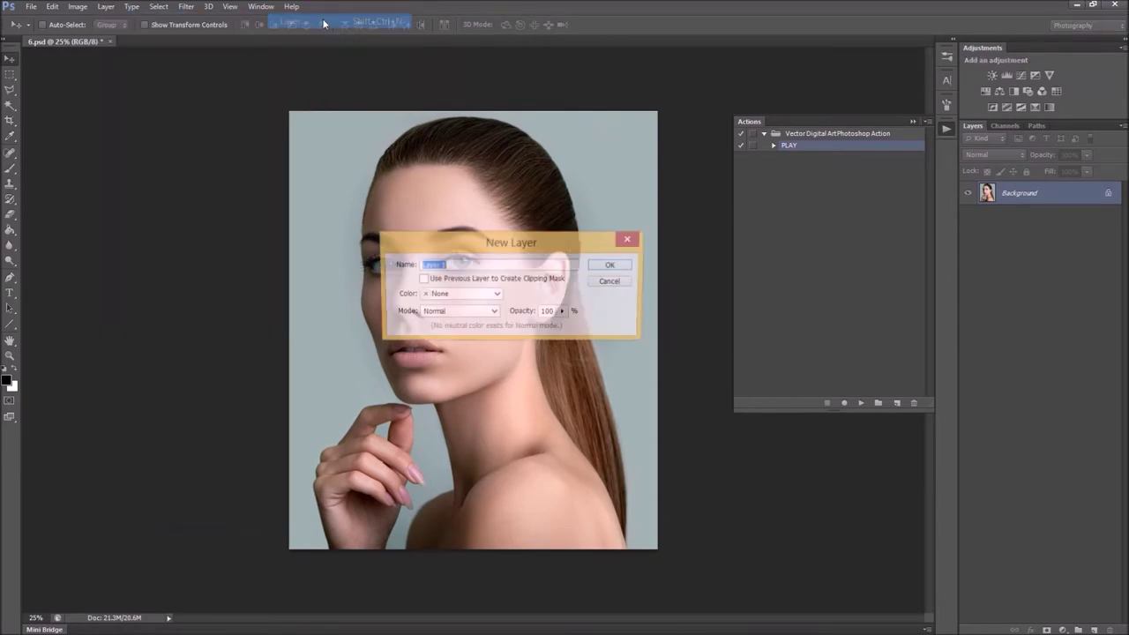
left_click_drag(524, 244, 509, 238)
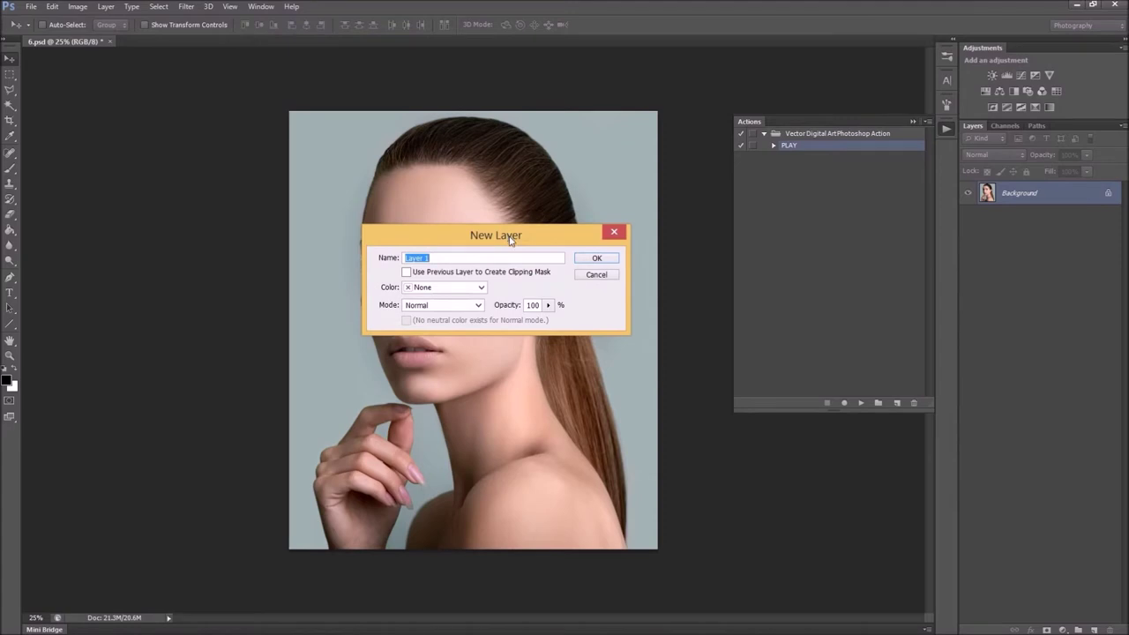
type("denis154")
left_click(596, 257)
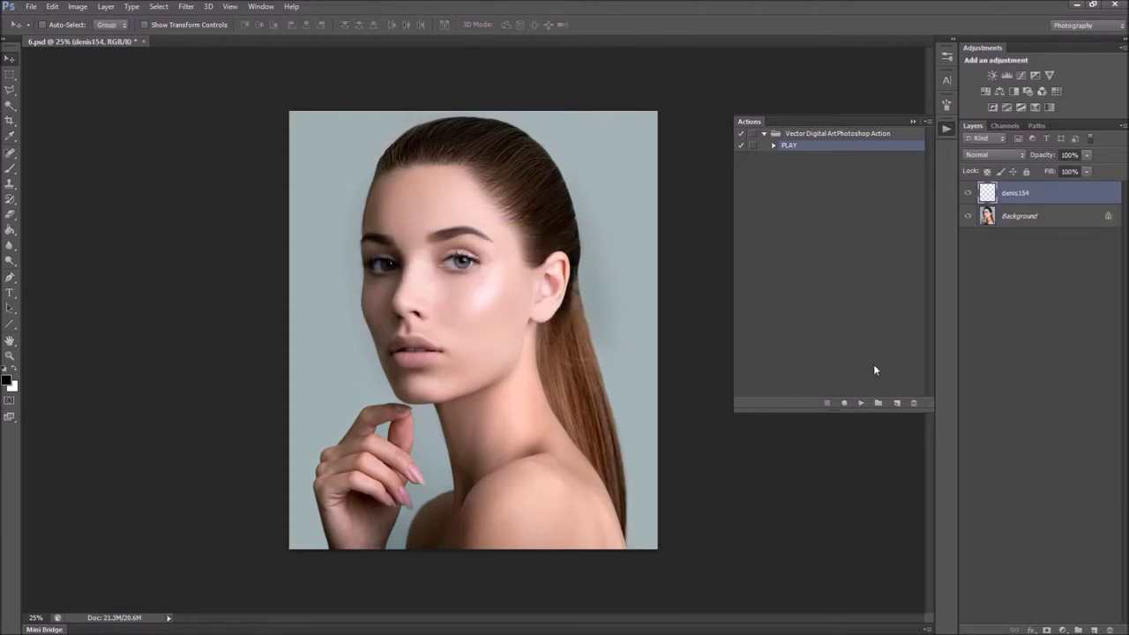
Choose the Brush tool with a hard round tip at 422 px
double_click(1015, 193)
left_click(1071, 195)
left_click(10, 167)
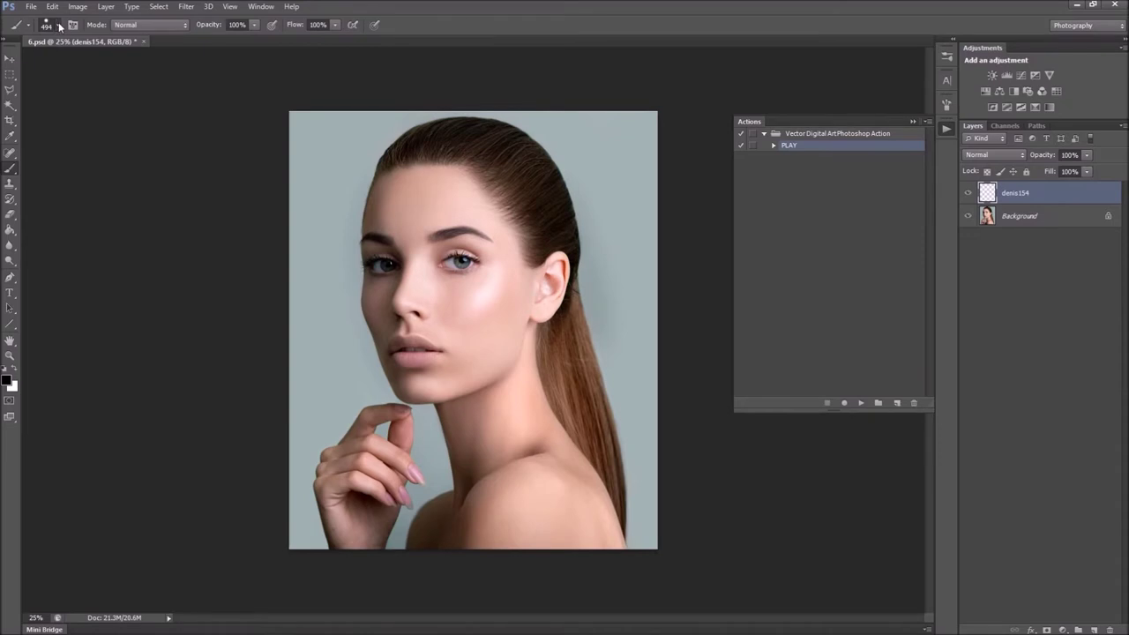
left_click(58, 25)
left_click(46, 123)
left_click(25, 115)
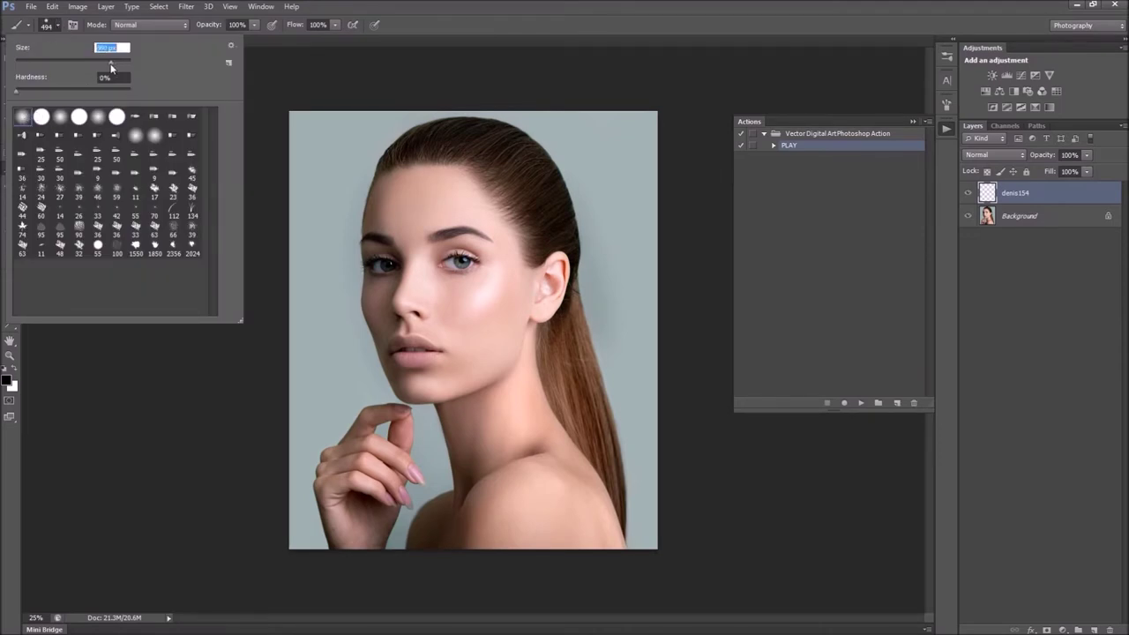
left_click(41, 116)
left_click_drag(115, 66, 118, 66)
left_click(430, 13)
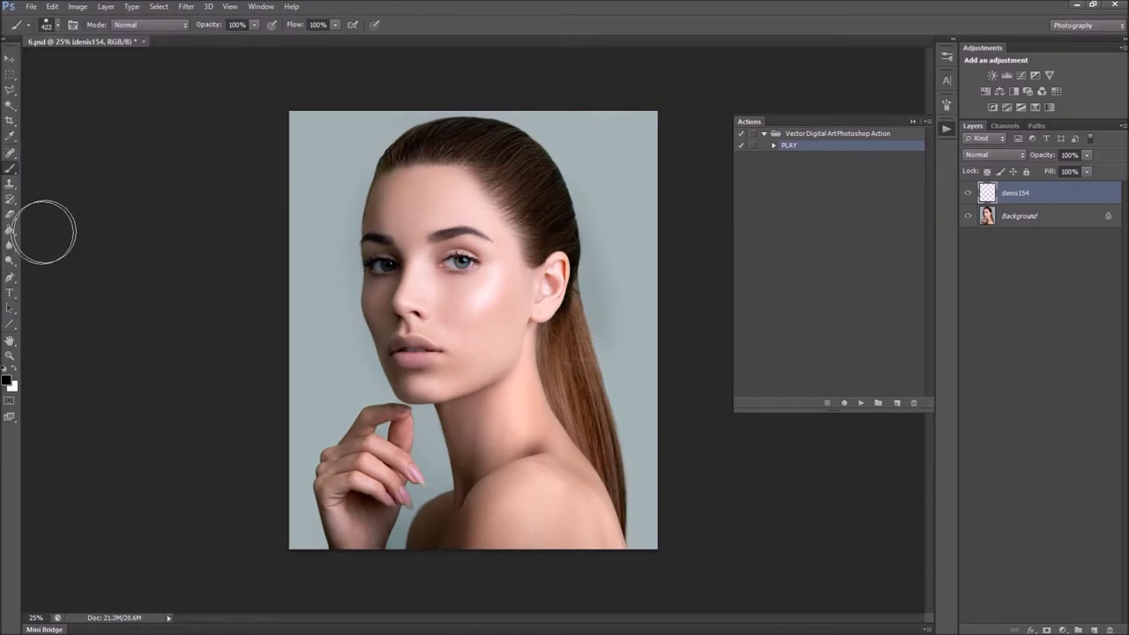
Set the foreground to pure red and paint over the subject's face
left_click(7, 381)
left_click(793, 172)
left_click(924, 164)
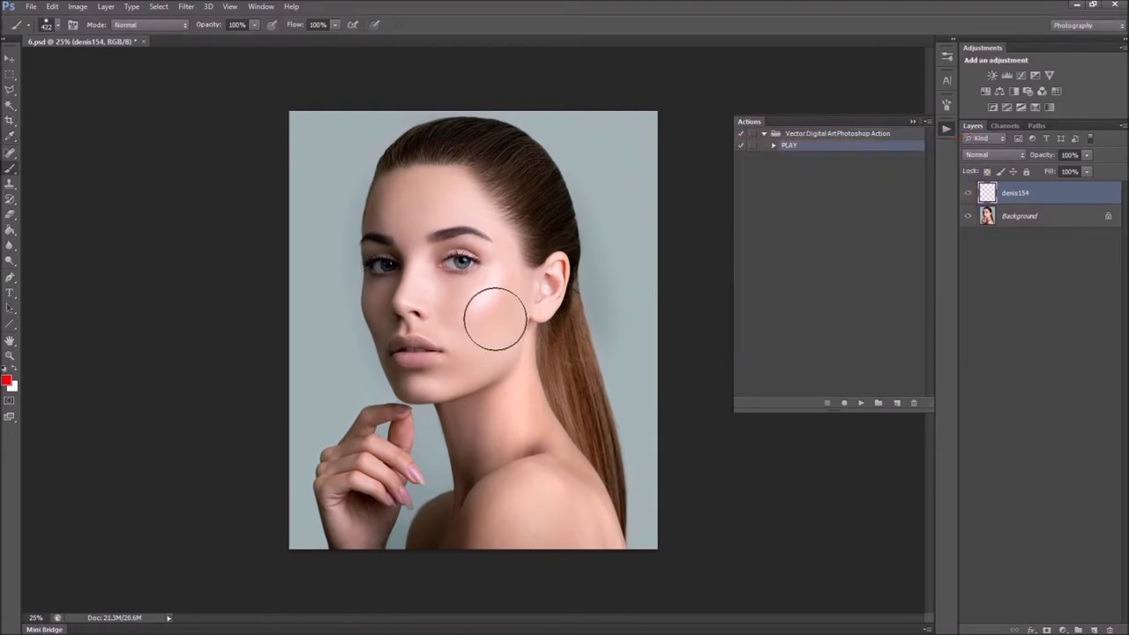
left_click(431, 340)
left_click(421, 309)
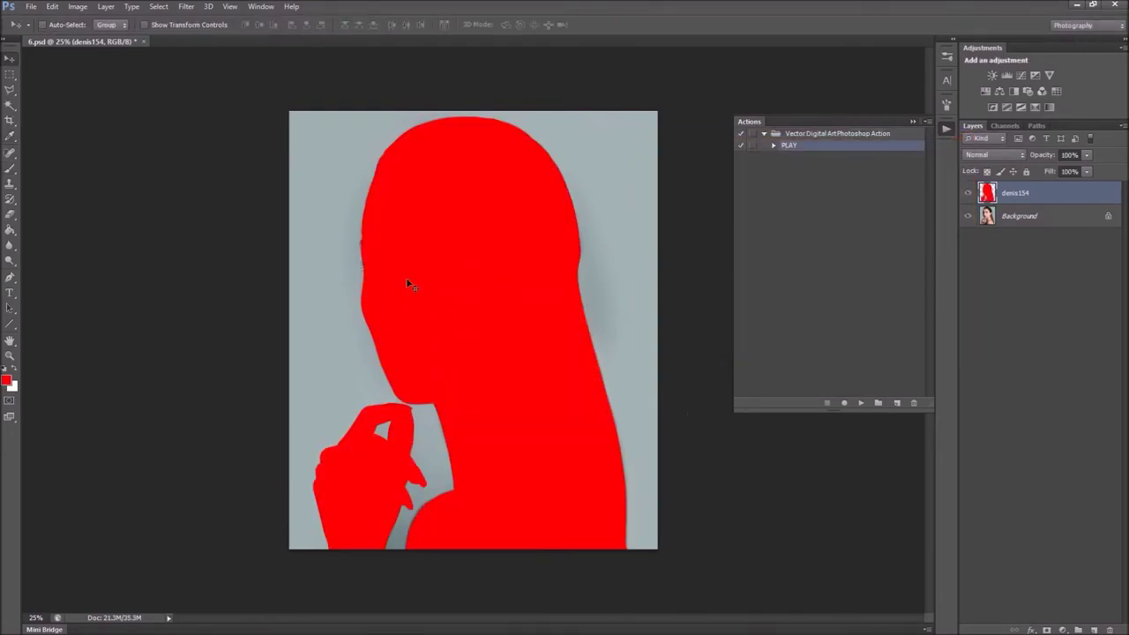
left_click(10, 120)
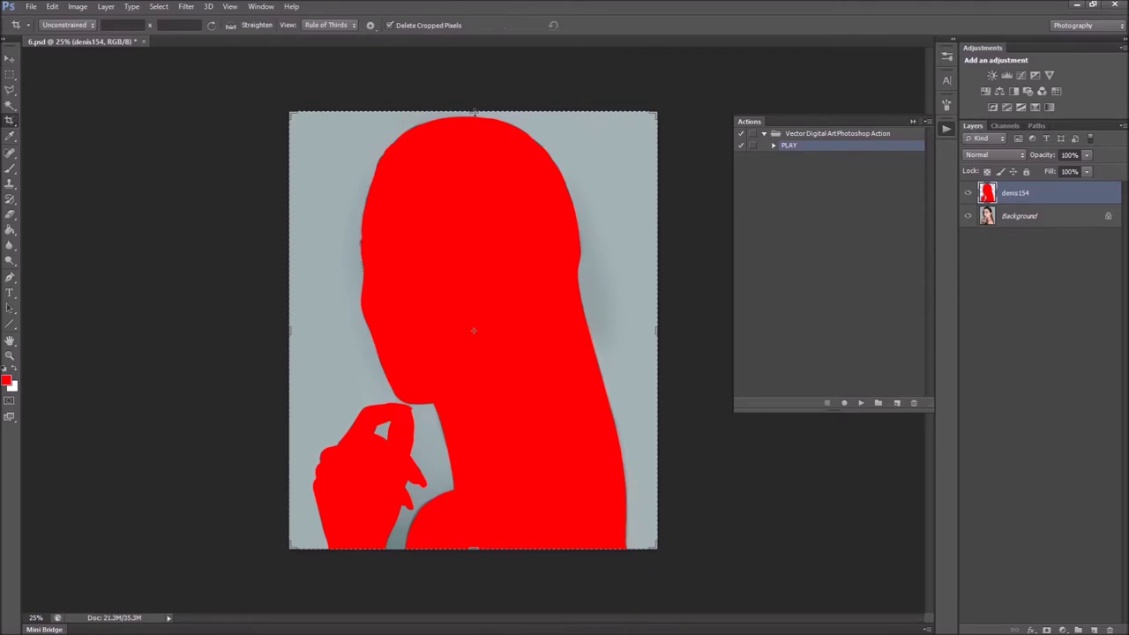
Extend the canvas slightly upward with the crop handles and commit the crop
left_click_drag(474, 112, 475, 92)
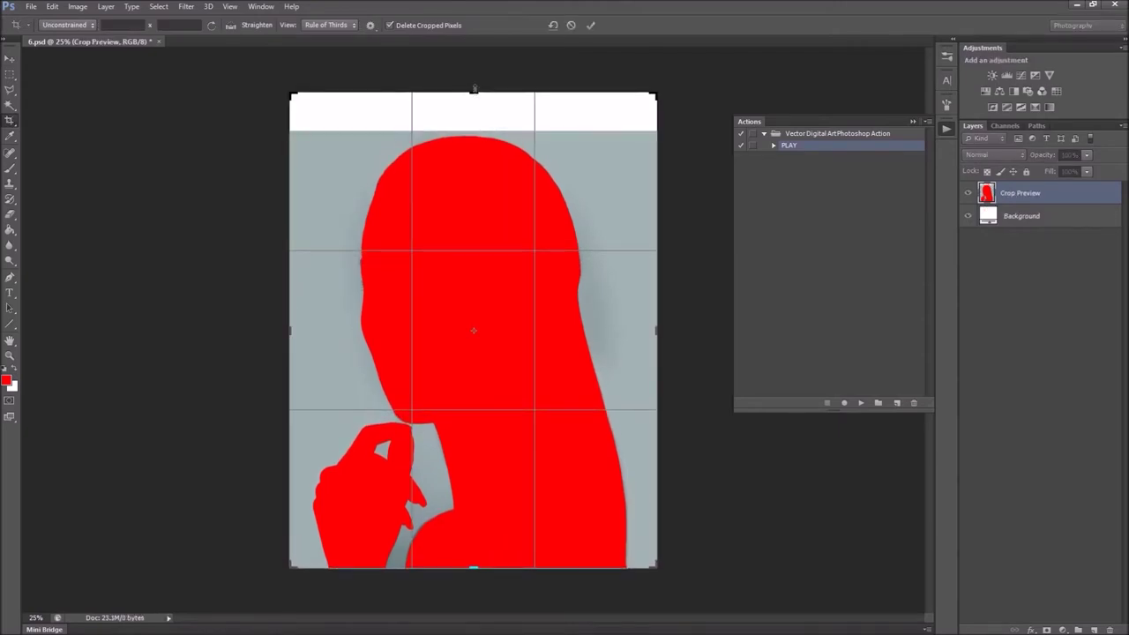
left_click_drag(474, 91, 475, 87)
left_click(590, 27)
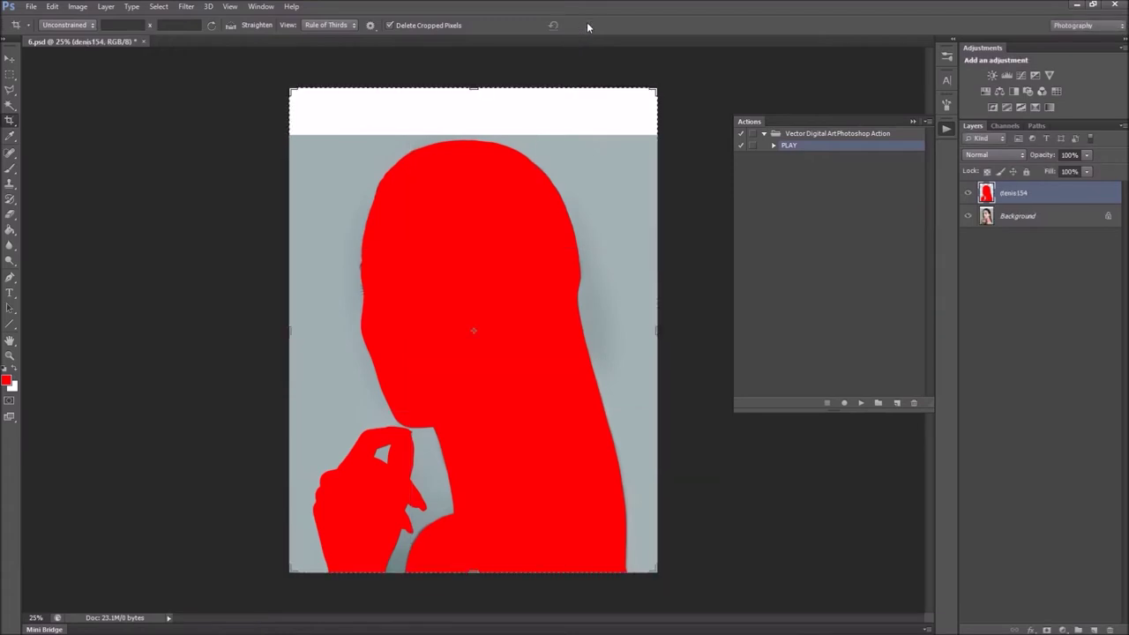
left_click(13, 59)
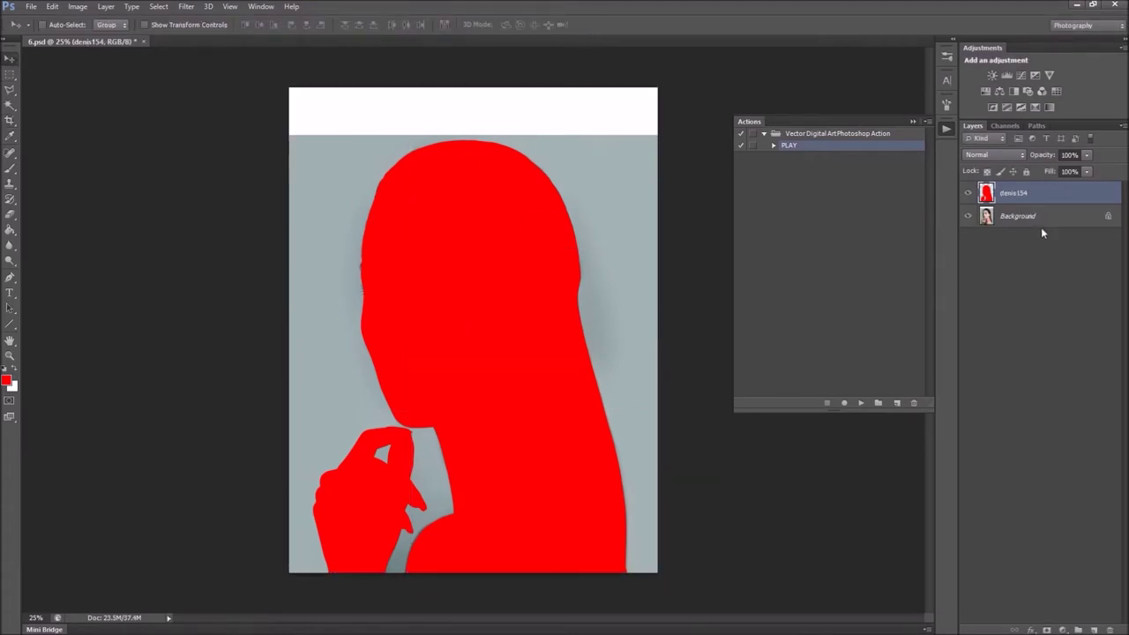
double_click(1012, 195)
Convert the photo to Layer 0 and back to a locked Background, then reselect the red layer
key("Return")
left_click(1026, 220)
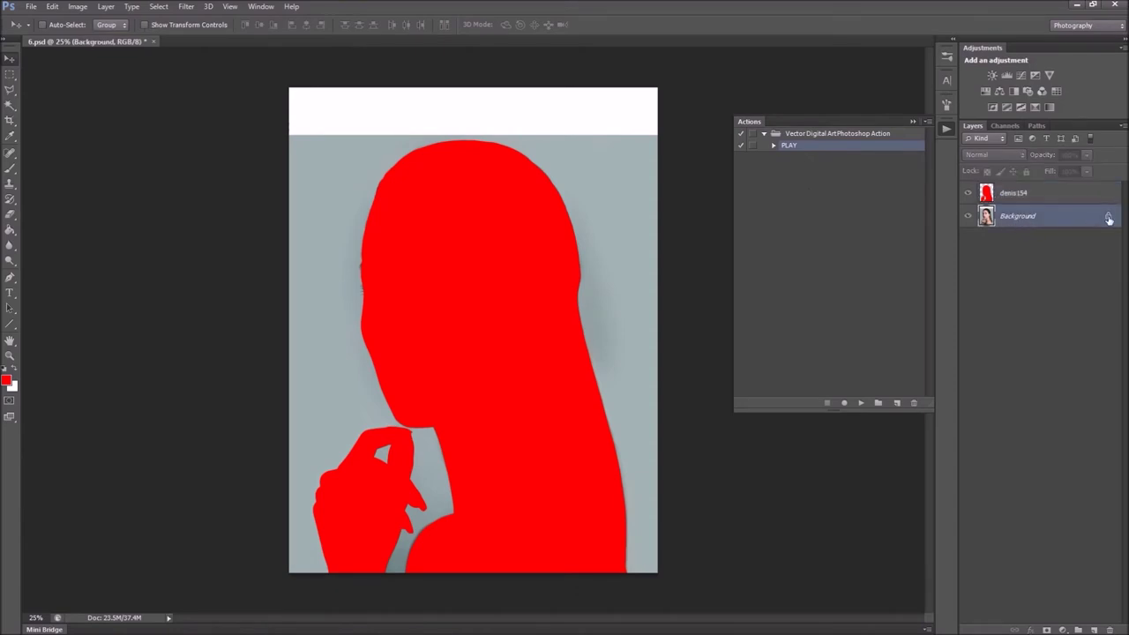
double_click(1072, 218)
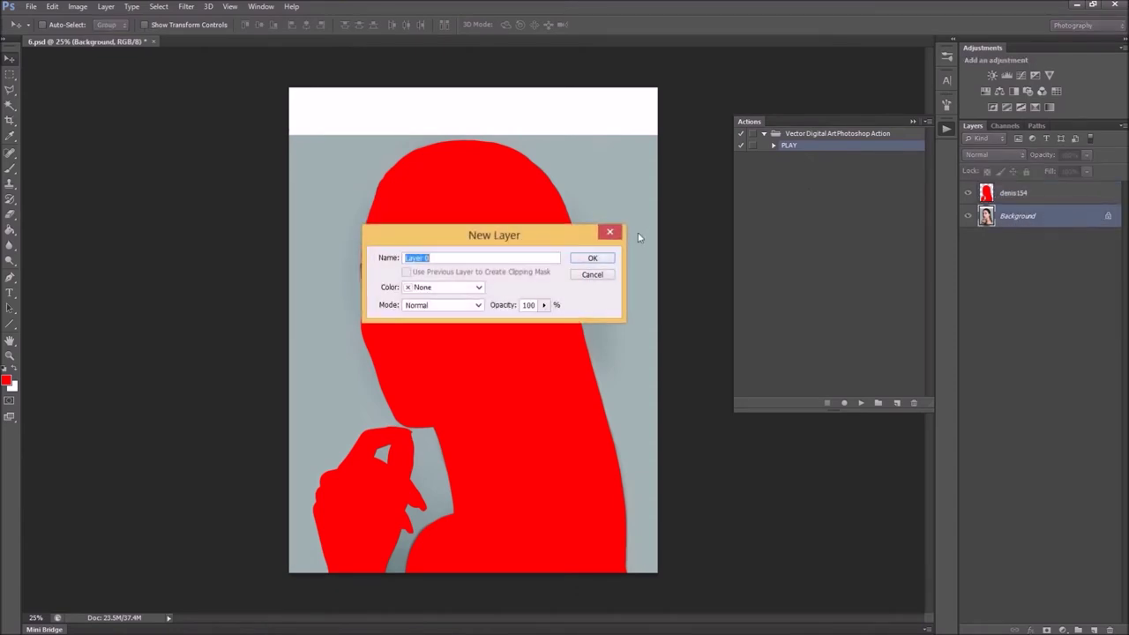
left_click(596, 257)
left_click(106, 7)
mouse_move(116, 21)
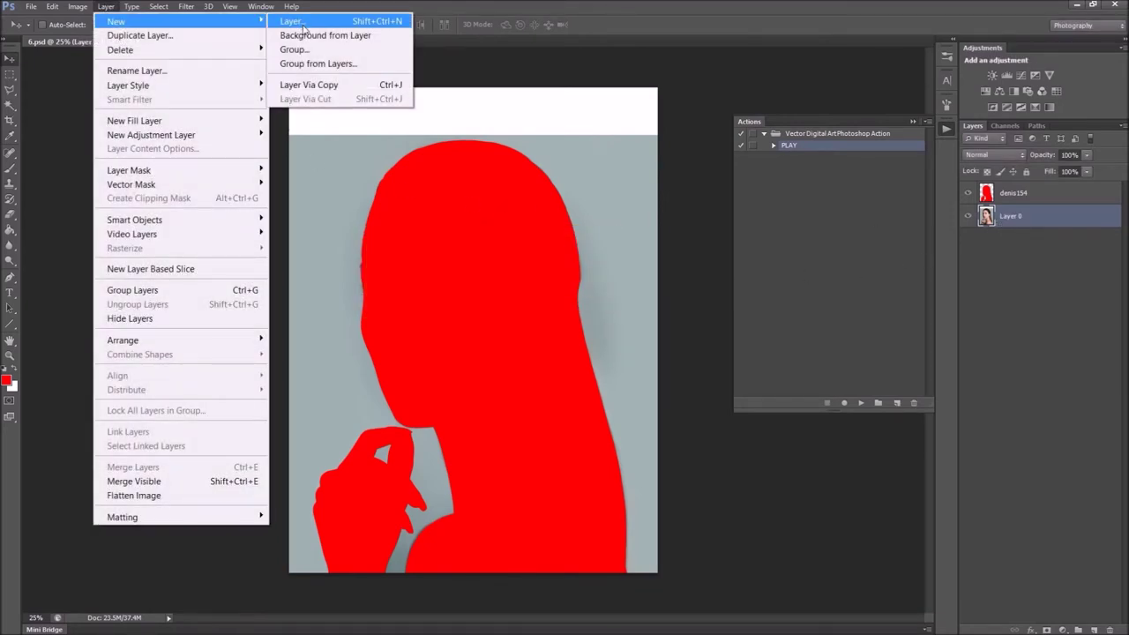
left_click(333, 37)
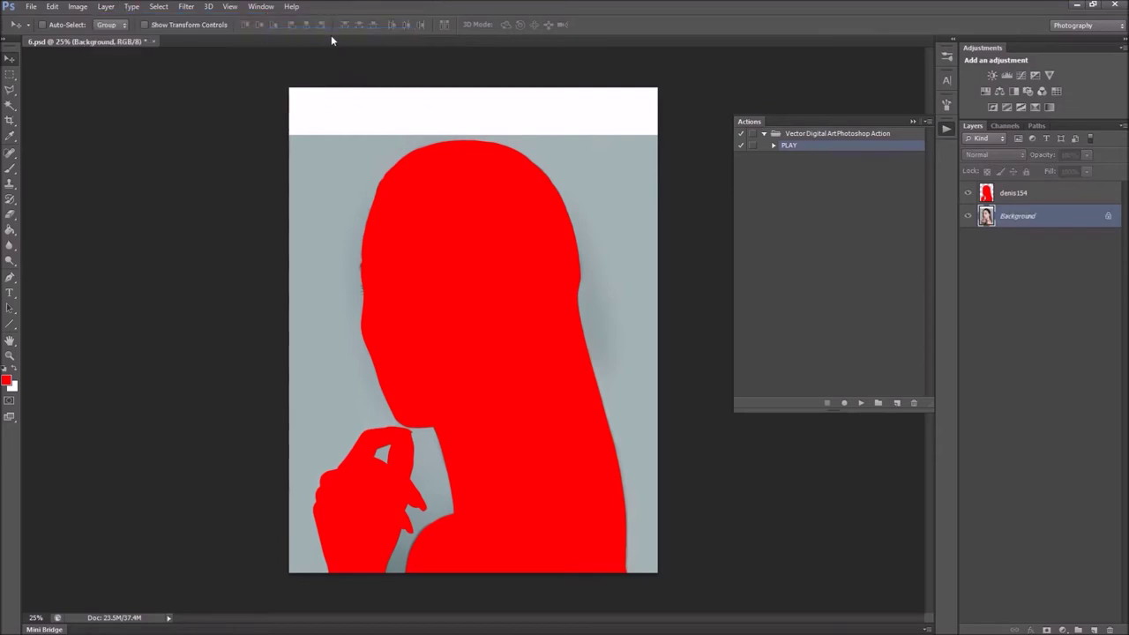
left_click(1041, 196)
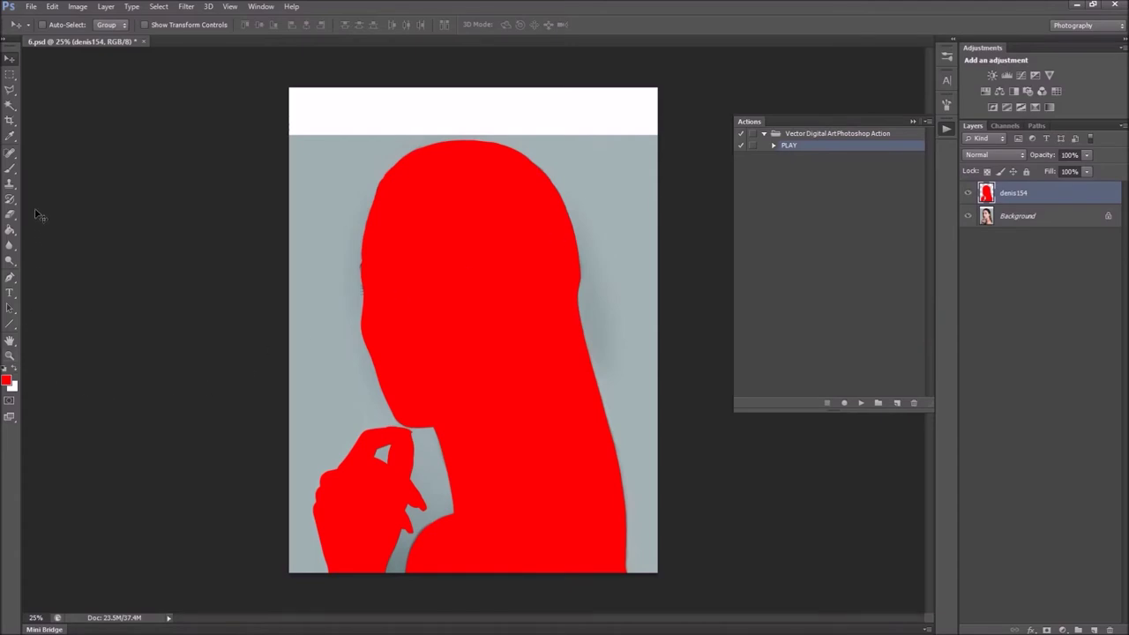
left_click(10, 168)
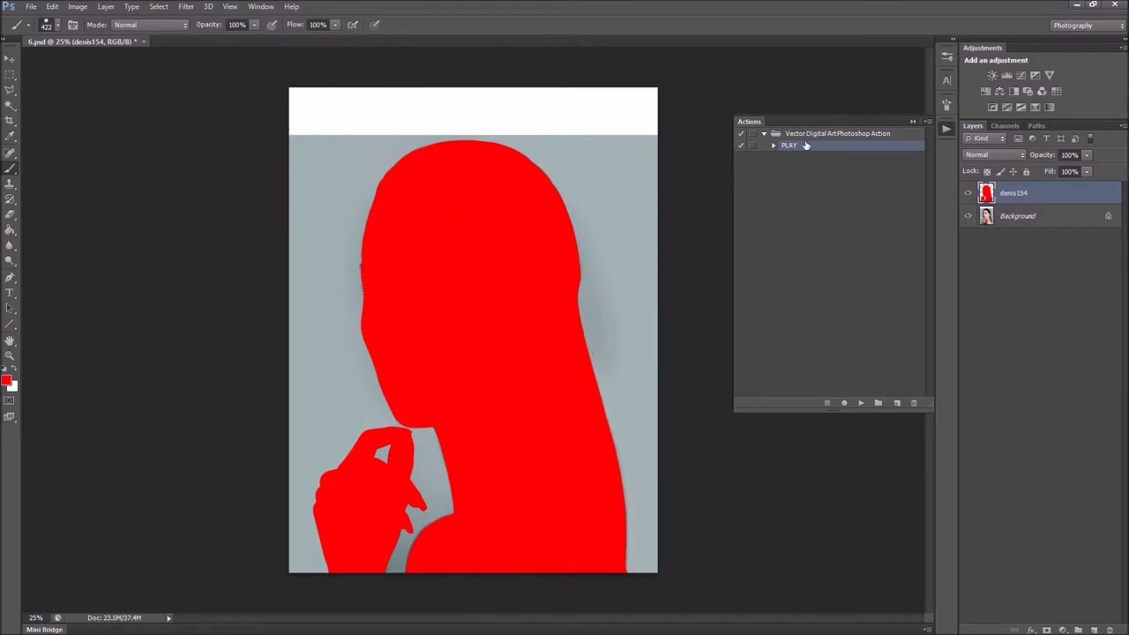
Play the Vector Digital Art set's PLAY action
left_click(861, 402)
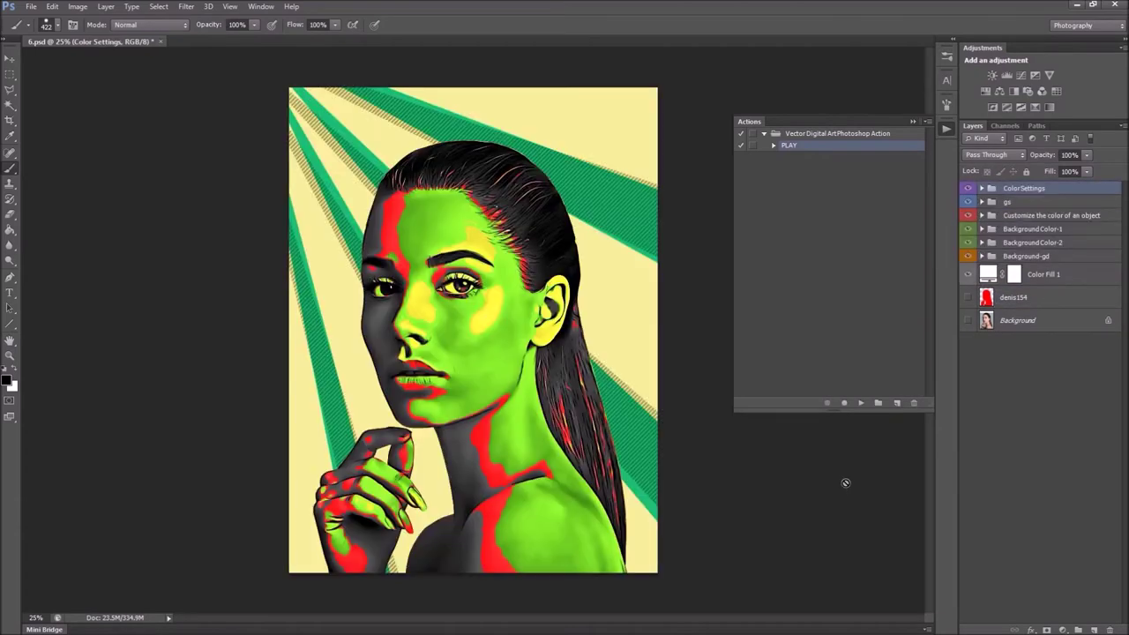
Expand ColorSettings and raise Color Lookup 1 opacity to 95%
left_click(9, 58)
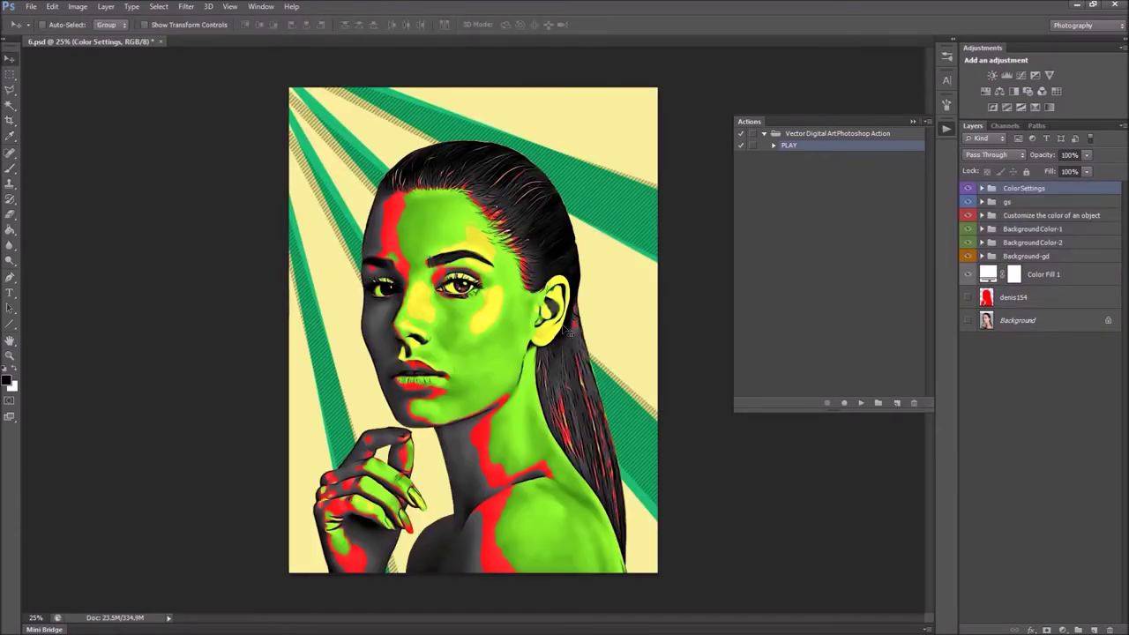
left_click(912, 122)
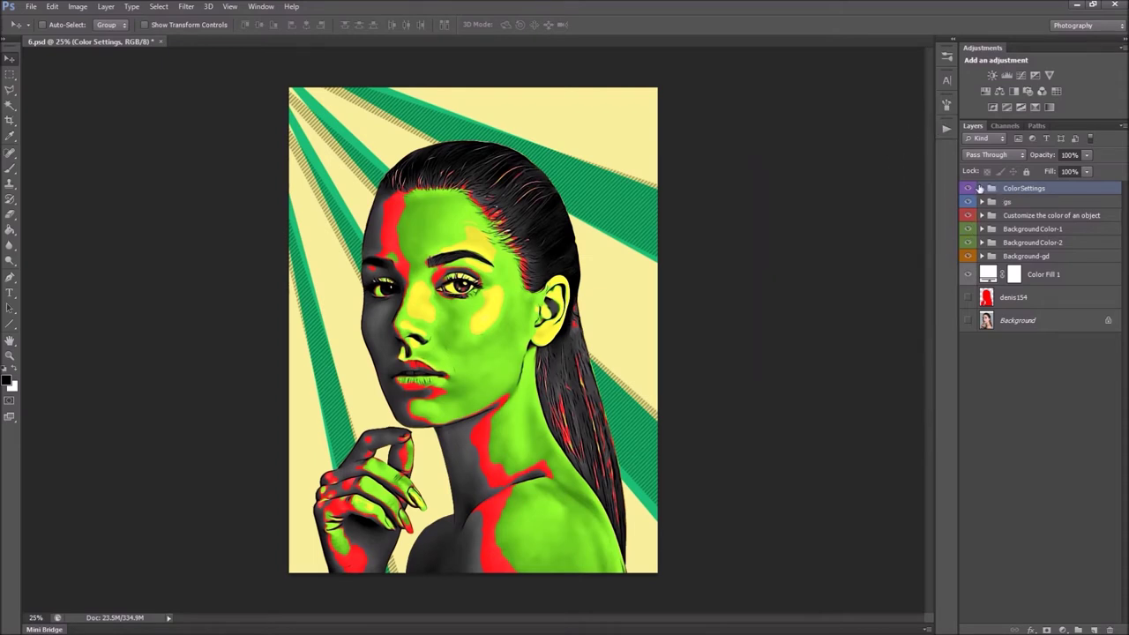
left_click(981, 189)
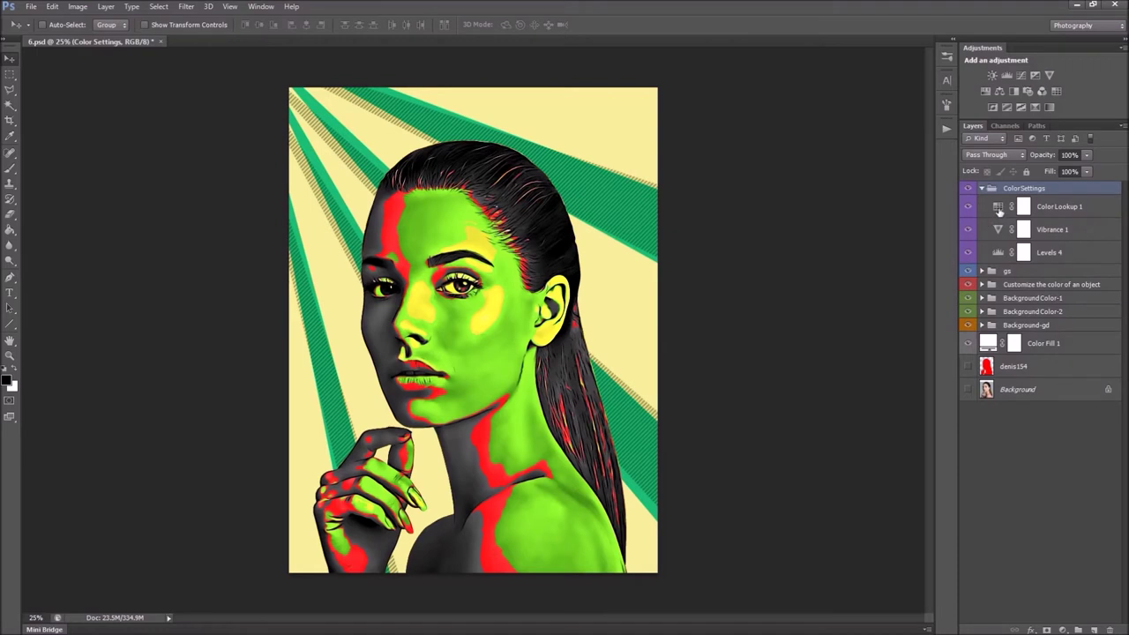
left_click(999, 211)
mouse_move(1091, 156)
left_mouse_down()
mouse_move(1107, 171)
mouse_move(1076, 172)
left_mouse_up()
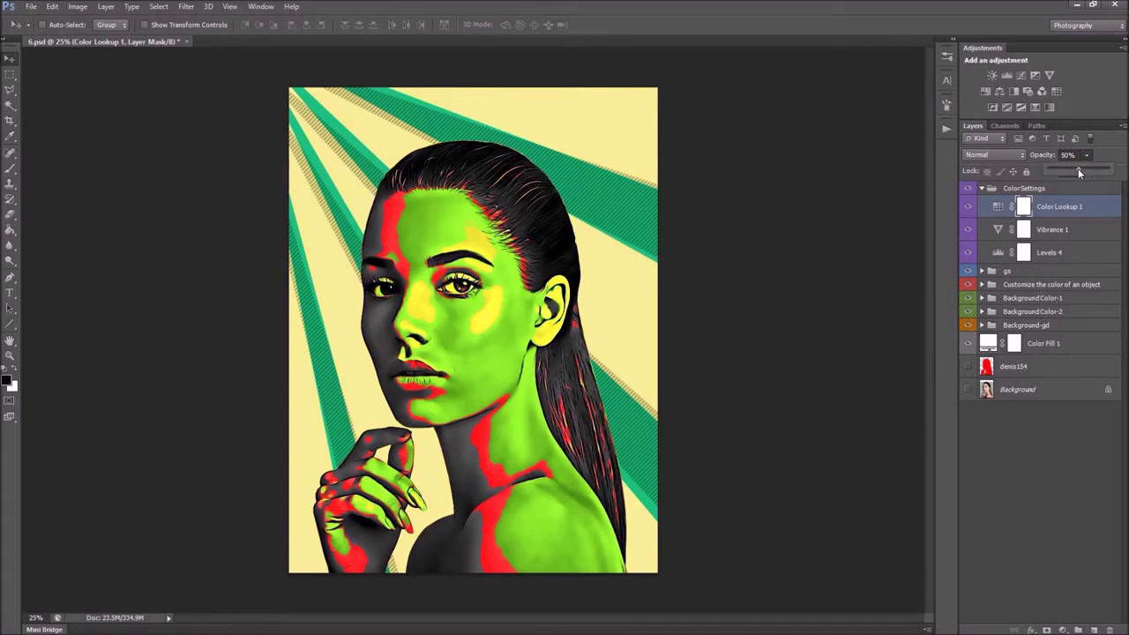
Set Vibrance 1 to vibrance +42 and saturation +2
left_click(1002, 232)
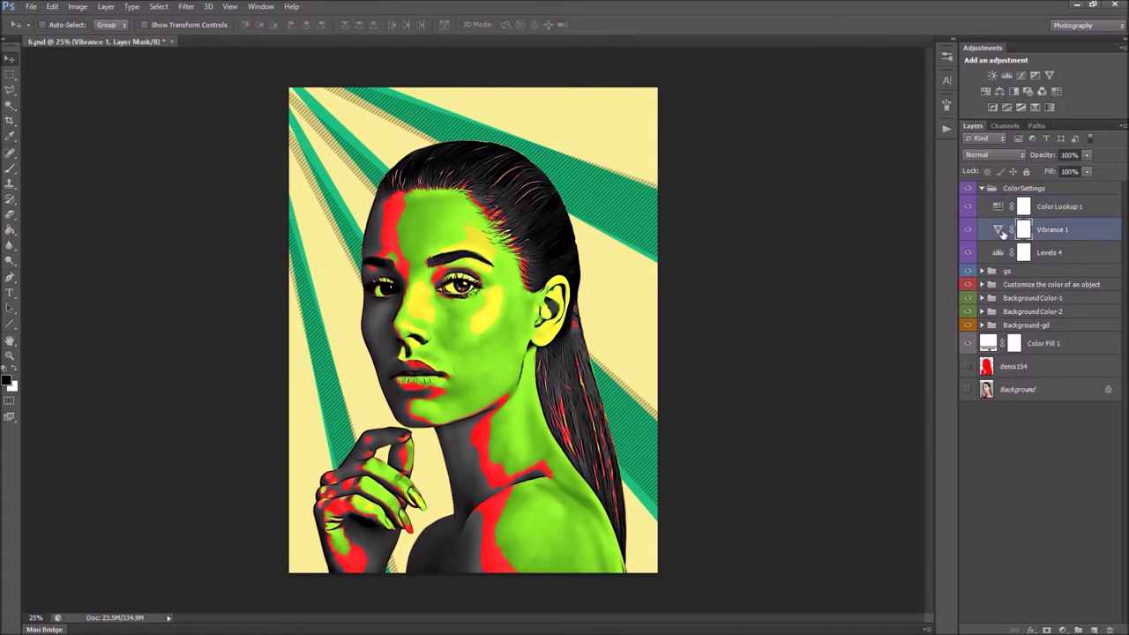
double_click(1001, 231)
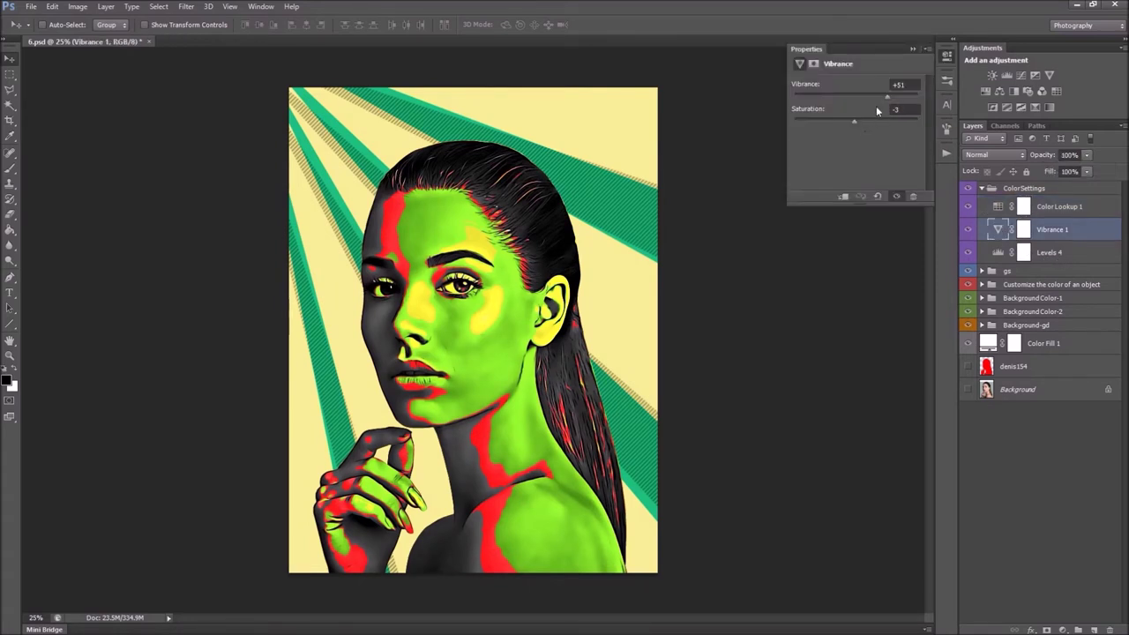
mouse_move(888, 96)
left_mouse_down()
mouse_move(806, 99)
mouse_move(913, 96)
left_mouse_up()
mouse_move(856, 118)
left_mouse_down()
mouse_move(882, 121)
mouse_move(861, 128)
left_mouse_up()
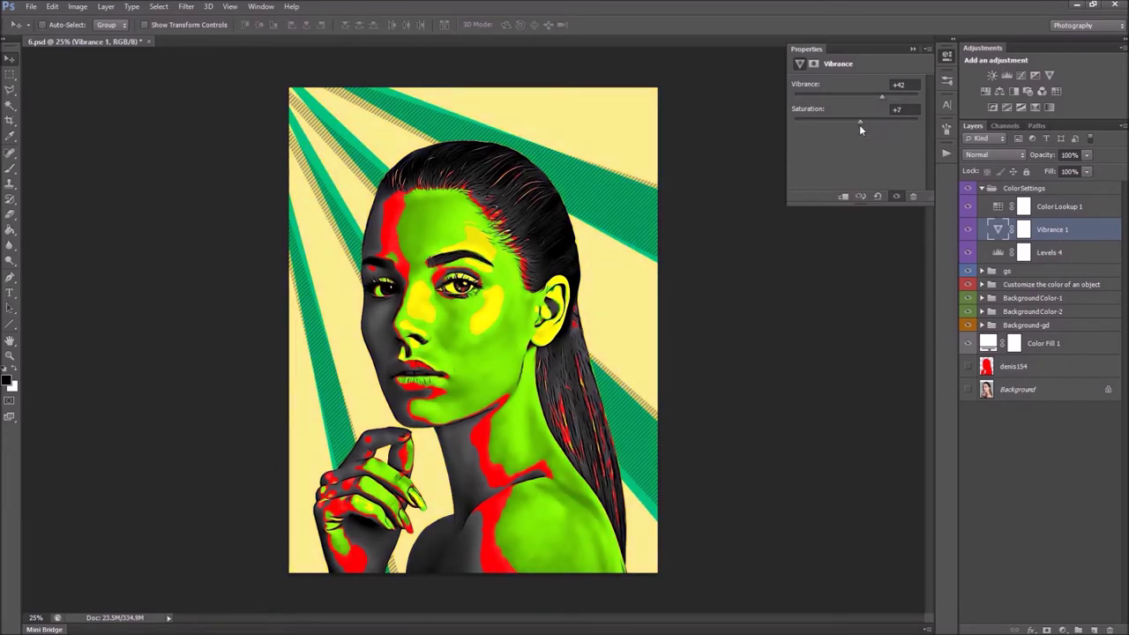
Set Levels 4 input points to 11 and 241, then collapse ColorSettings
left_click(999, 254)
left_click_drag(914, 172, 916, 175)
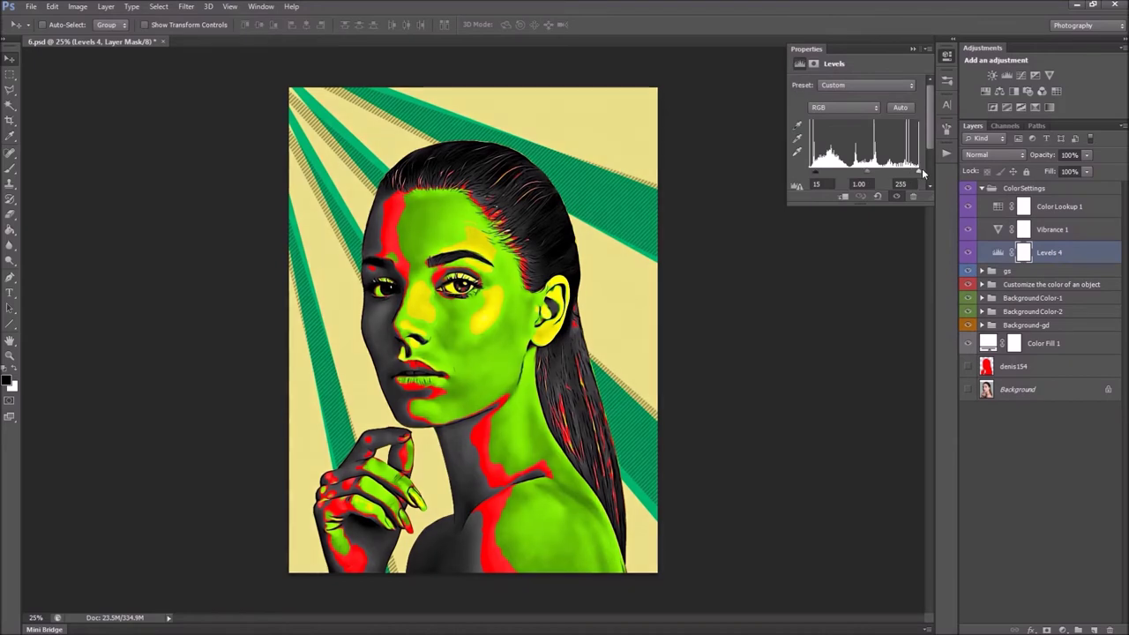
left_click_drag(914, 174, 916, 175)
left_click_drag(816, 178, 816, 180)
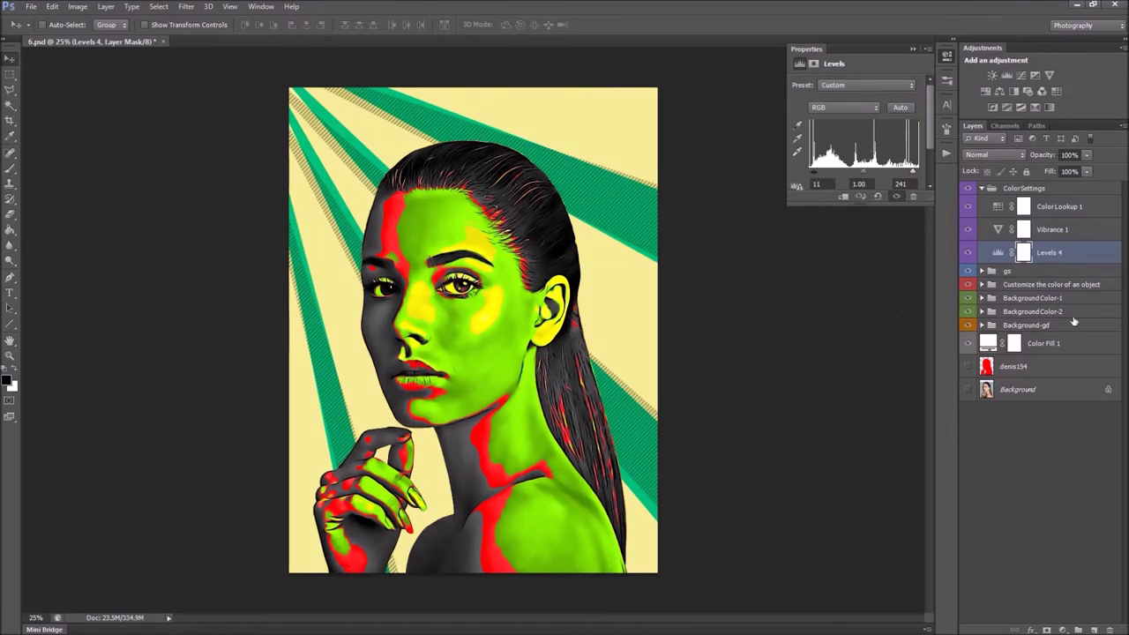
left_click(1019, 189)
left_click(983, 189)
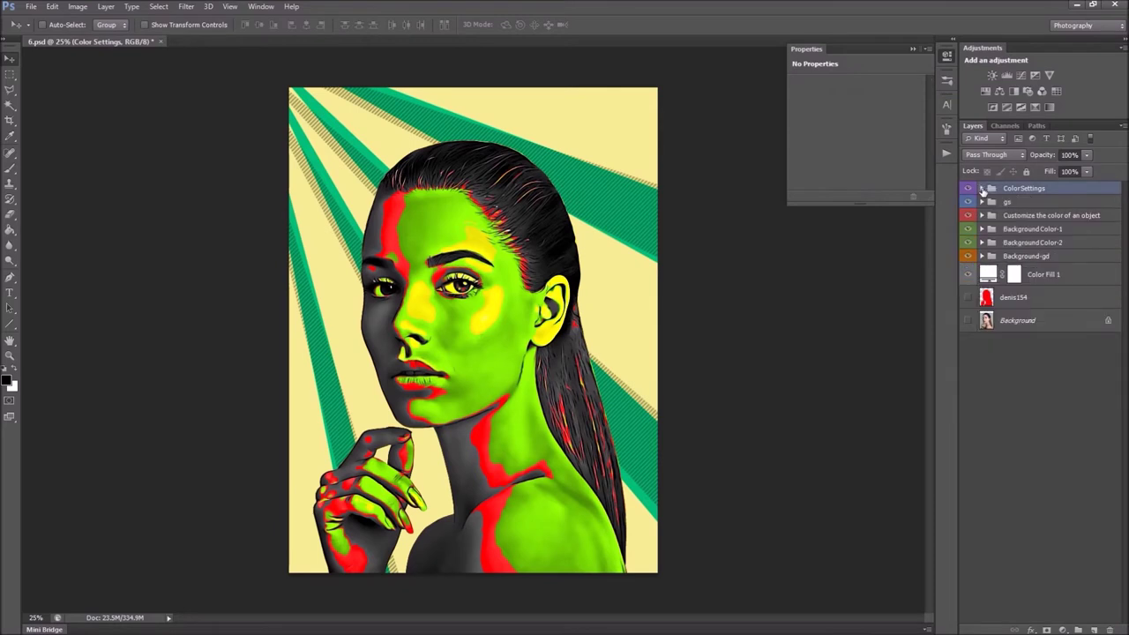
Expand the gs group and lower layer w's opacity to about 54%
left_click(1006, 204)
left_click(981, 202)
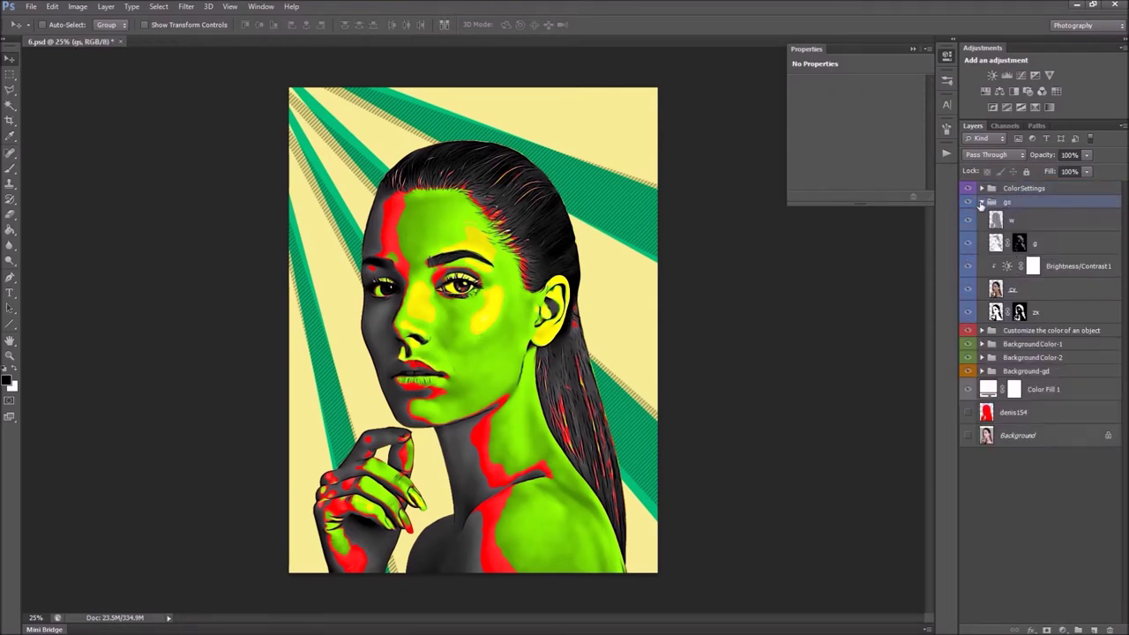
left_click(1007, 224)
left_click_drag(1093, 159, 1121, 176)
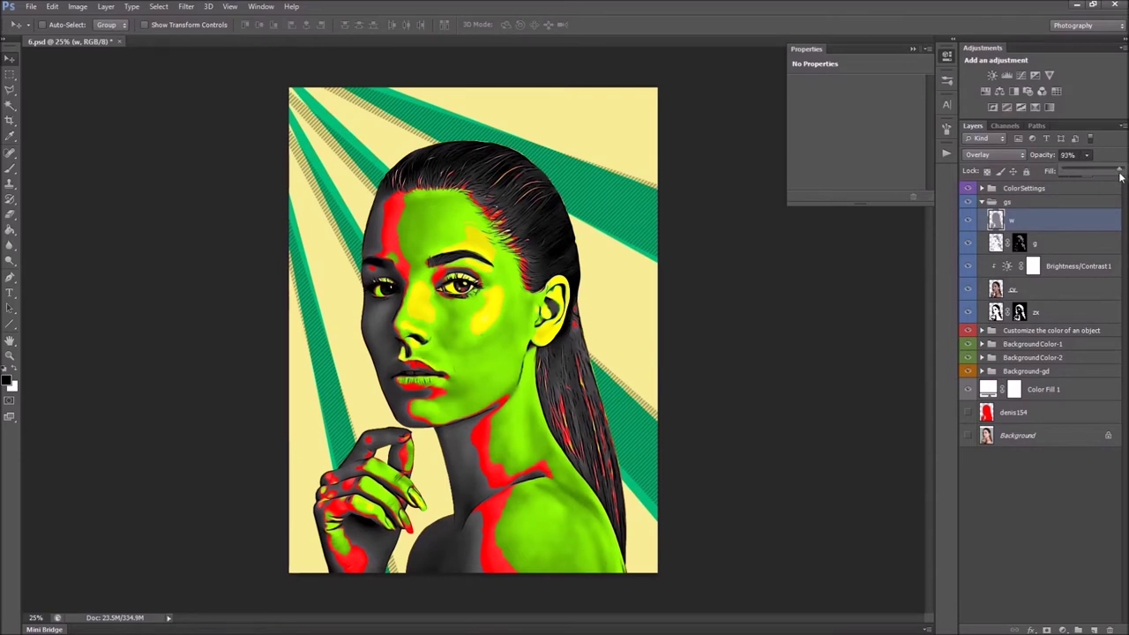
left_click_drag(1120, 177, 1097, 176)
Set layer g's opacity to 72% and hide it
left_click(1044, 249)
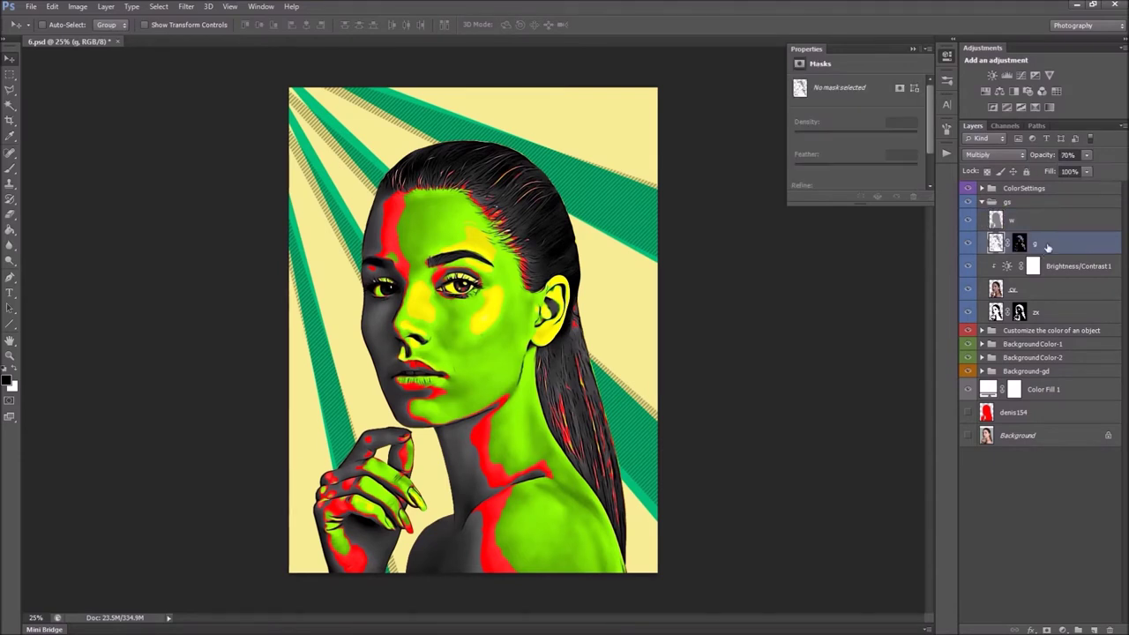
left_click(1089, 157)
mouse_move(1056, 166)
left_mouse_down()
mouse_move(1094, 167)
mouse_move(1079, 167)
left_mouse_up()
left_click(970, 245)
left_click(970, 245)
left_click(969, 245)
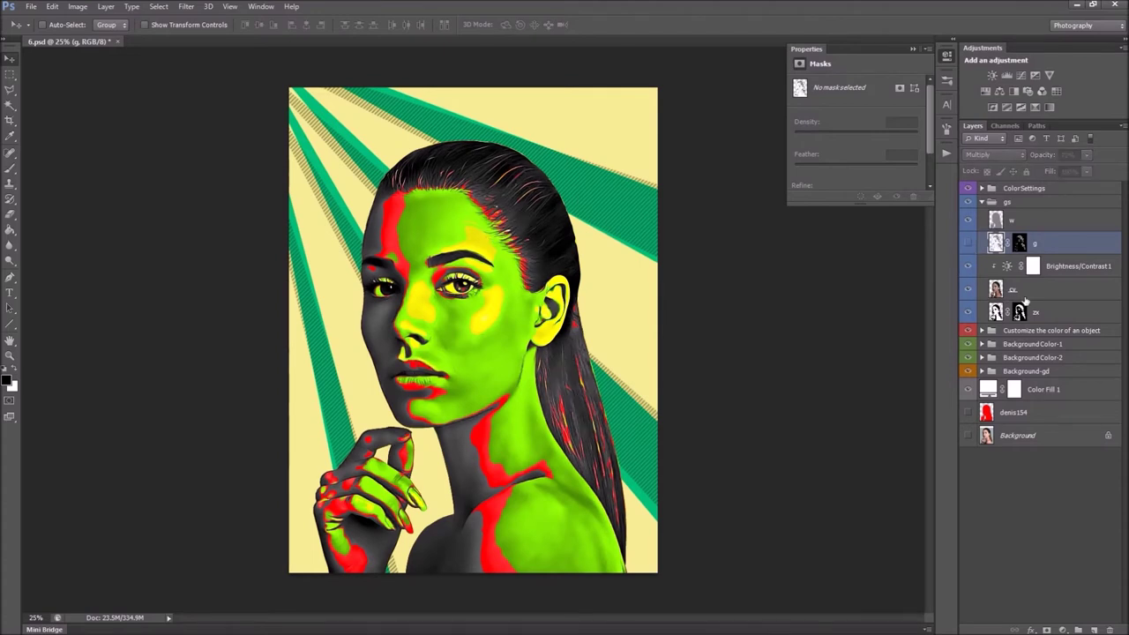
Set Brightness/Contrast 1 to brightness 29, contrast -1, check zx, and collapse gs
left_click(1009, 267)
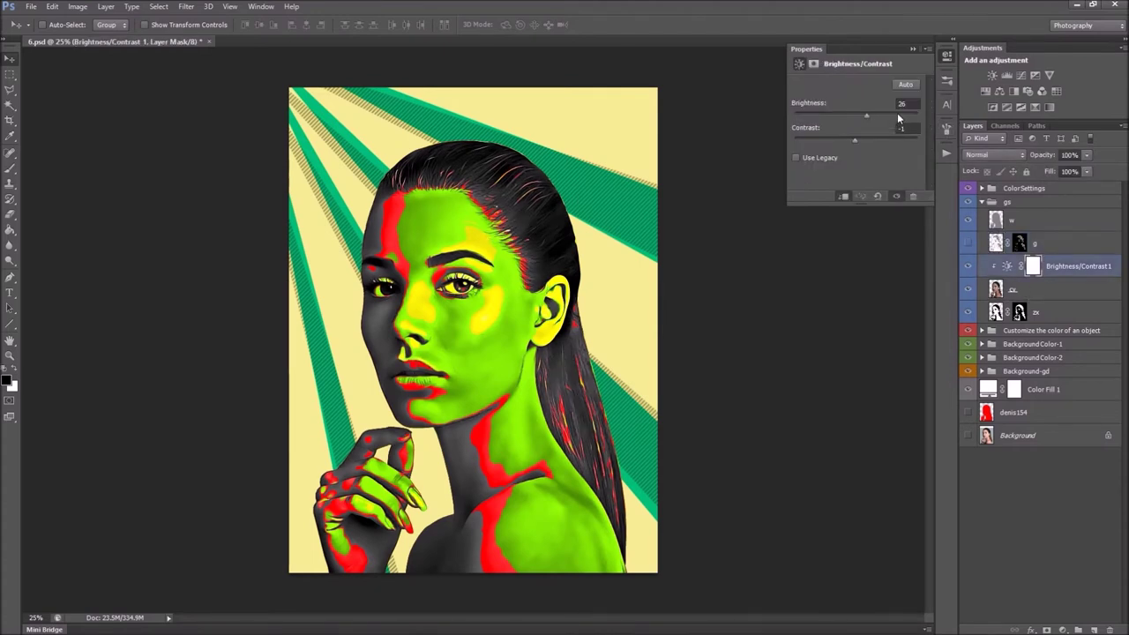
left_click_drag(869, 115, 880, 119)
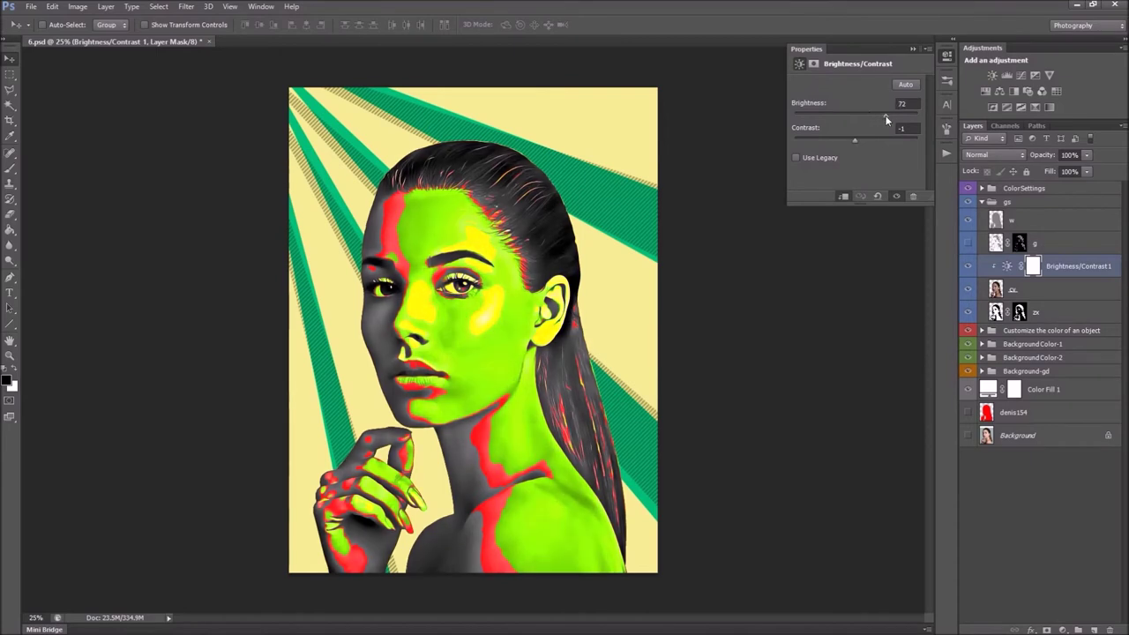
left_click_drag(873, 115, 869, 116)
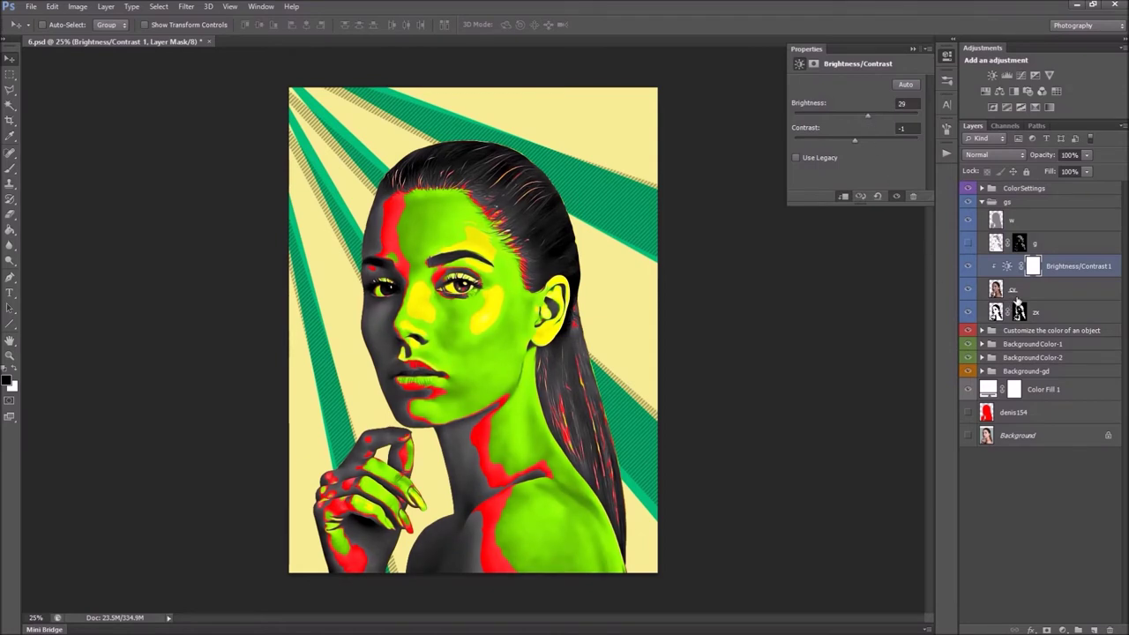
left_click(1058, 292)
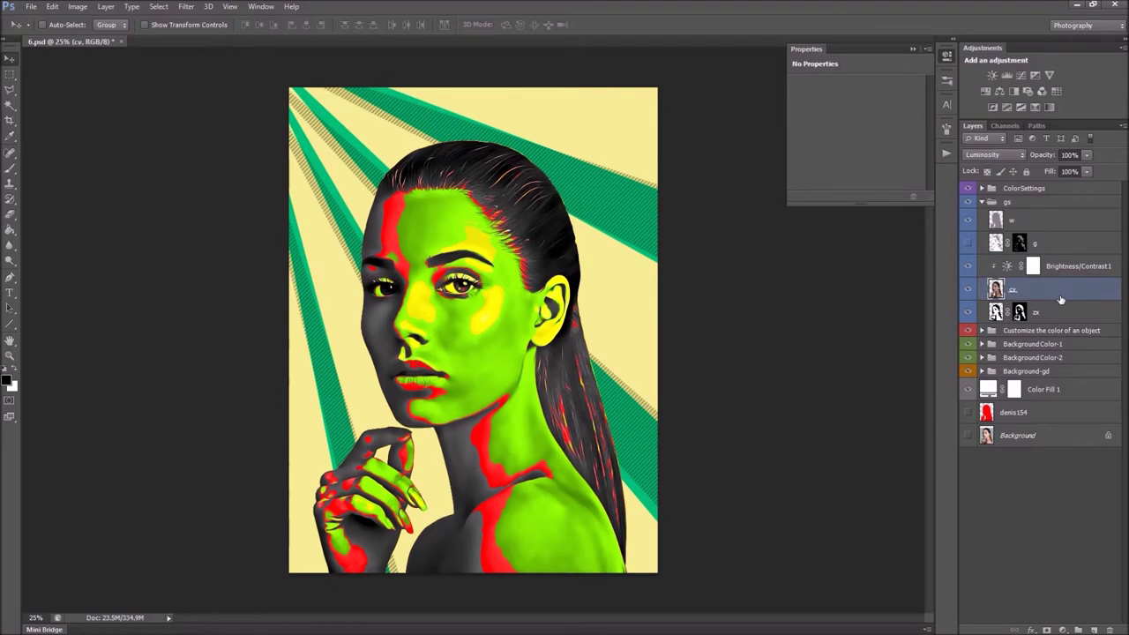
left_click(1056, 311)
left_click(970, 314)
left_click(970, 314)
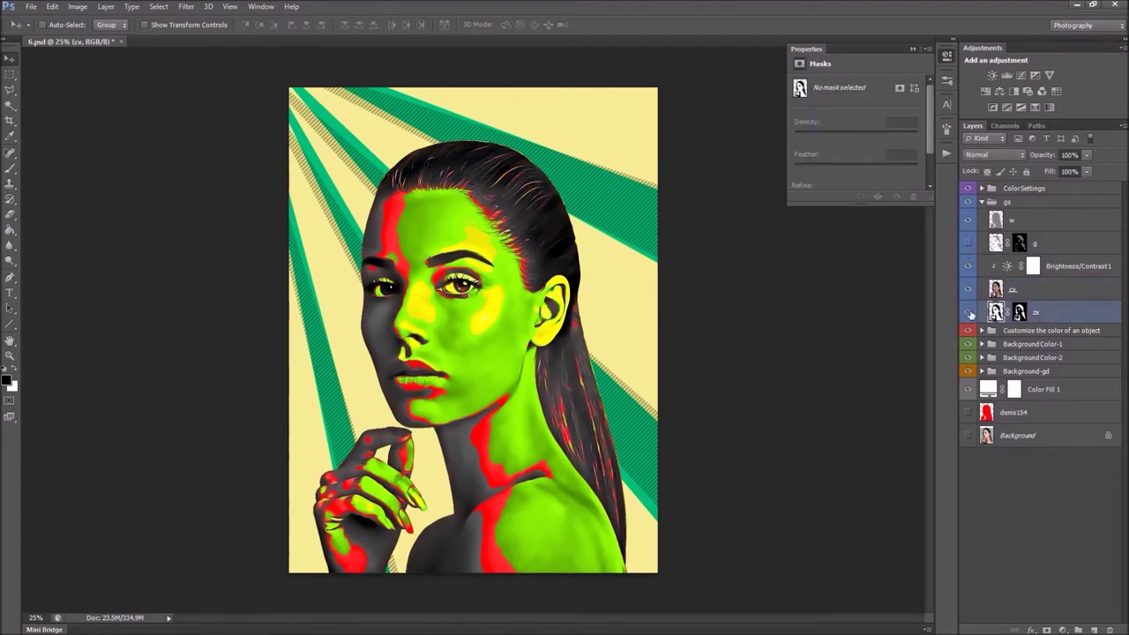
left_click(993, 204)
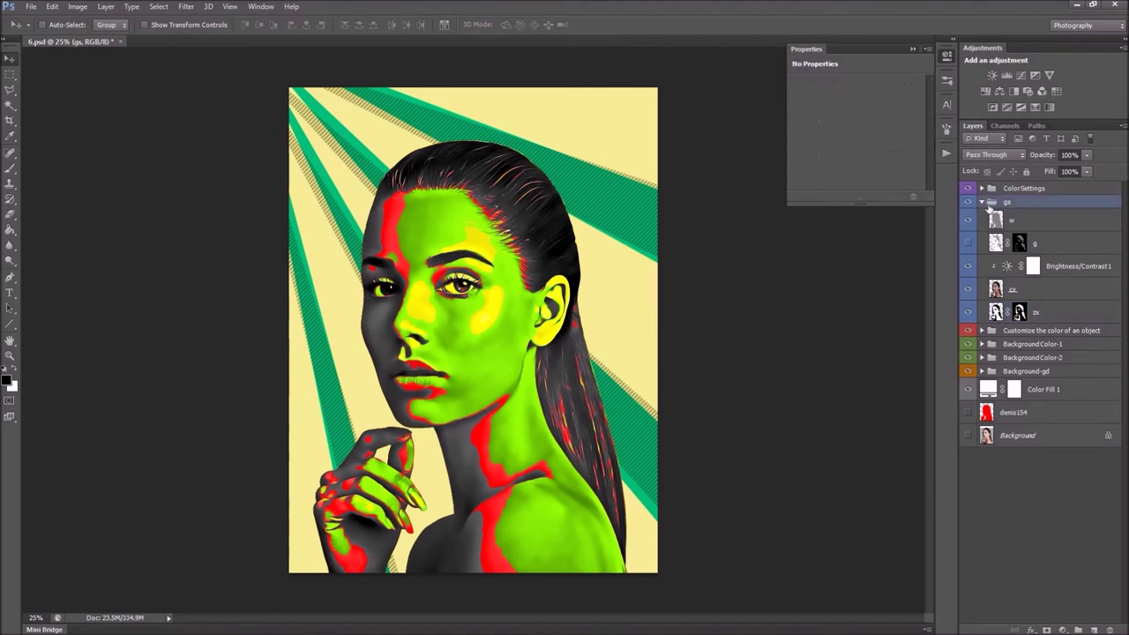
left_click(982, 203)
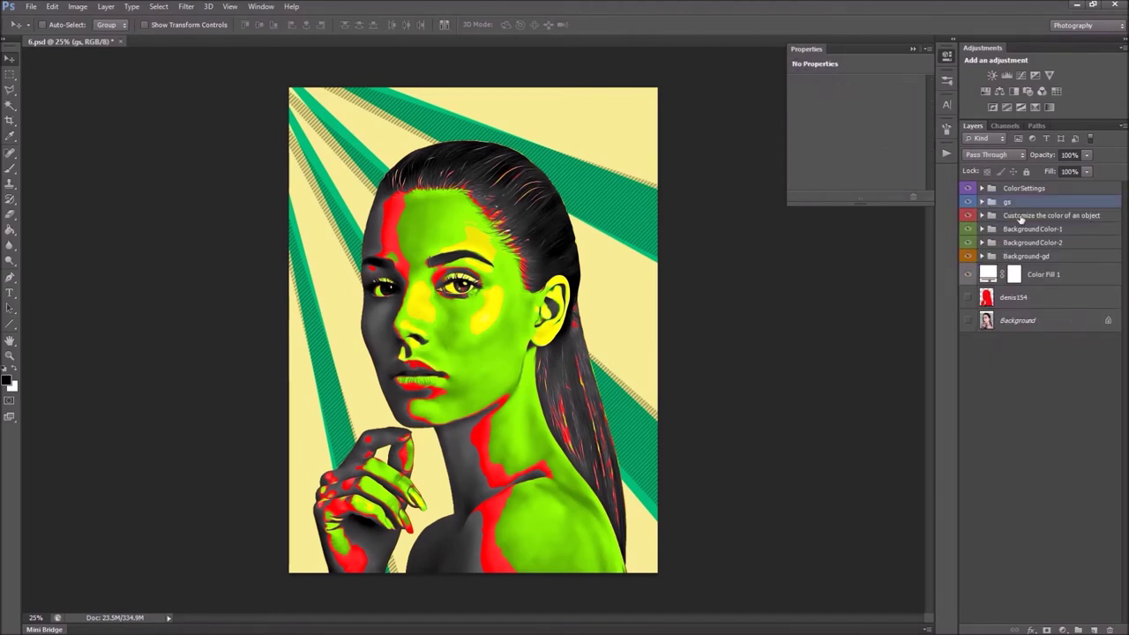
Expand the colour-object group and preview other hues for the red accent fill, keeping red
left_click(990, 217)
left_click(982, 216)
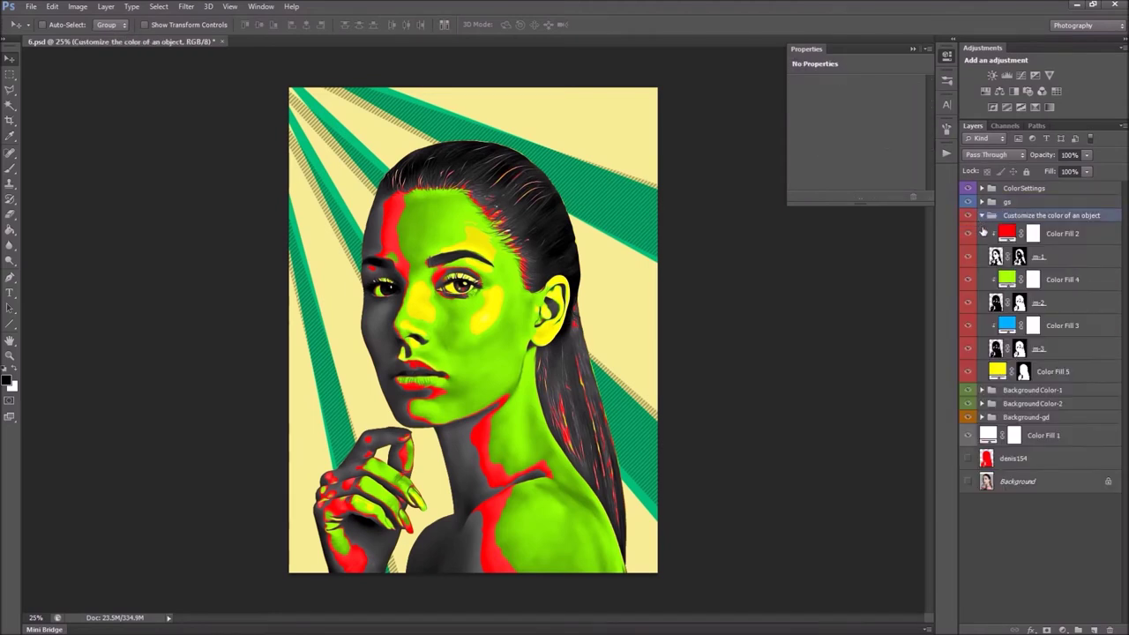
left_click(1054, 258)
left_click(970, 258)
double_click(1007, 233)
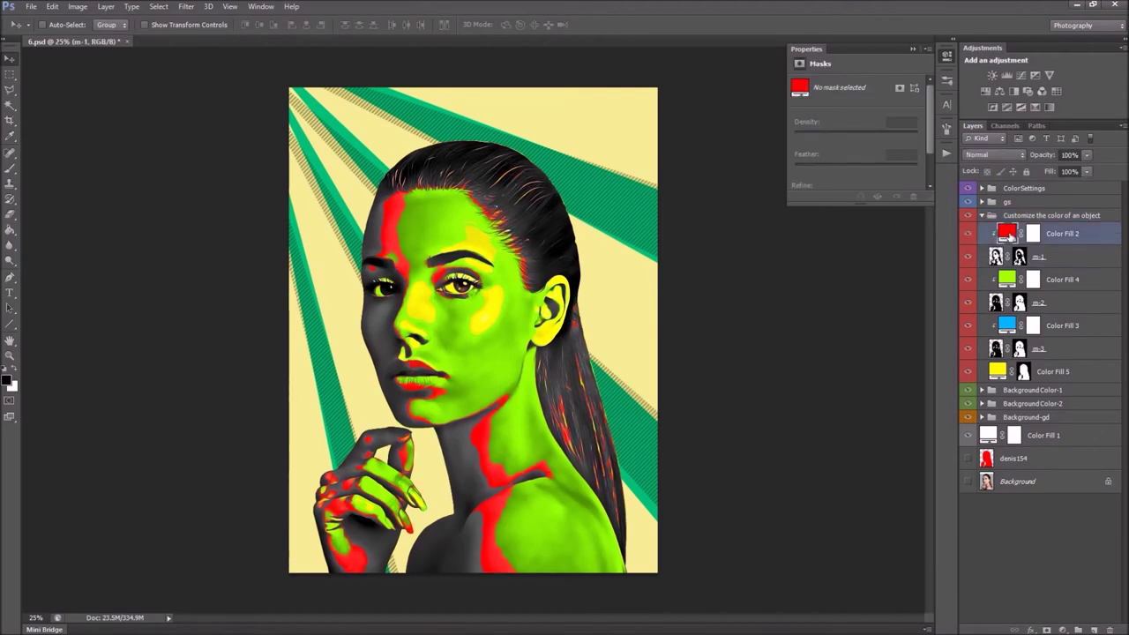
left_click_drag(806, 248, 817, 329)
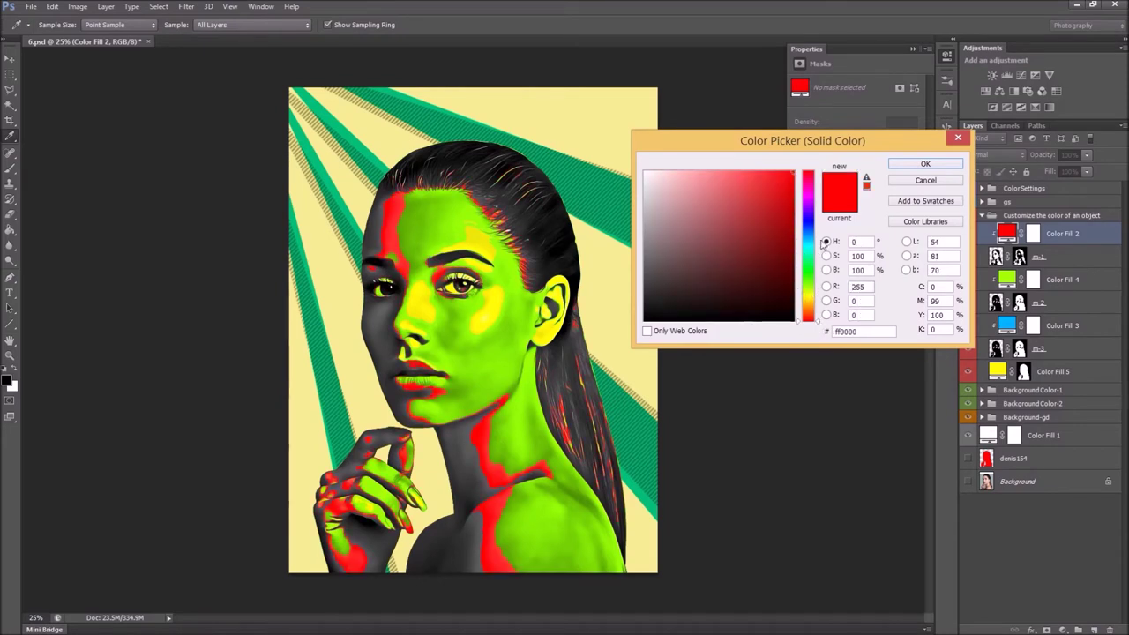
left_click(813, 199)
left_click_drag(813, 198, 806, 217)
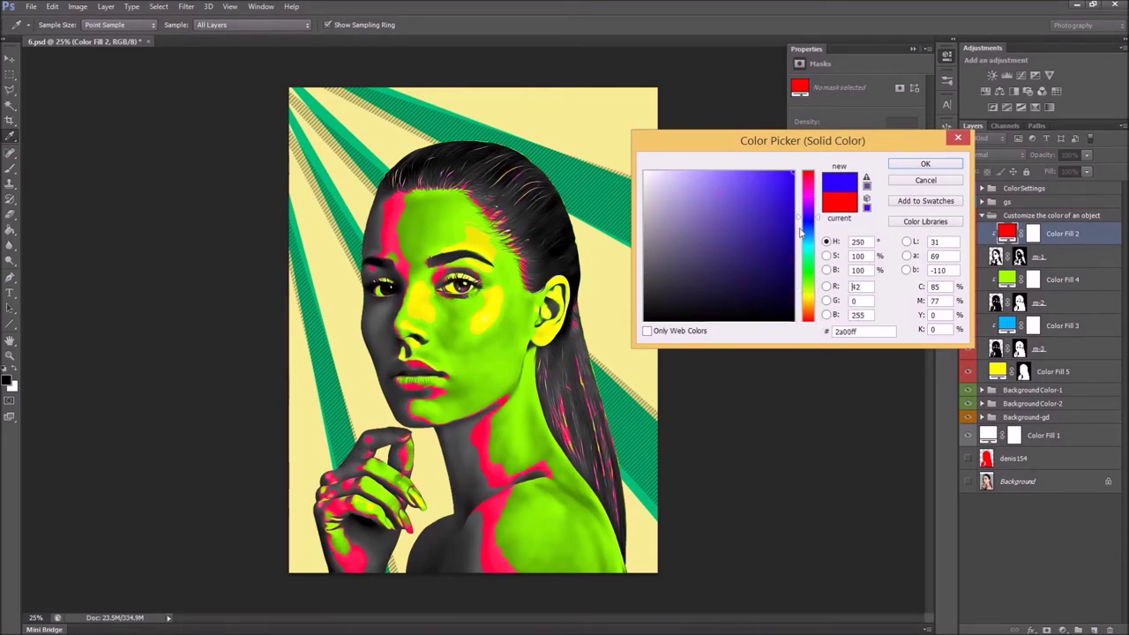
left_click(958, 139)
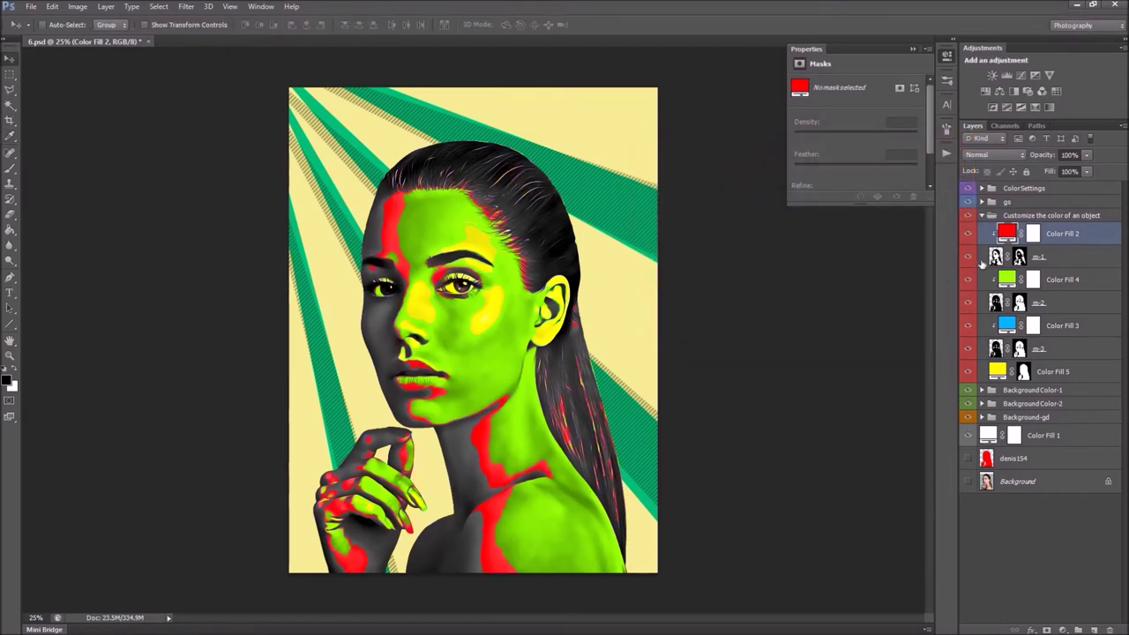
Preview yellow, olive and purple for the green skin fill, keeping it unchanged
left_click(1002, 283)
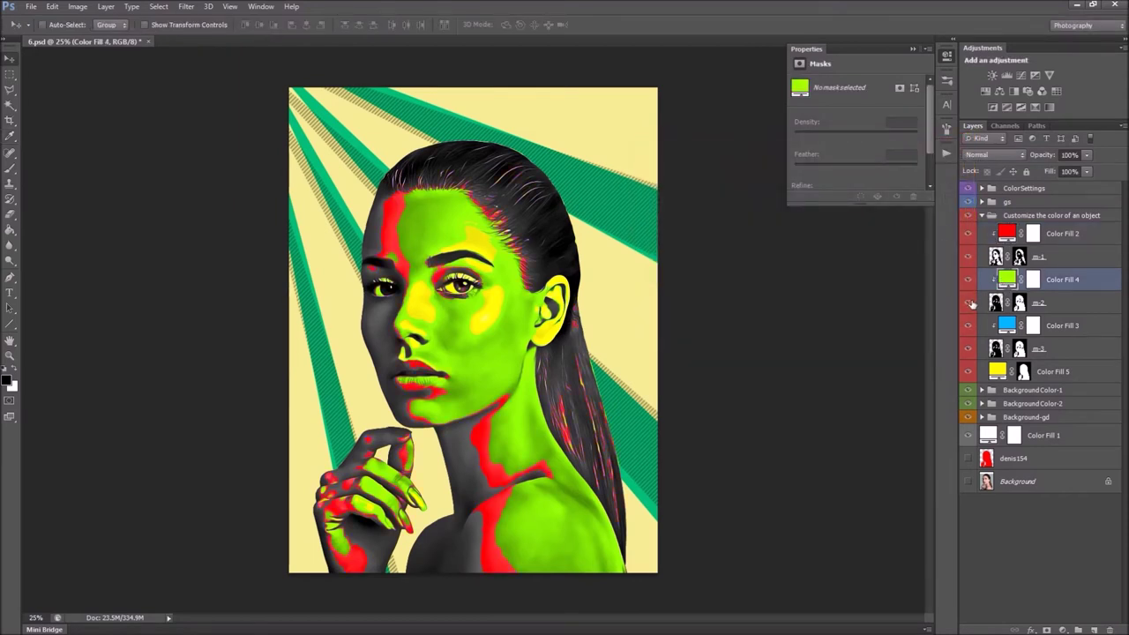
double_click(1006, 280)
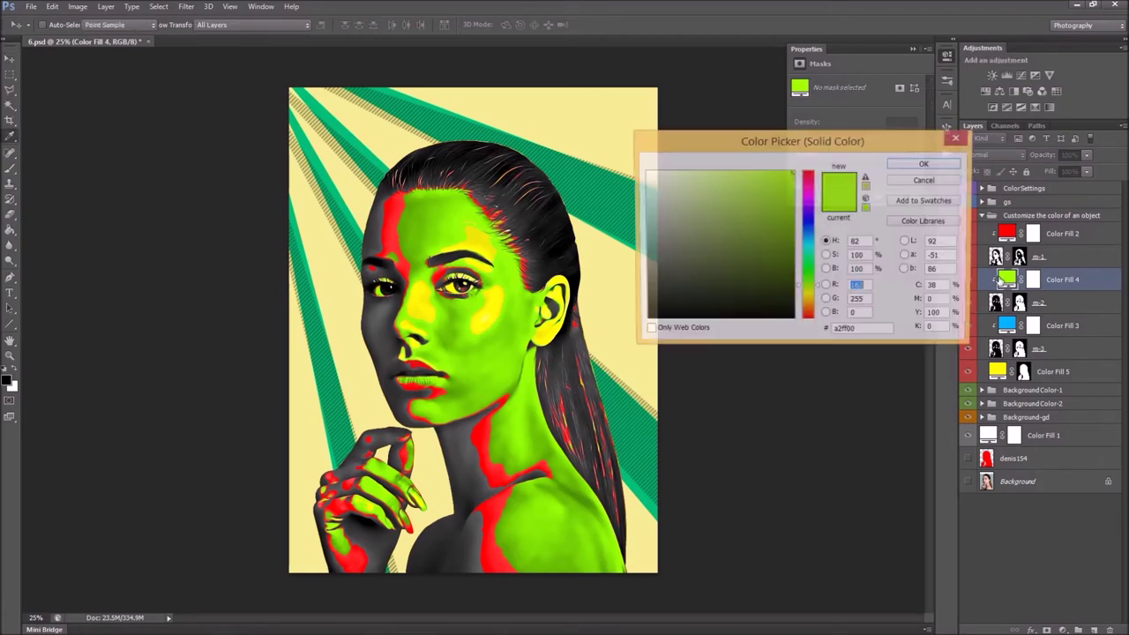
left_click_drag(808, 253, 809, 302)
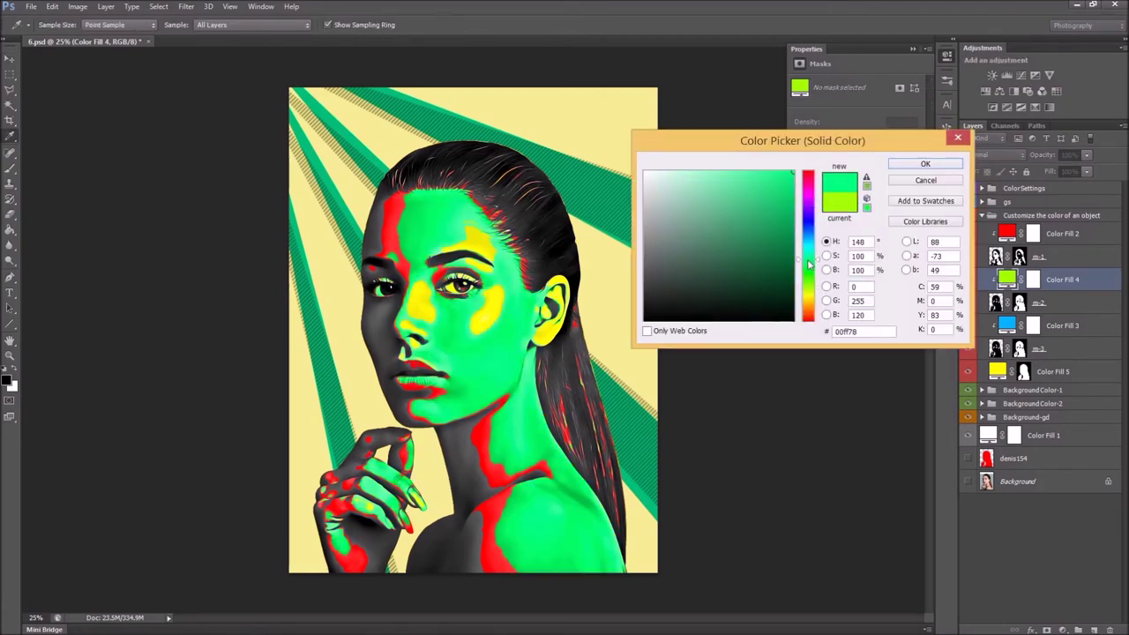
mouse_move(777, 220)
left_mouse_down()
mouse_move(772, 236)
mouse_move(810, 240)
left_mouse_up()
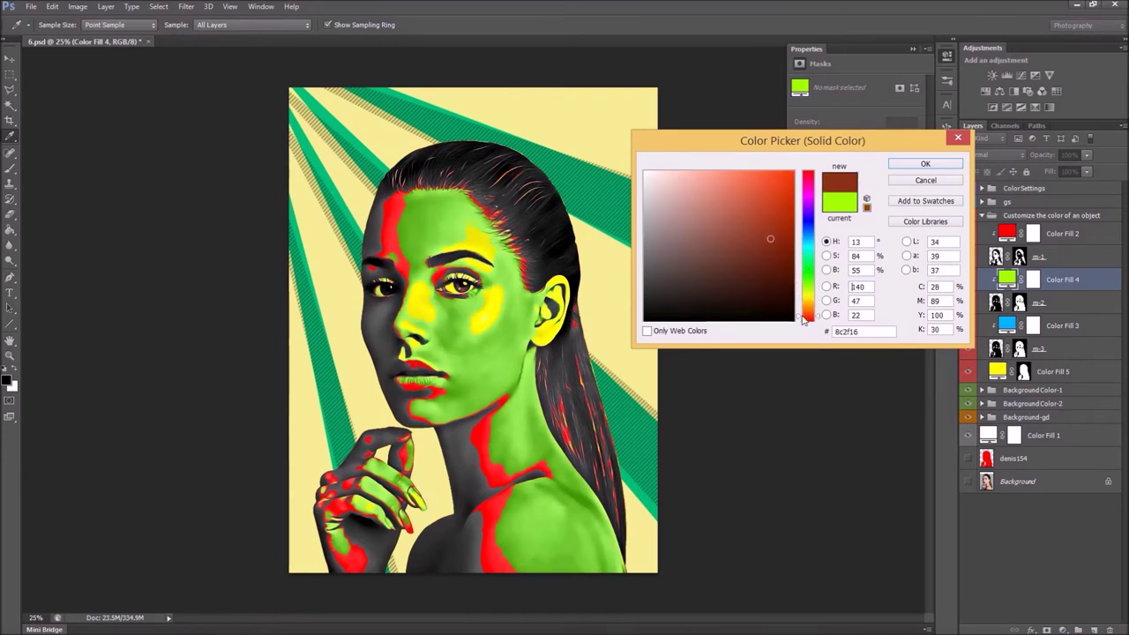
left_click_drag(810, 240, 810, 195)
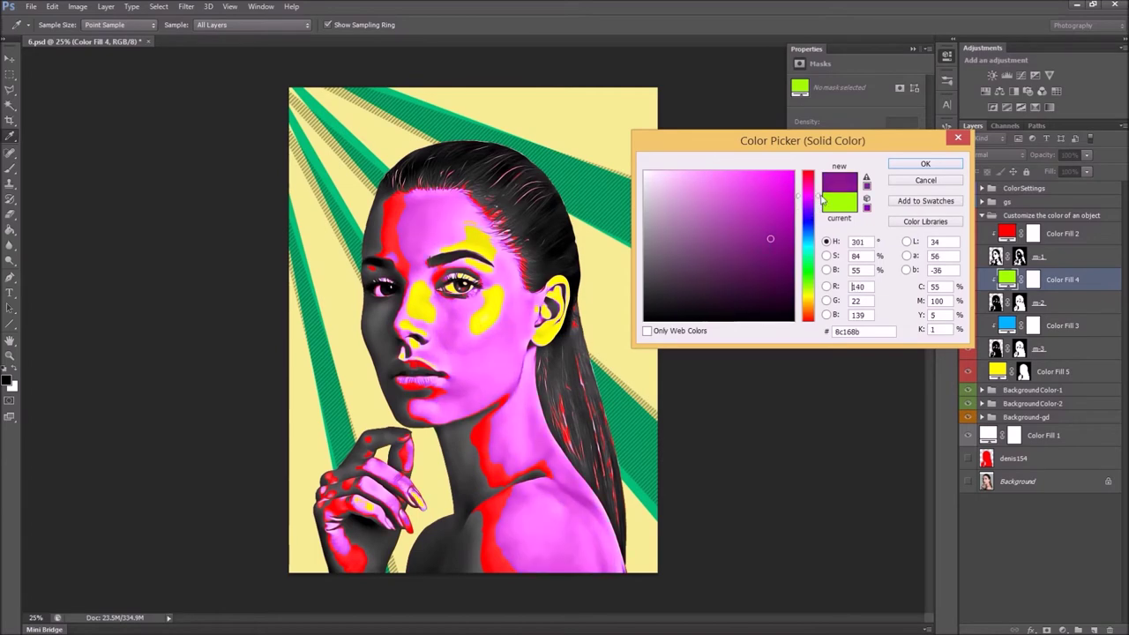
left_click(957, 138)
Hide layer m-2 to reveal the blue Color Fill 3 skin, keeping its blue
left_click(1032, 307)
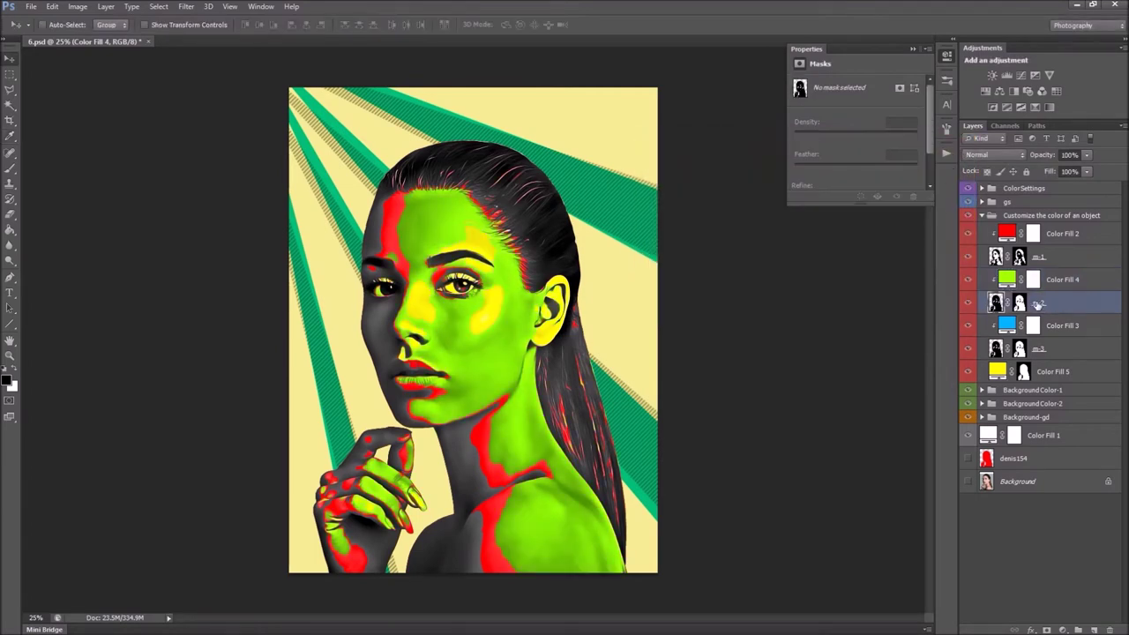
left_click(970, 303)
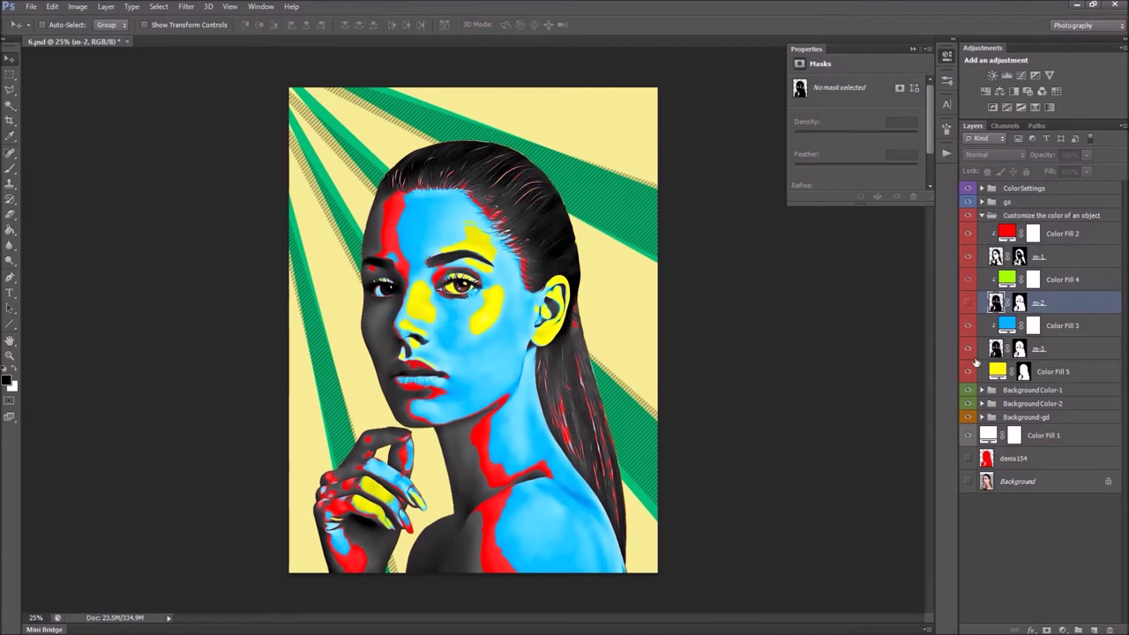
double_click(1007, 325)
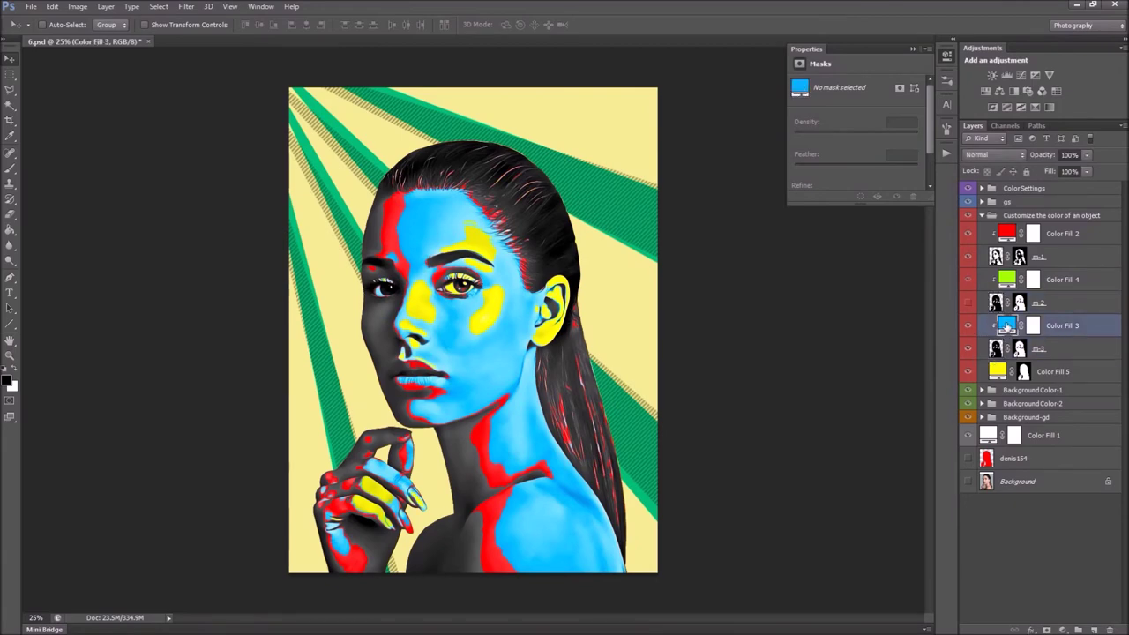
left_click(773, 233)
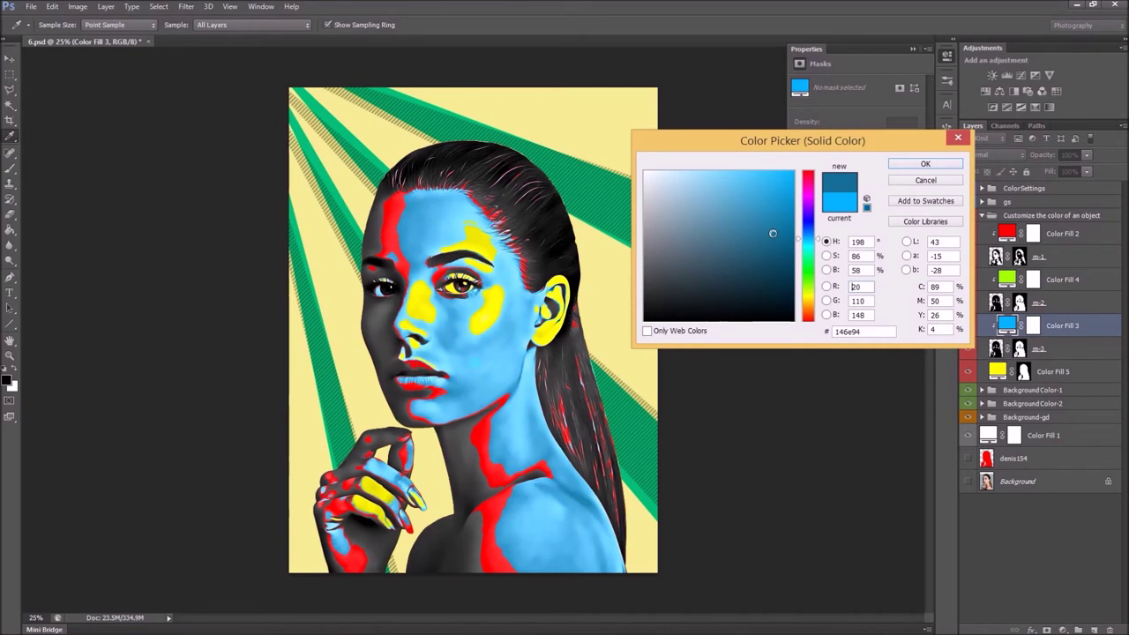
left_click_drag(776, 232, 802, 304)
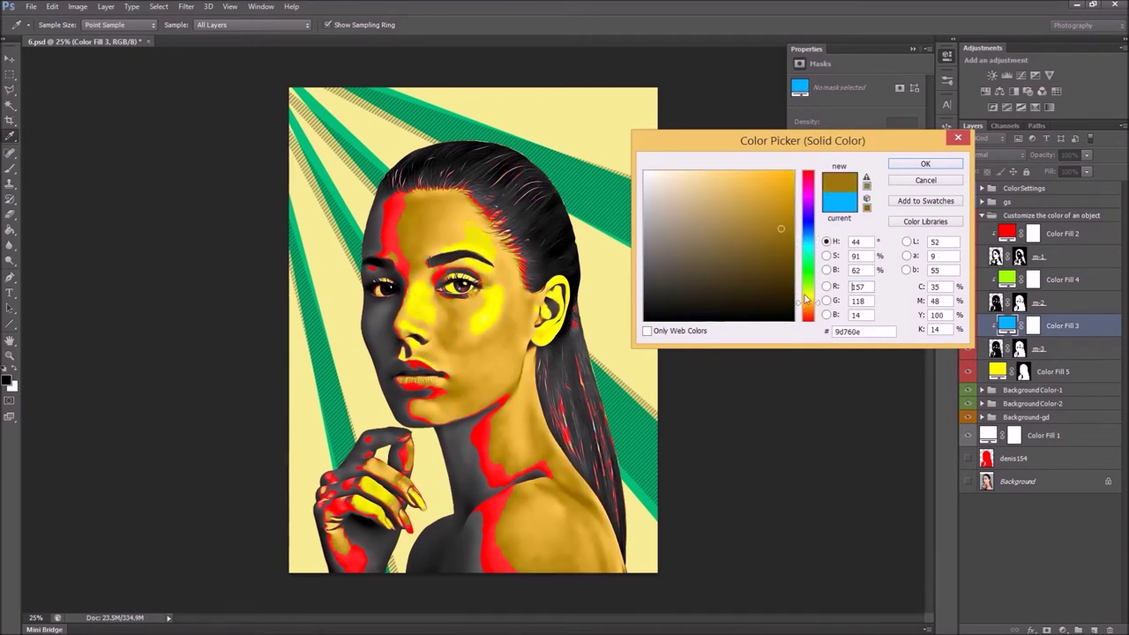
left_click(811, 214)
left_click_drag(809, 205, 808, 177)
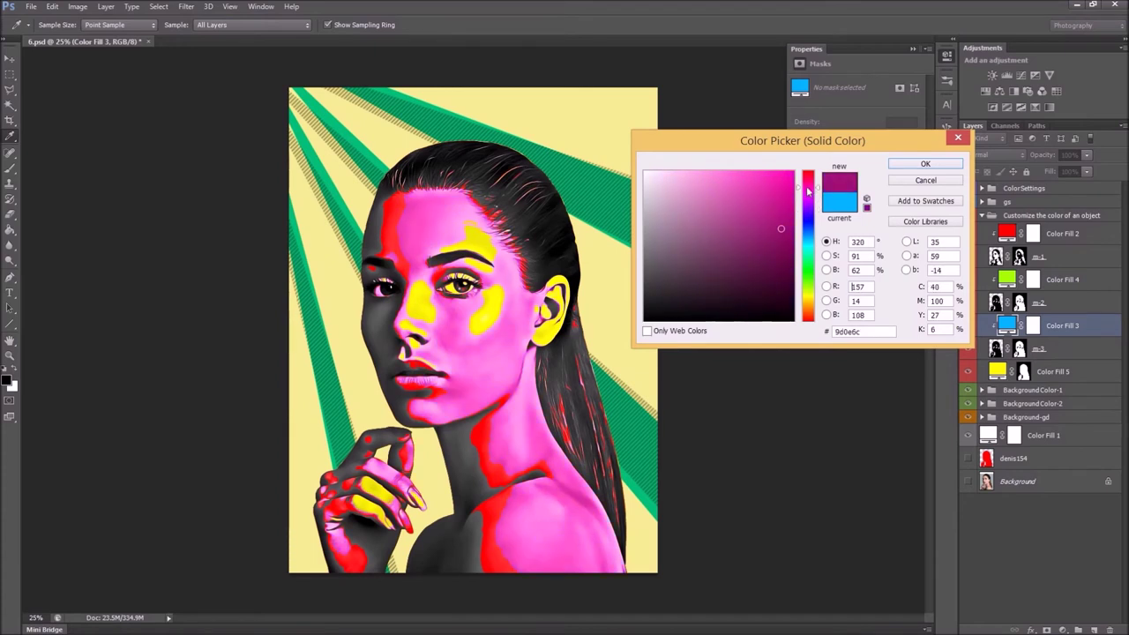
left_click(809, 191)
left_click(756, 279)
left_click_drag(755, 265, 774, 239)
left_click(958, 141)
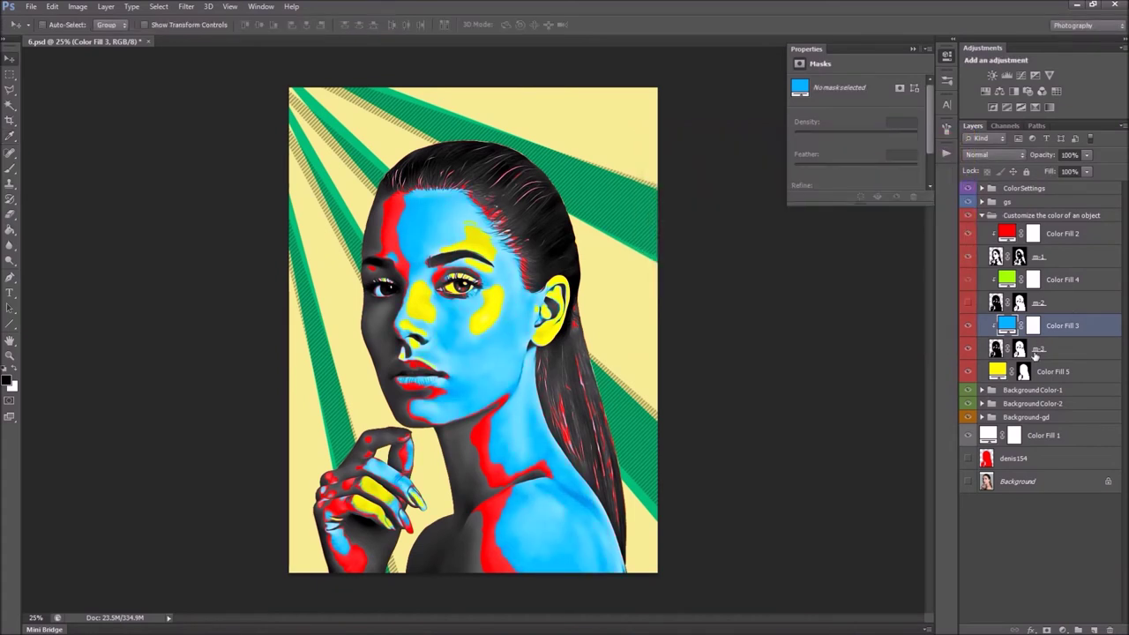
Compare the yellow Color Fill 5 patches and try white, keeping them yellow
left_click(1052, 373)
left_click(967, 374)
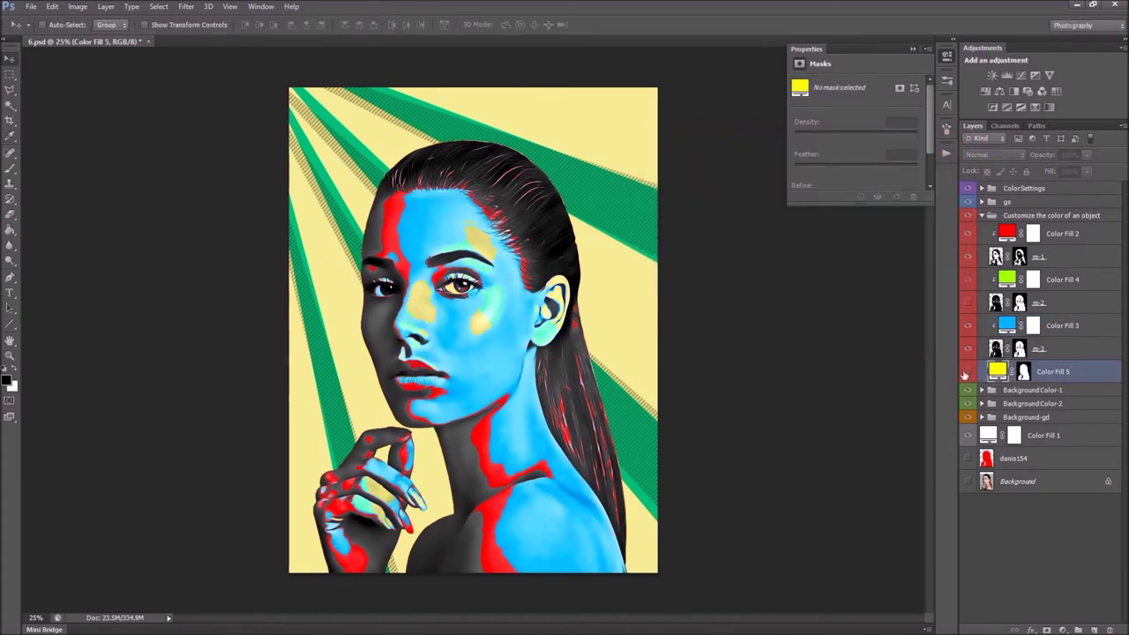
left_click(966, 374)
double_click(997, 372)
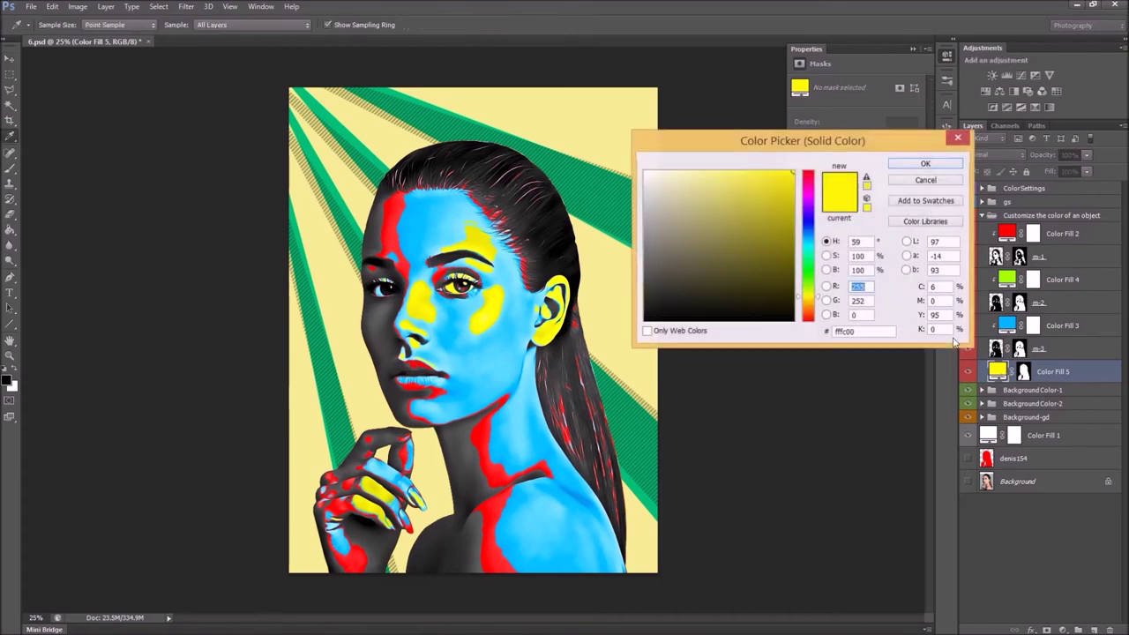
left_click_drag(749, 224, 586, 143)
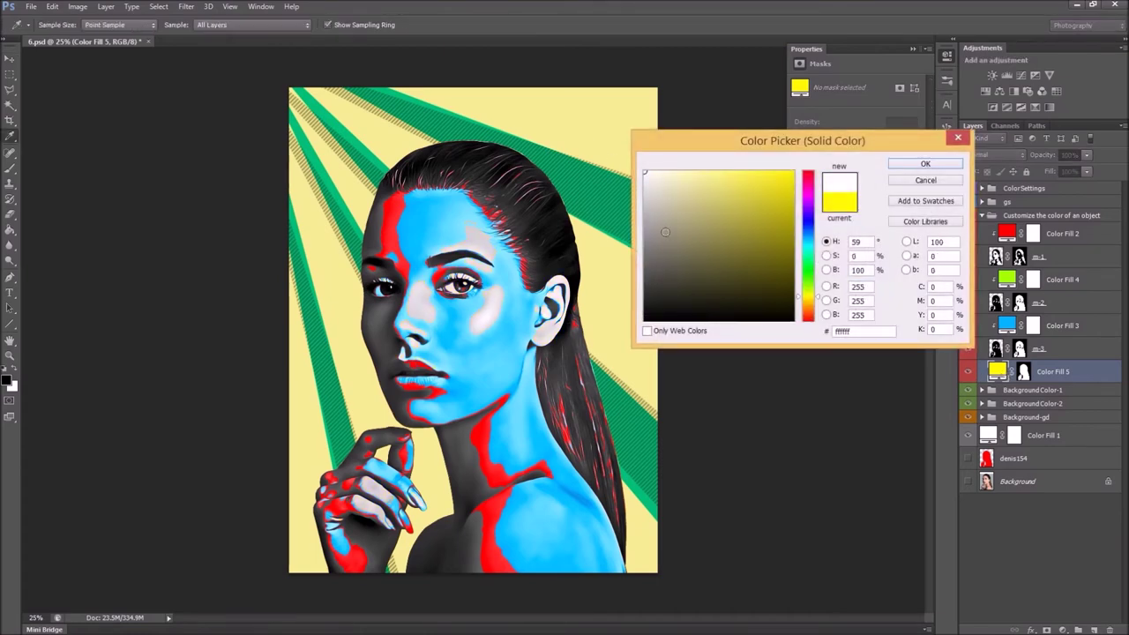
left_click(958, 139)
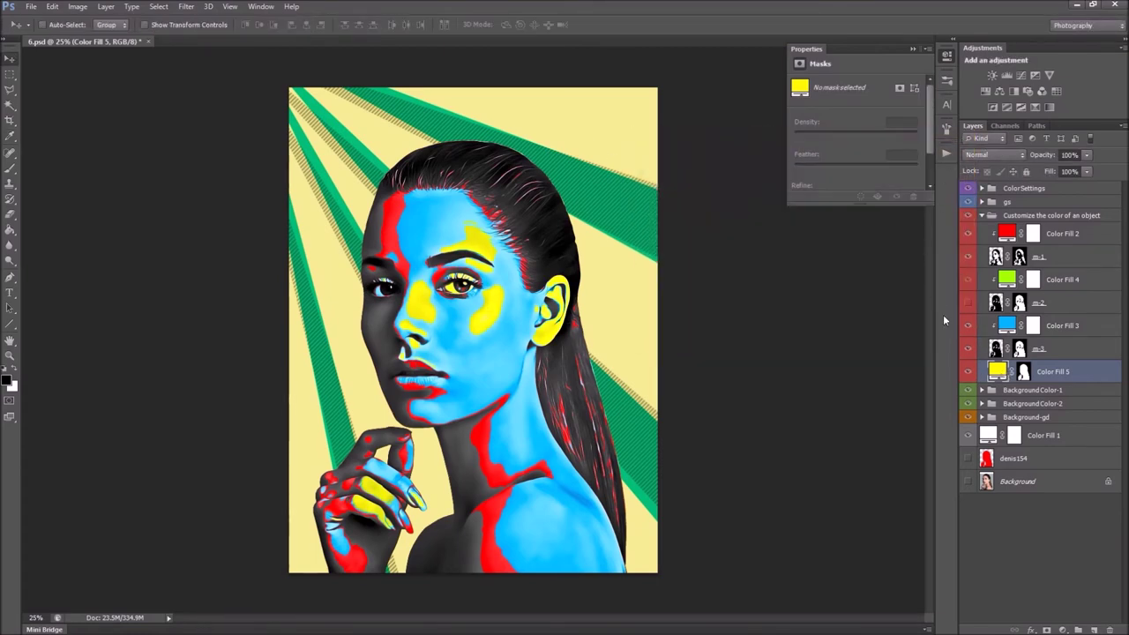
left_click(1037, 218)
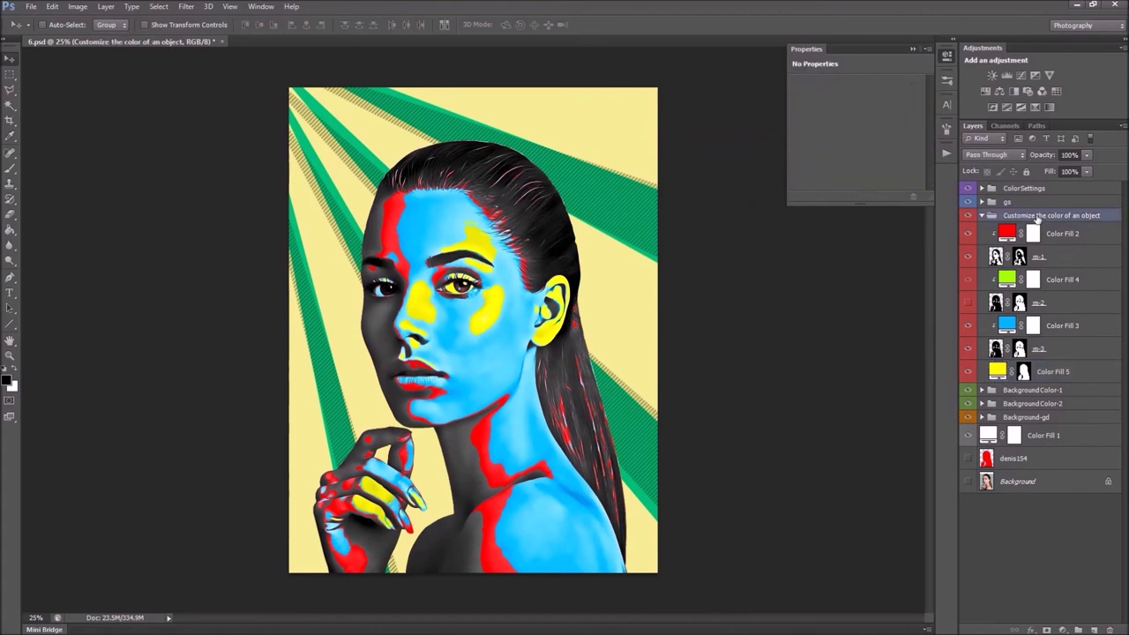
Fold the customize group, open Background Color-1, and hide the green sd-3 rays
left_click(982, 215)
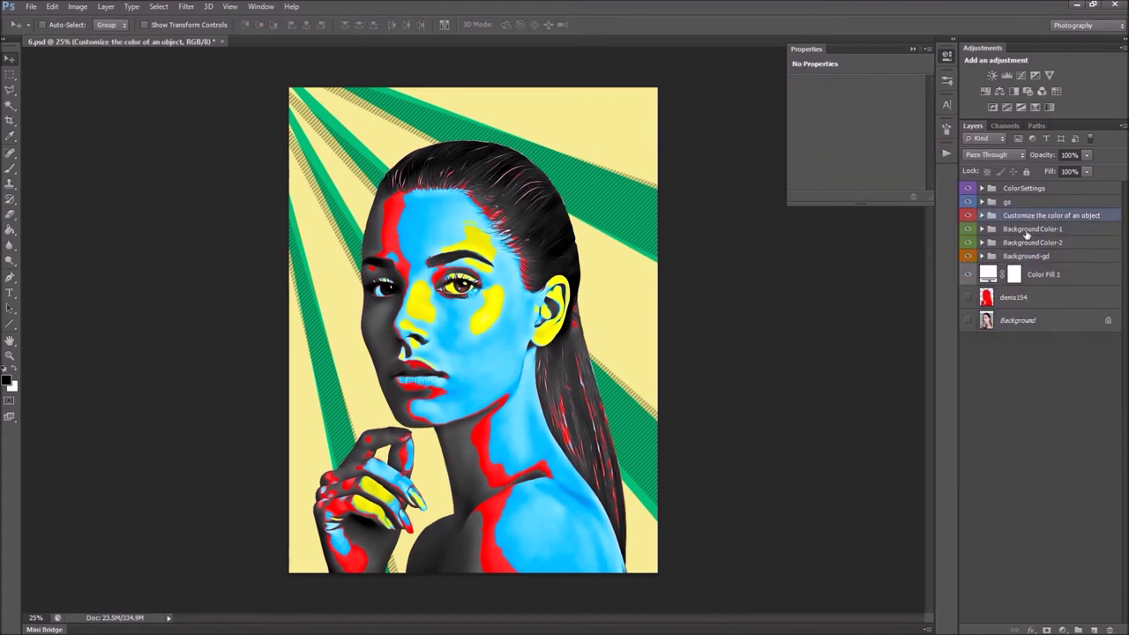
left_click(1027, 229)
left_click(981, 230)
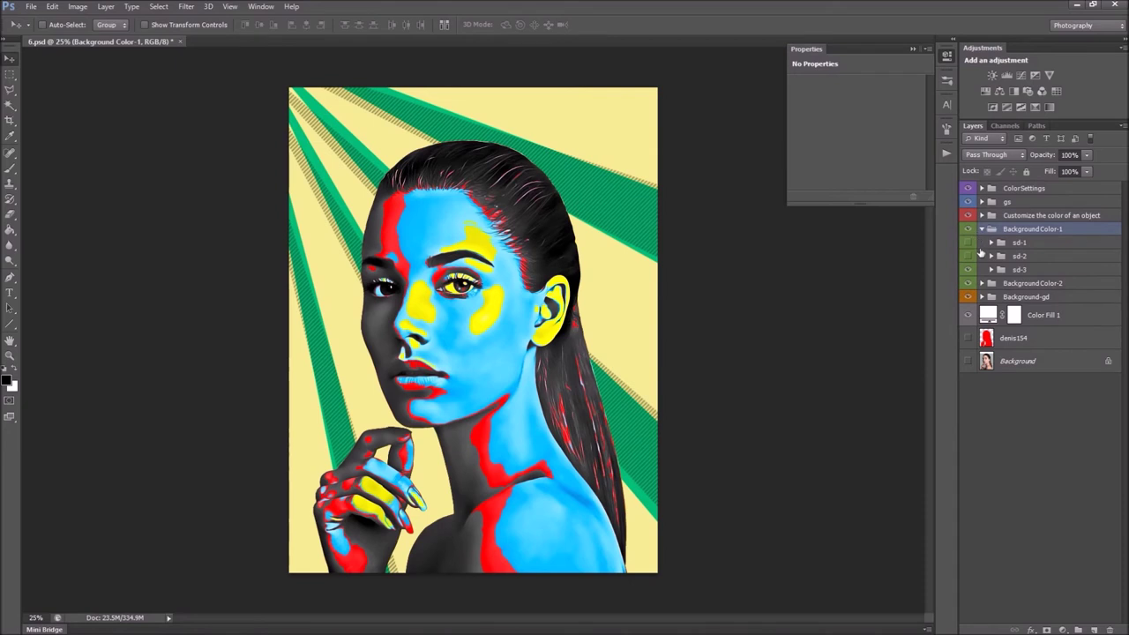
left_click(968, 272)
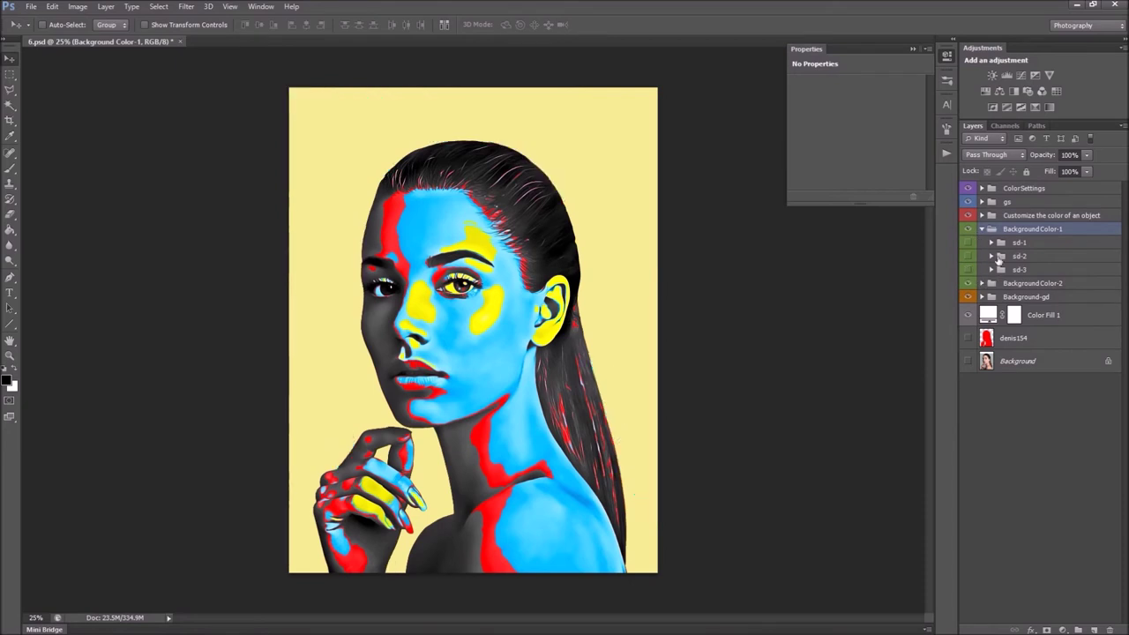
Preview the sd-1, sd-2 and sd-3 ray variants, leave all hidden, and expand sd-1
left_click(995, 245)
left_click(970, 242)
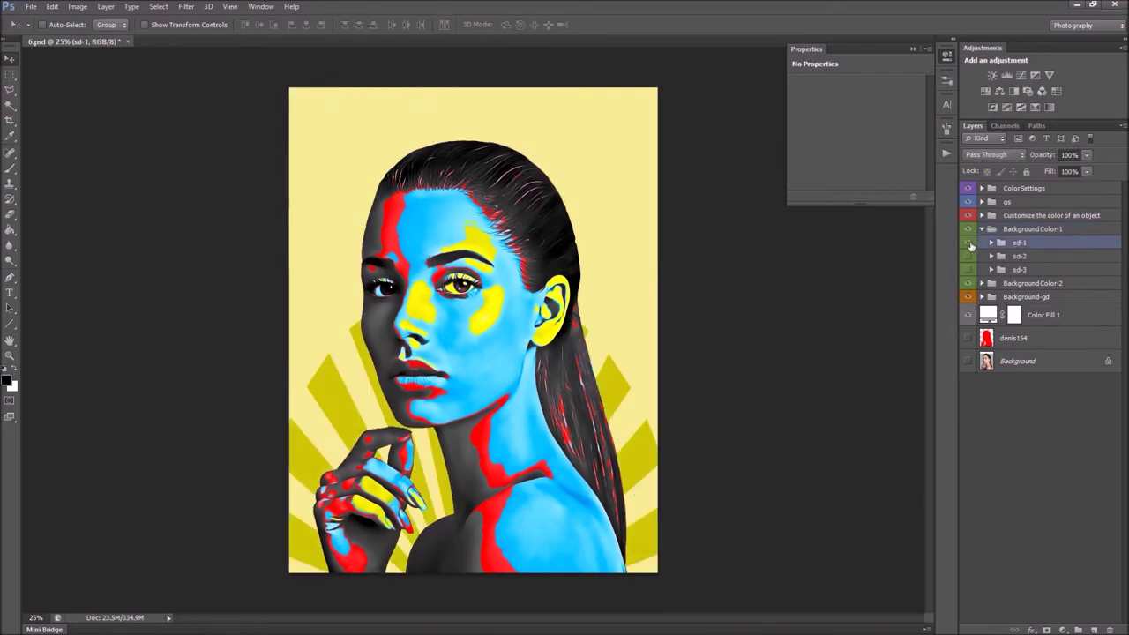
left_click(969, 242)
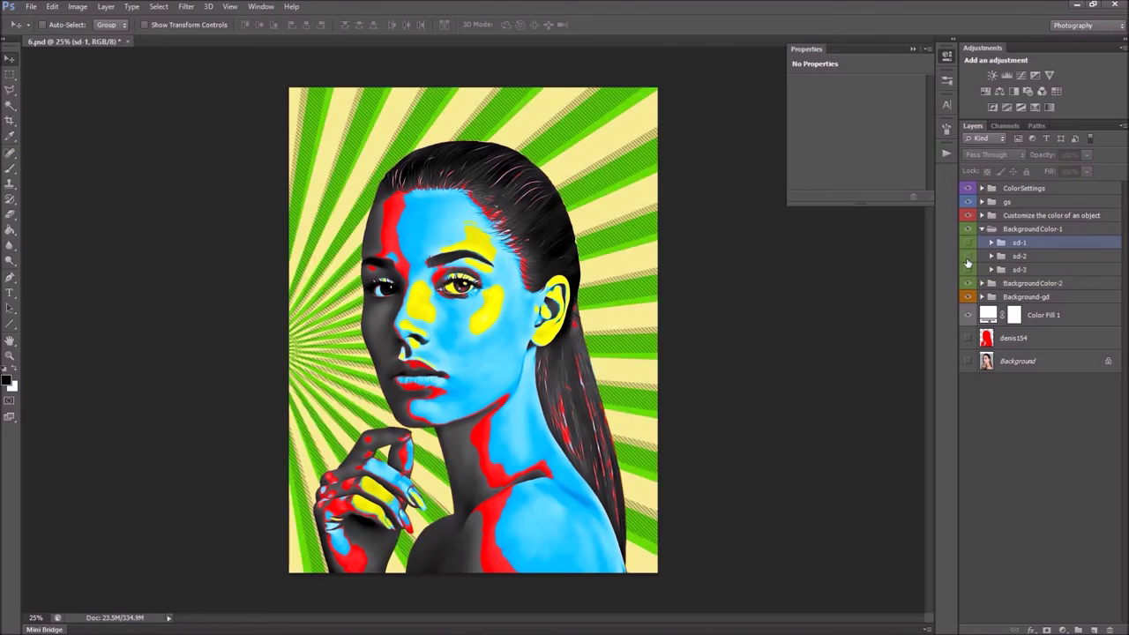
left_click(968, 262)
left_click(968, 270)
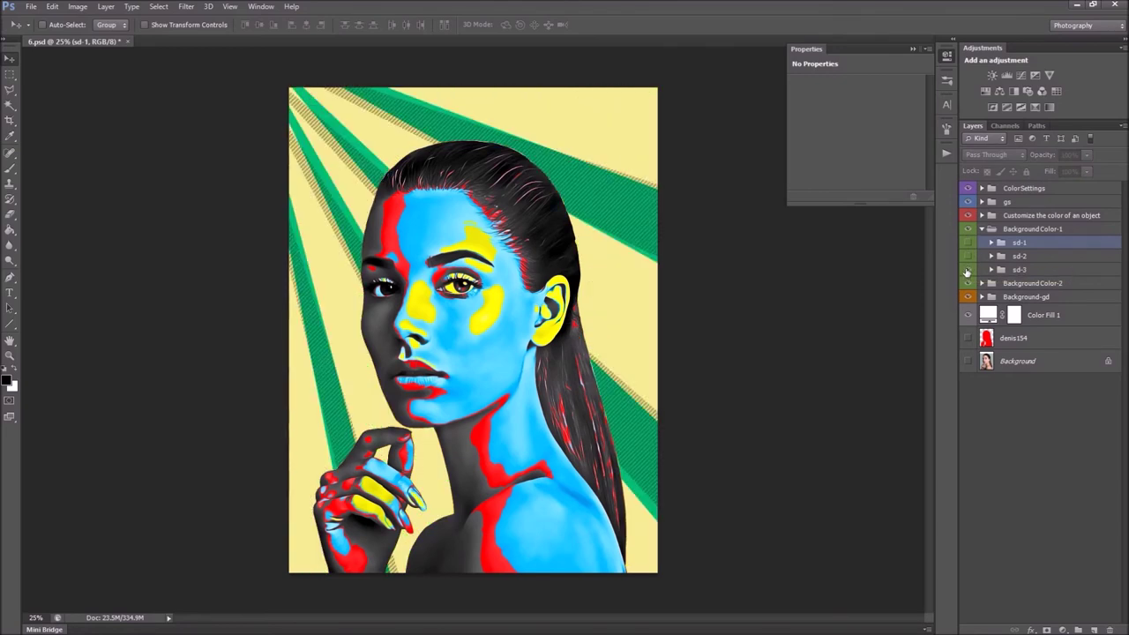
left_click(967, 271)
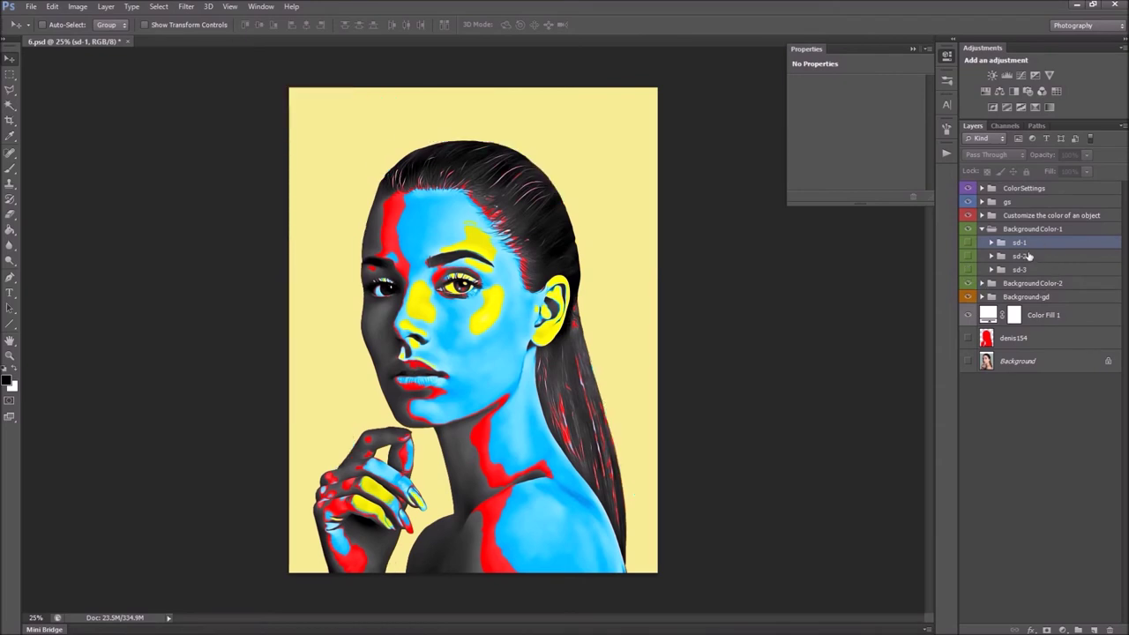
left_click(990, 243)
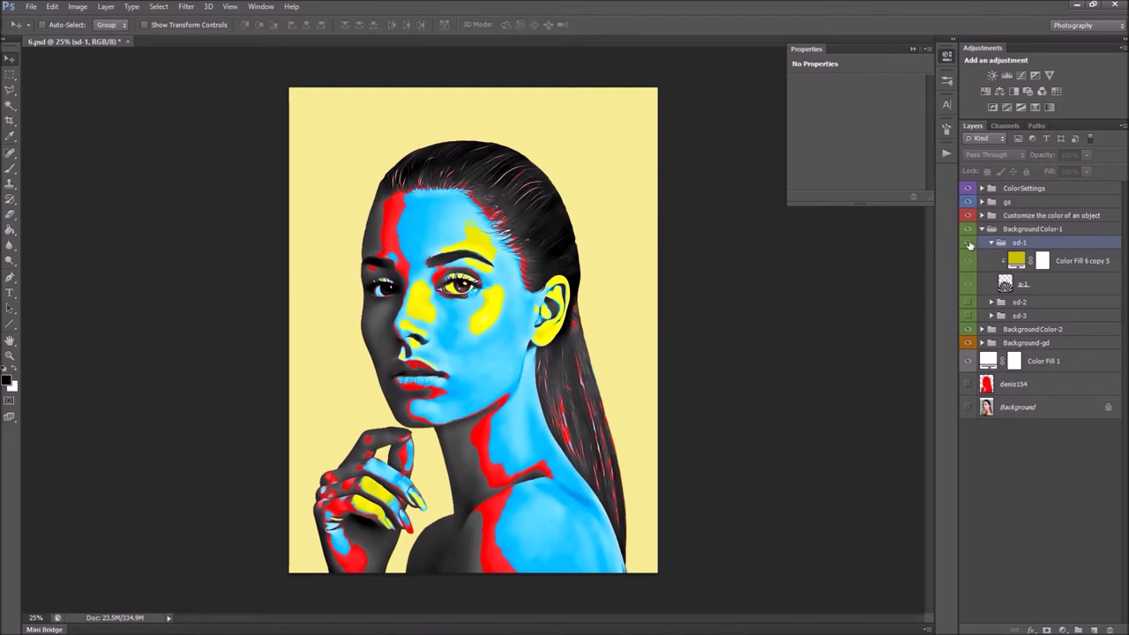
Show sd-1 and scale its x-1 sunburst layer up to about 109%
left_click(970, 244)
left_click(1006, 284)
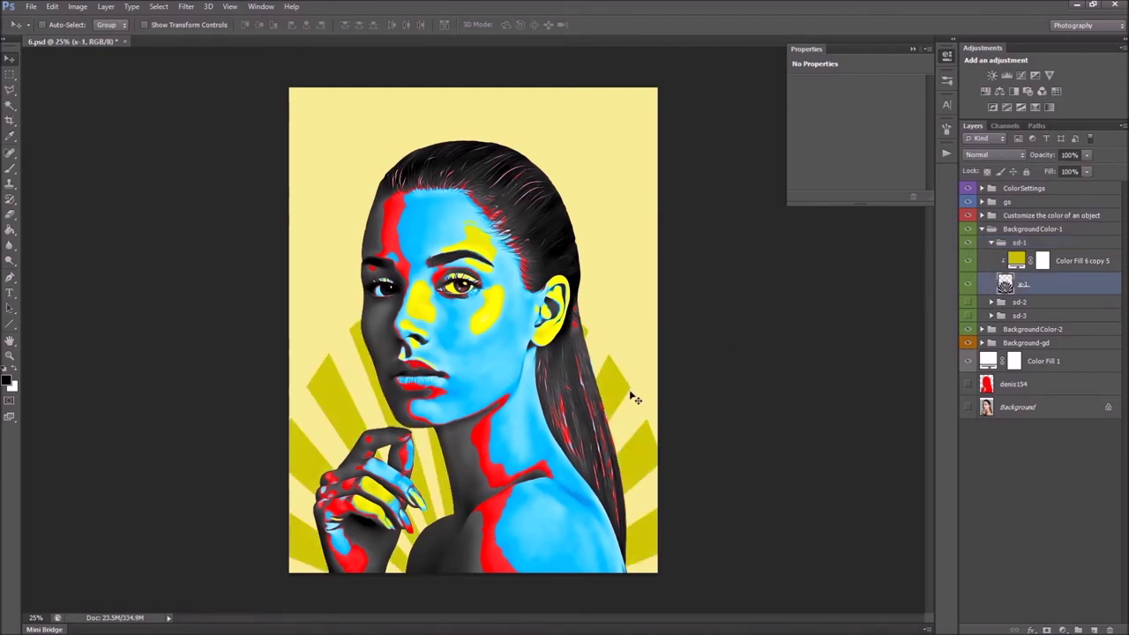
key("ctrl+t")
left_click_drag(680, 275, 698, 261)
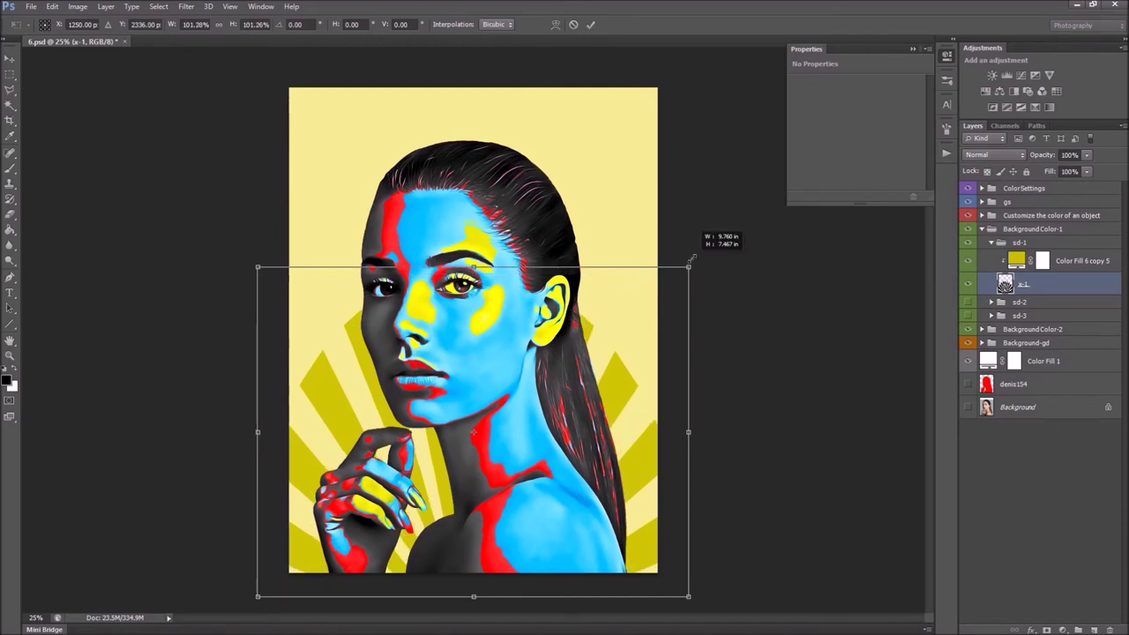
left_click(592, 26)
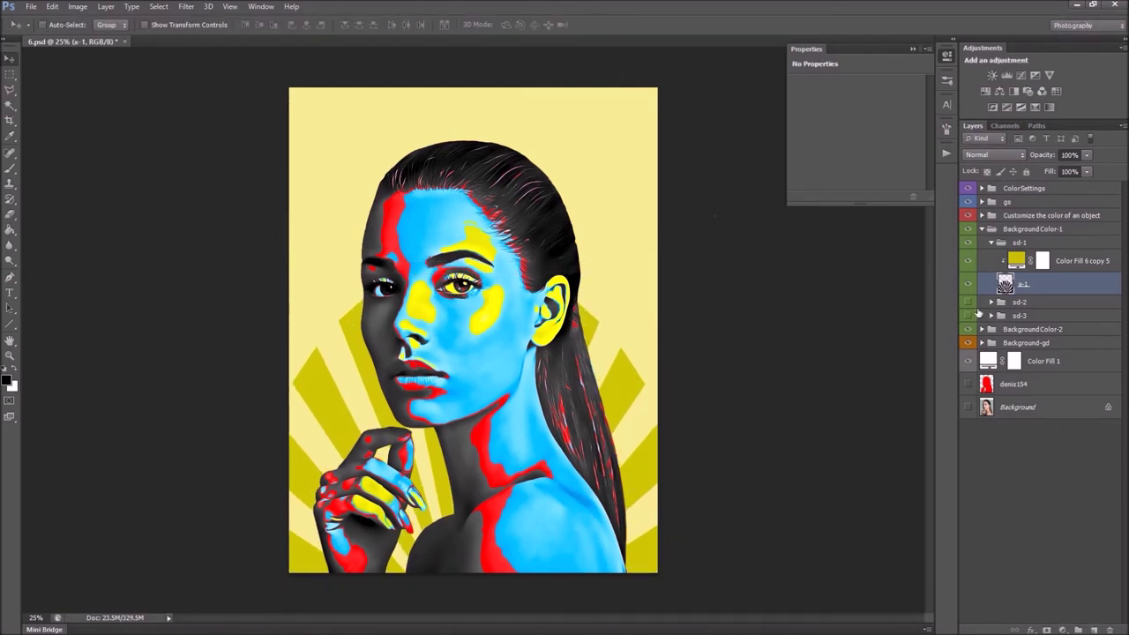
Cancel a purple ray-colour trial, then hide sd-1 and collapse BackgroundColor-1
double_click(1016, 261)
left_click_drag(808, 259, 812, 182)
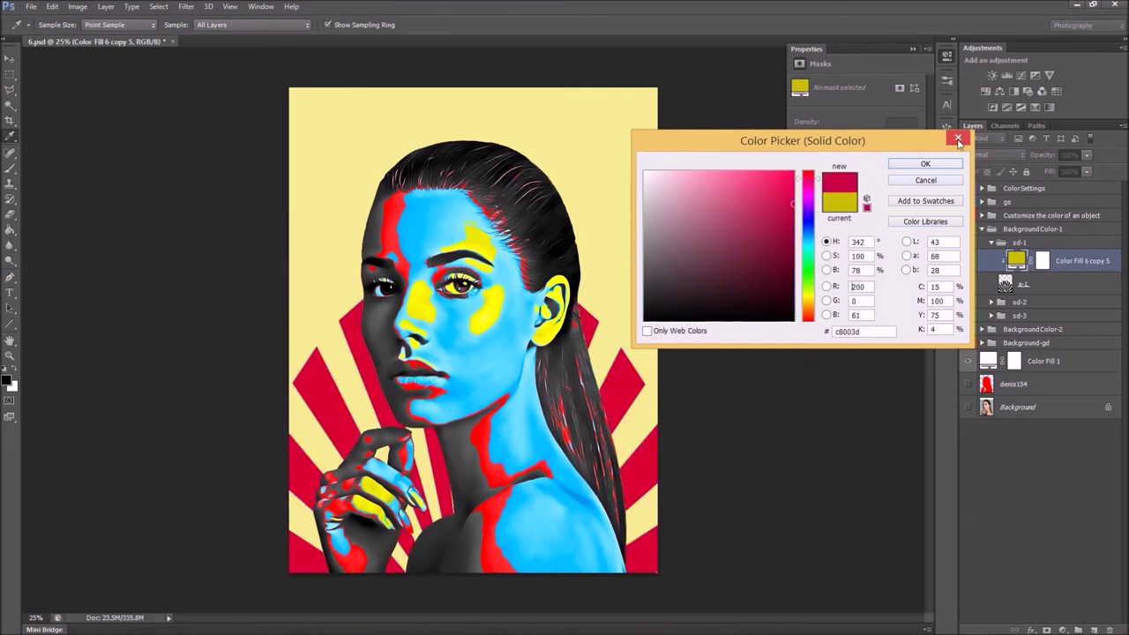
left_click(960, 141)
left_click(994, 244)
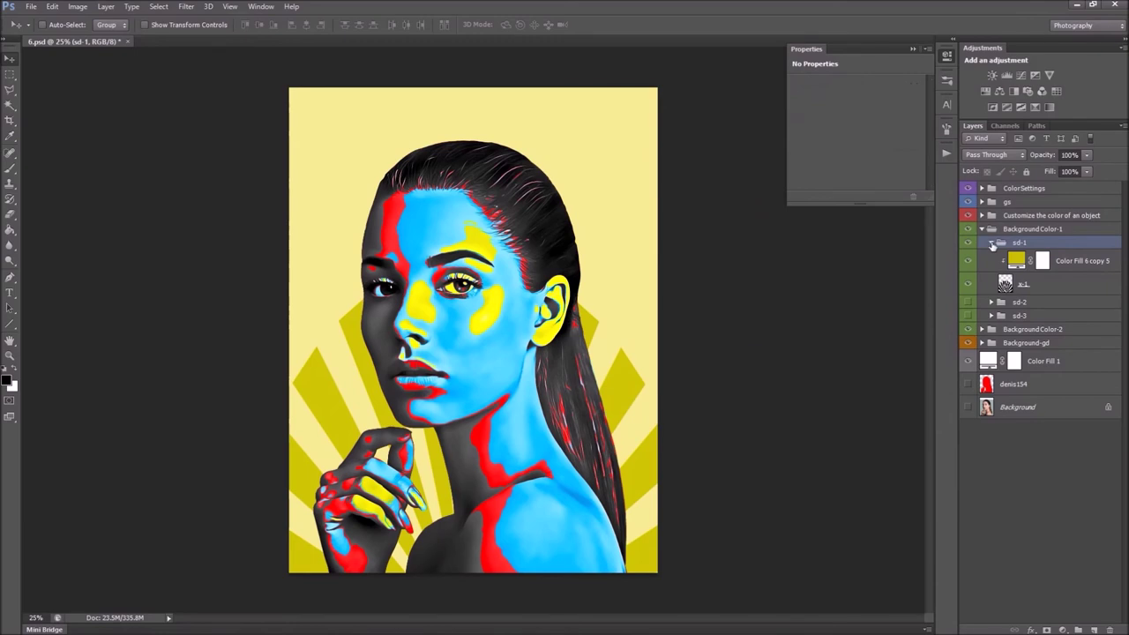
left_click(991, 244)
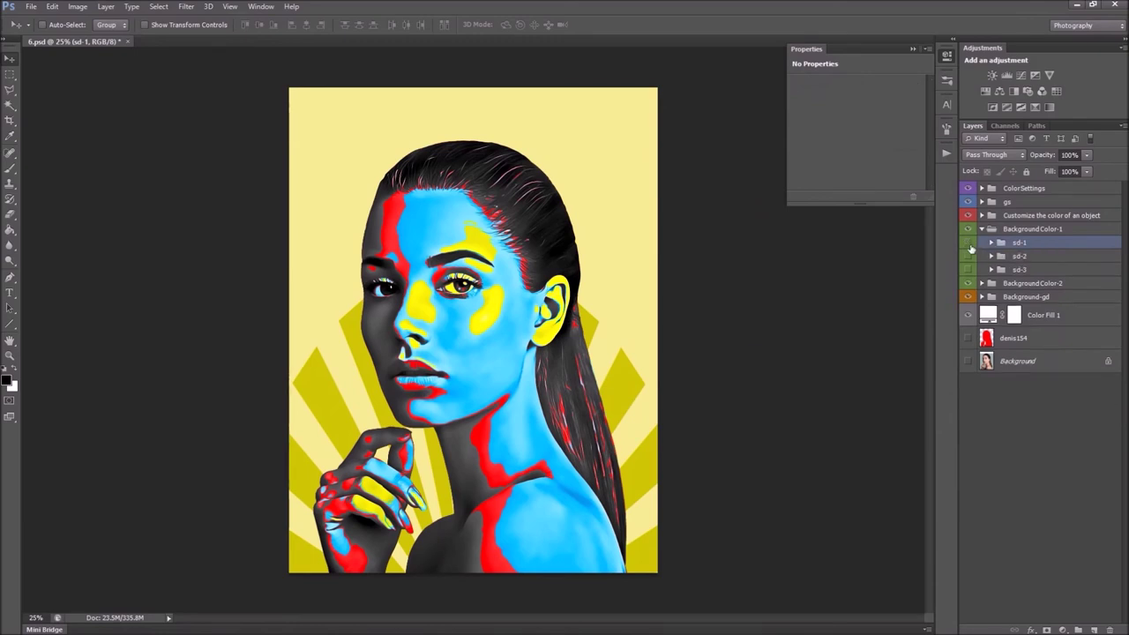
left_click(969, 243)
left_click(982, 229)
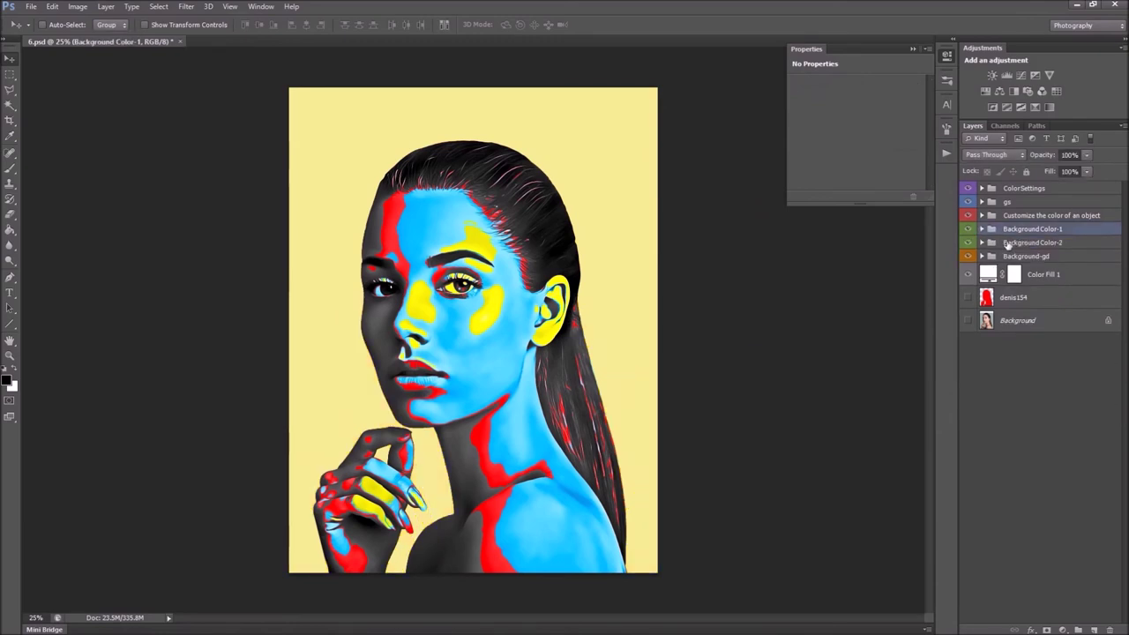
Expand BackgroundColor-2, turn on the purple sd-4 sunburst, and expand its layers
left_click(1006, 243)
left_click(982, 244)
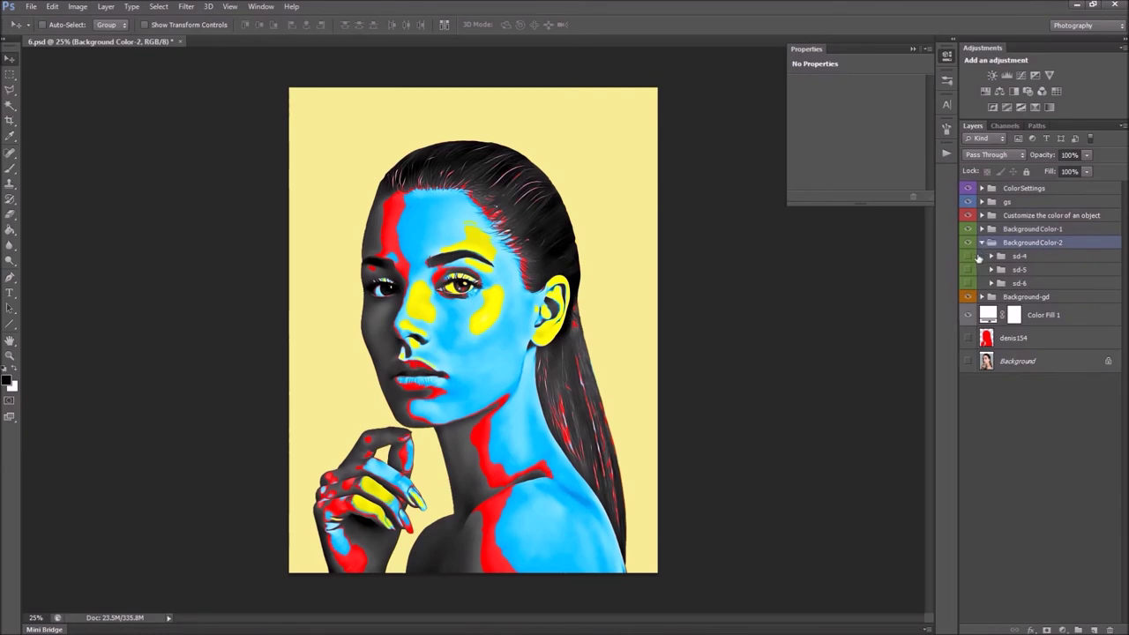
left_click(1018, 255)
left_click(969, 256)
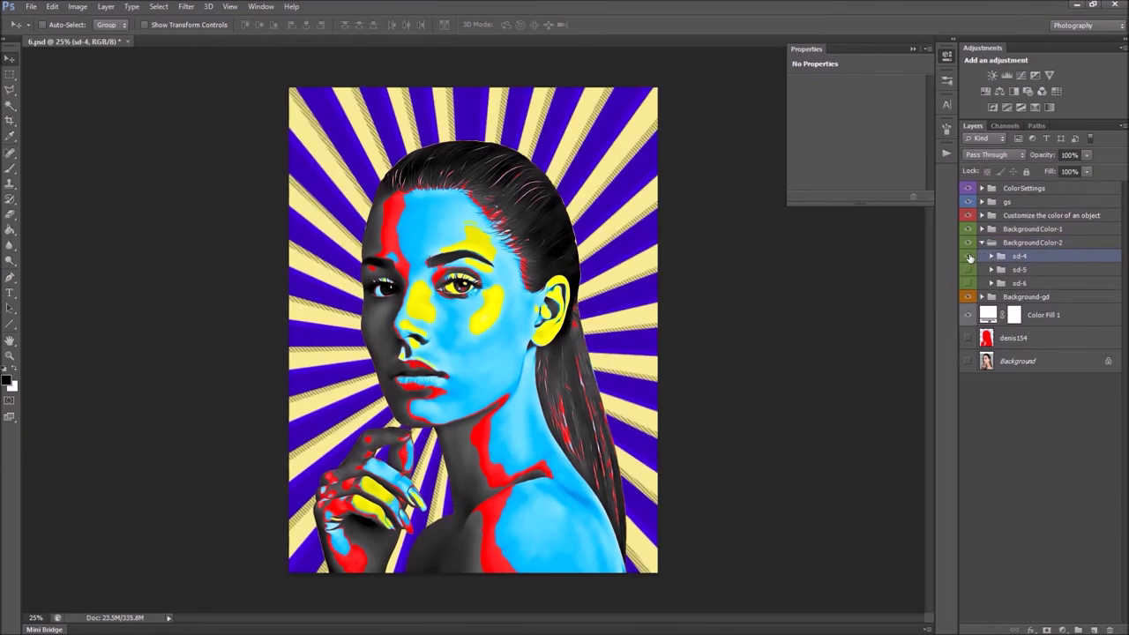
left_click(970, 257)
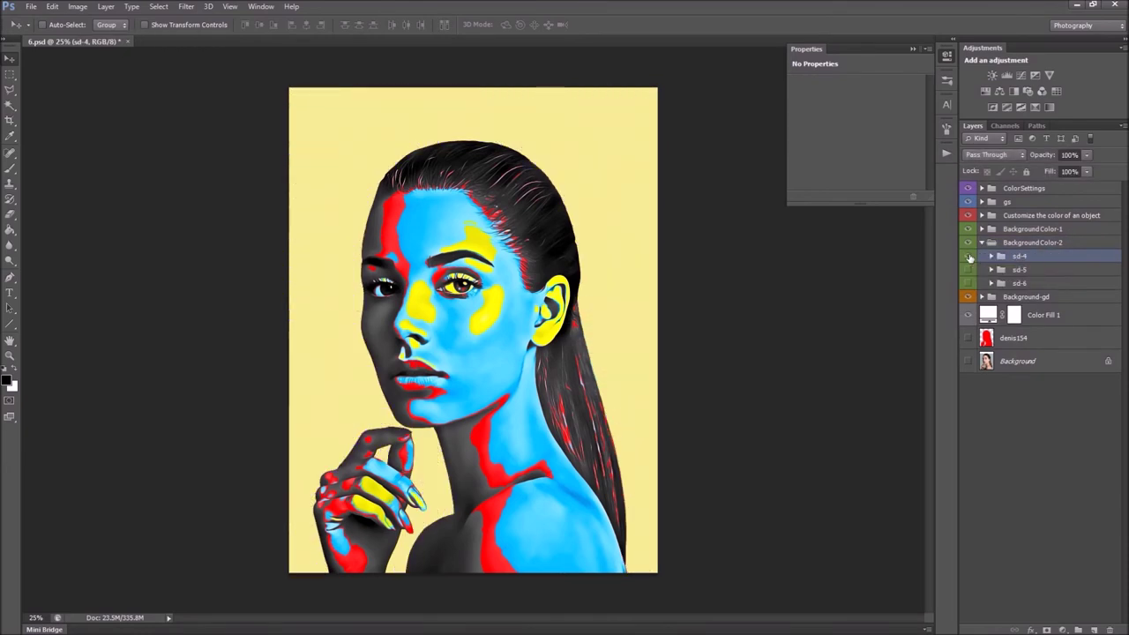
left_click(990, 257)
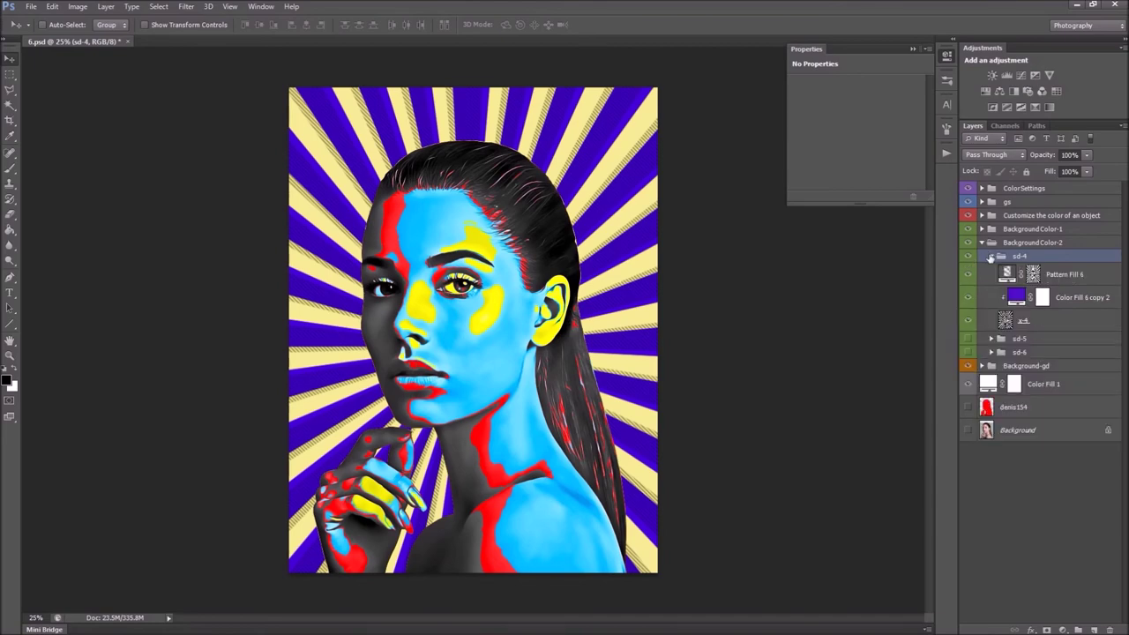
Recolour sd-4's Color Fill 6 copy 2 rays from purple to crimson c50c4e
double_click(1017, 296)
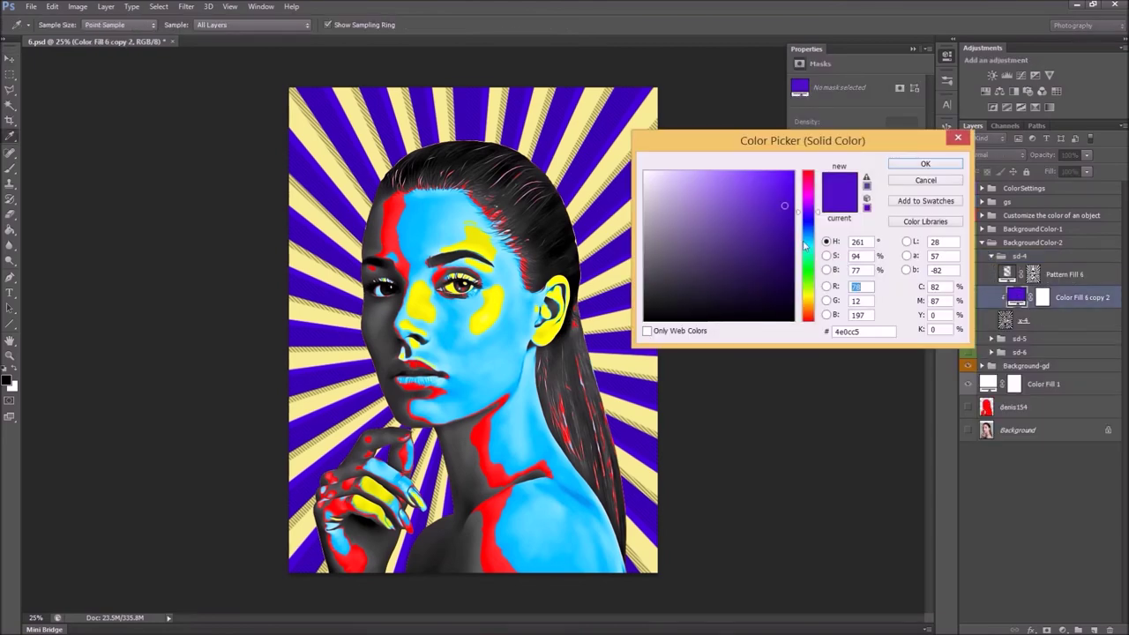
left_click_drag(810, 242, 806, 313)
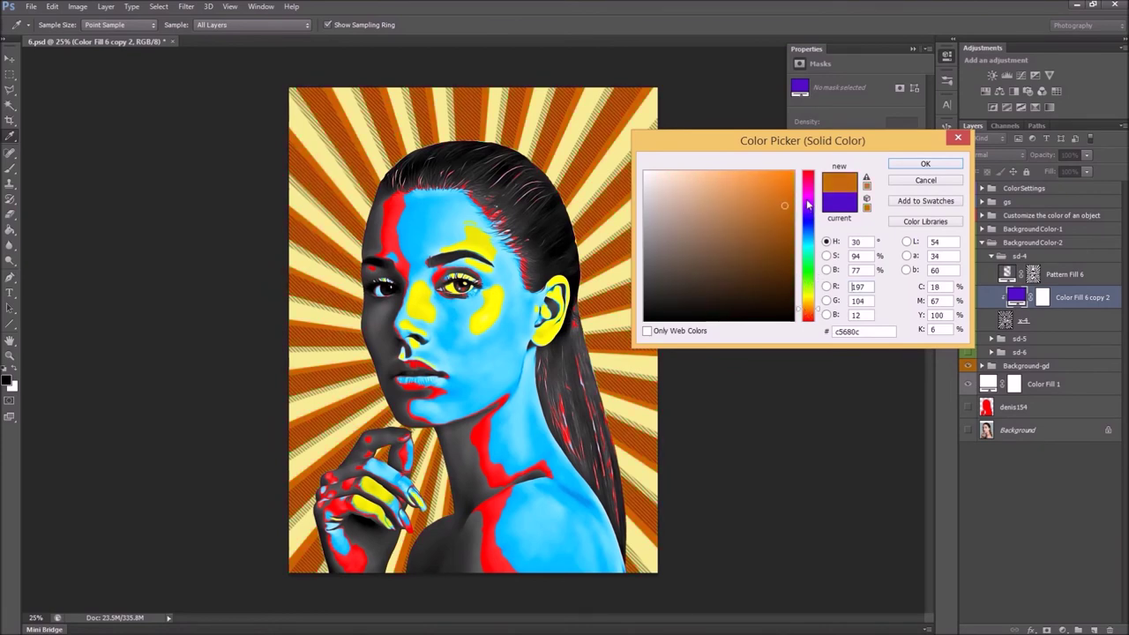
left_click_drag(809, 202, 810, 182)
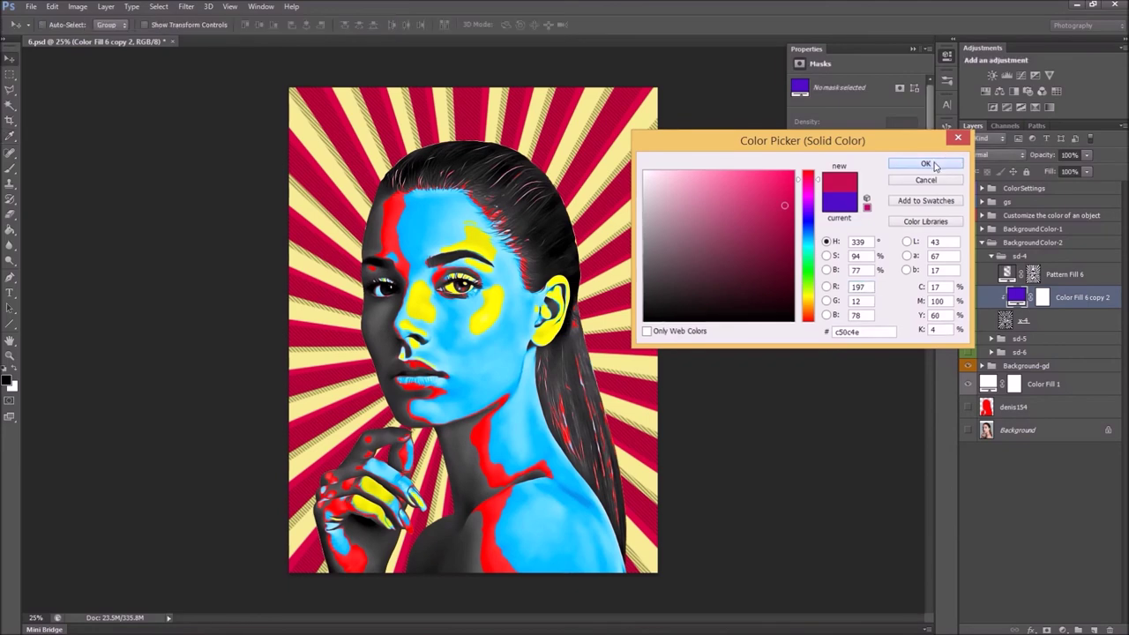
left_click(928, 165)
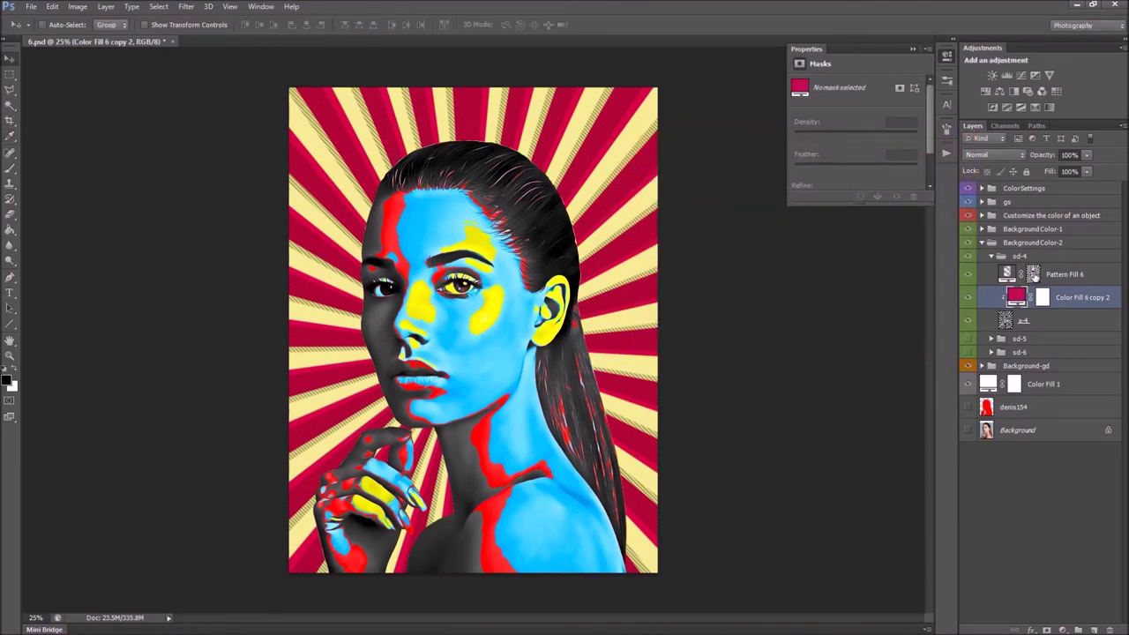
Lower sd-4's Pattern Fill 6 hatching from 64% to 54% opacity
left_click(1033, 274)
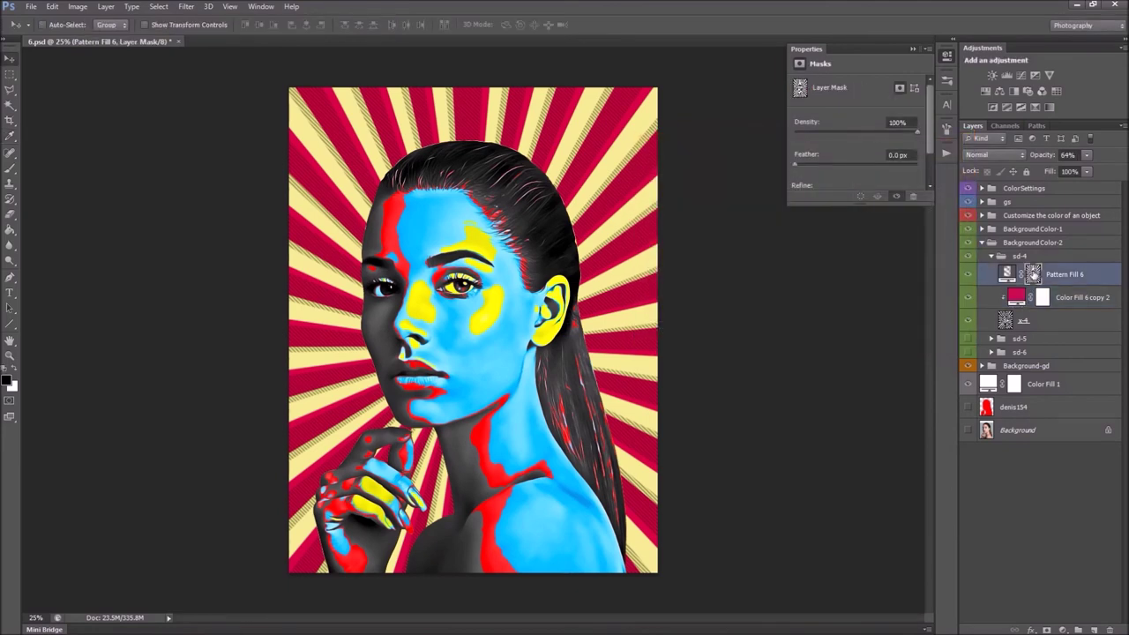
left_click(968, 274)
left_click(967, 276)
left_click(1088, 156)
left_click(1072, 172)
left_click_drag(1077, 172, 1082, 172)
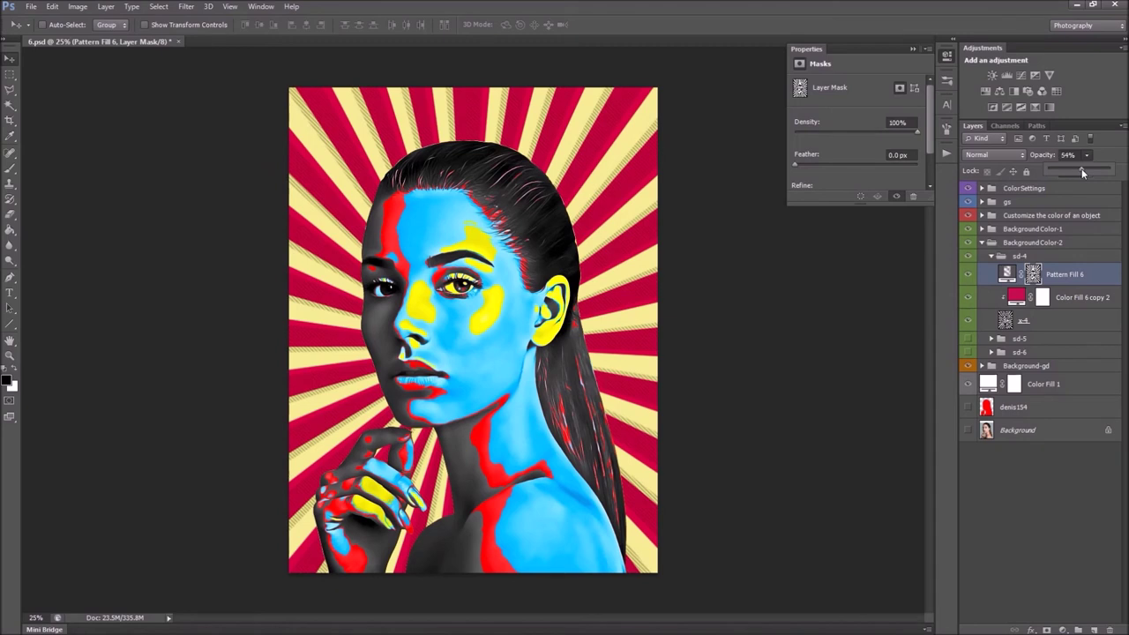
left_click(1052, 292)
key("ctrl+t")
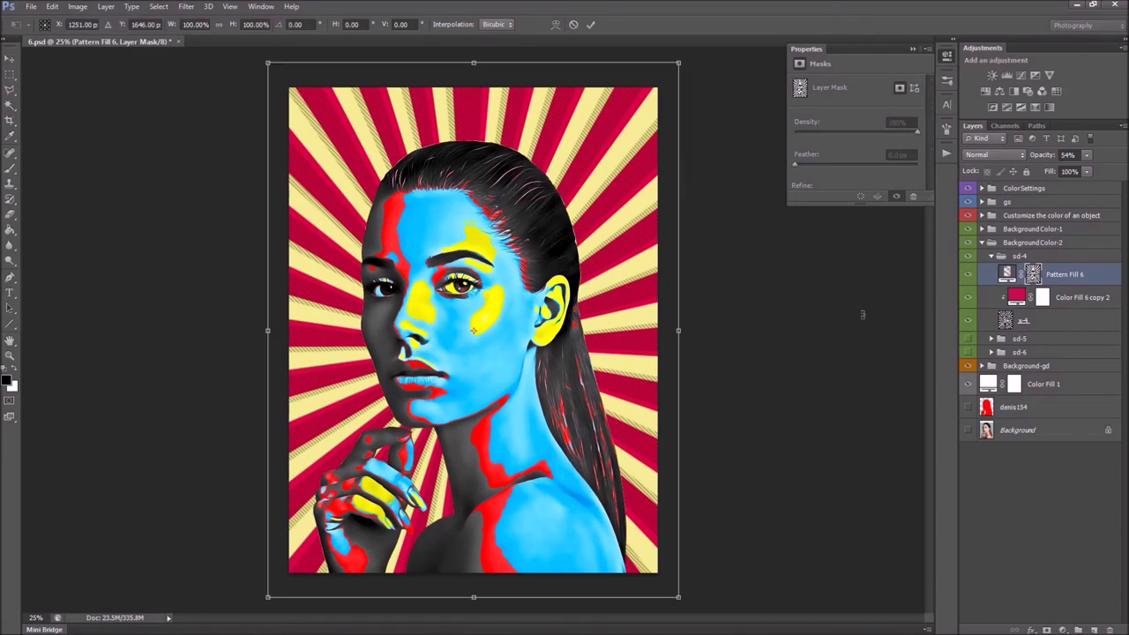
mouse_move(715, 116)
left_mouse_down()
mouse_move(723, 138)
mouse_move(721, 115)
left_mouse_up()
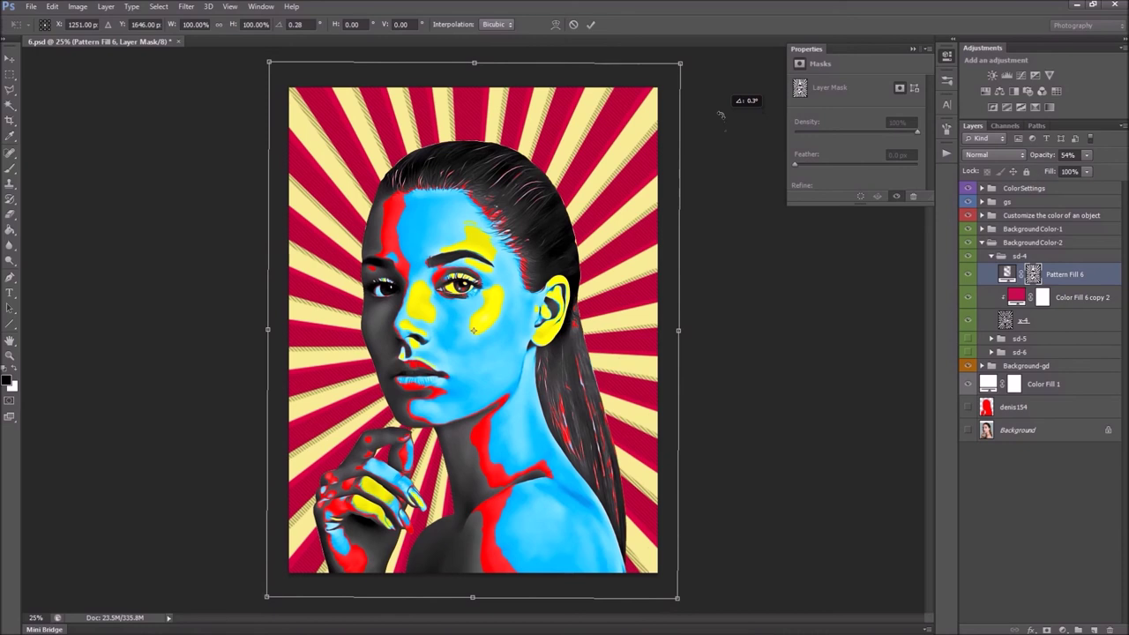
left_click(573, 24)
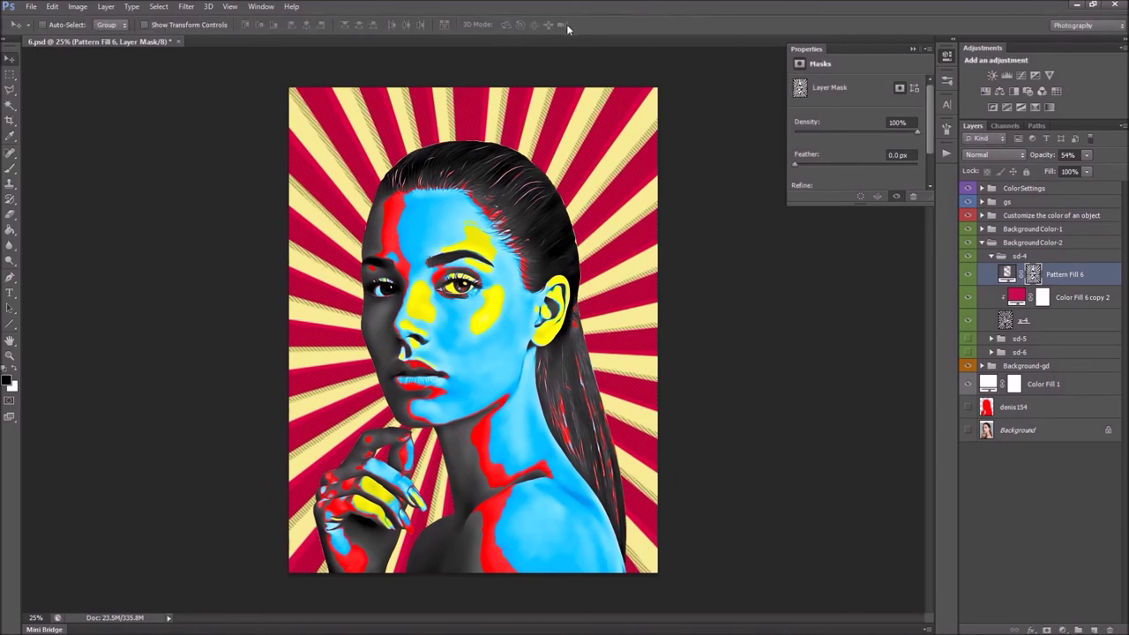
Collapse sd-4 and preview the red sd-5 sunburst, toggling its Pattern Fill 5 hatching
left_click(992, 340)
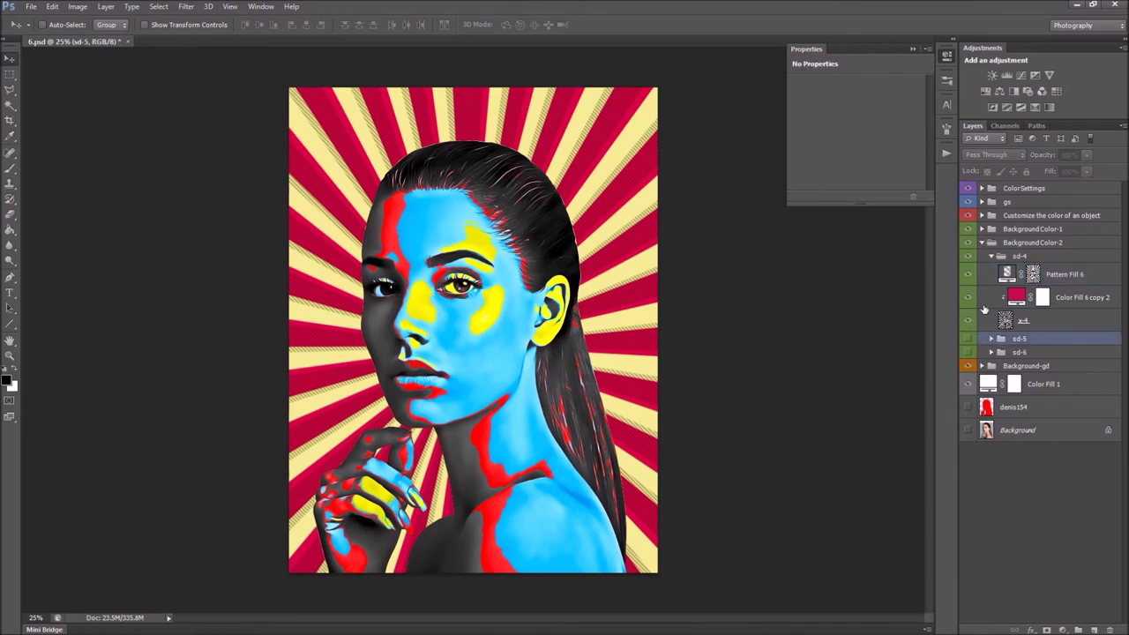
left_click(991, 255)
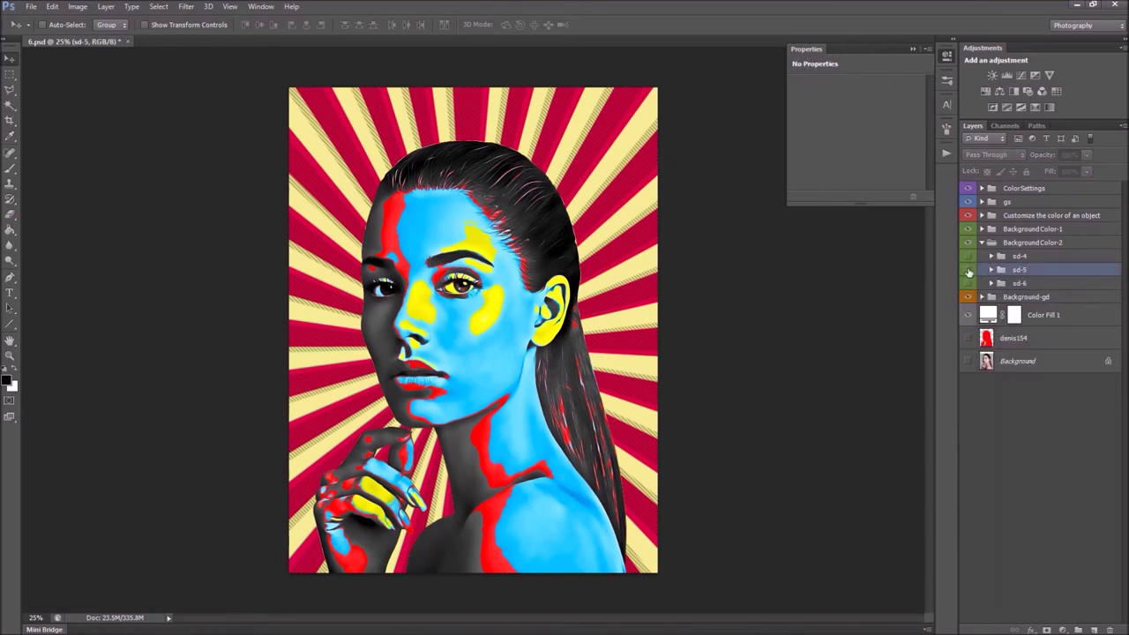
left_click(969, 256)
left_click(991, 270)
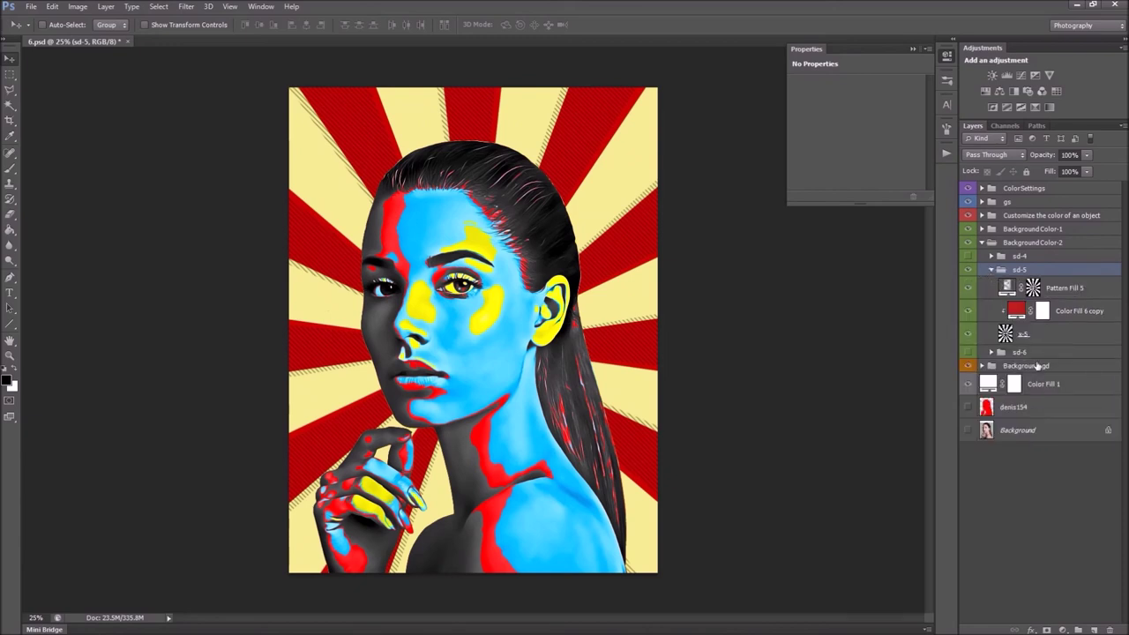
left_click(969, 287)
left_click(968, 288)
Hide sd-5, turn on the green sd-6 sunburst, and nudge it with the Move tool
left_click(991, 270)
left_click(1015, 283)
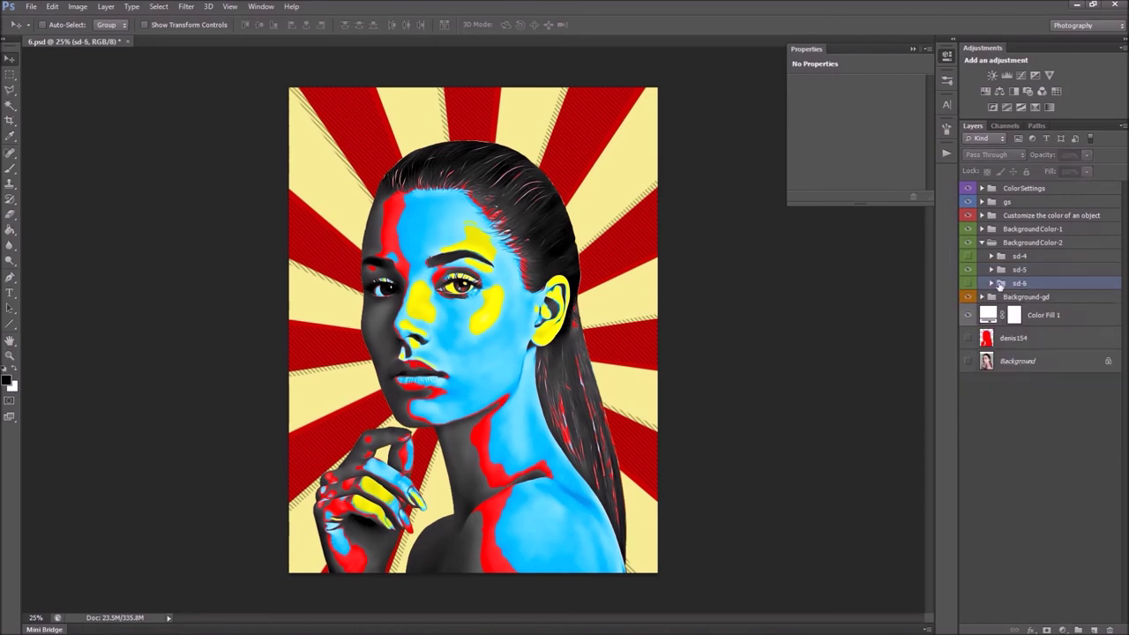
left_click(969, 269)
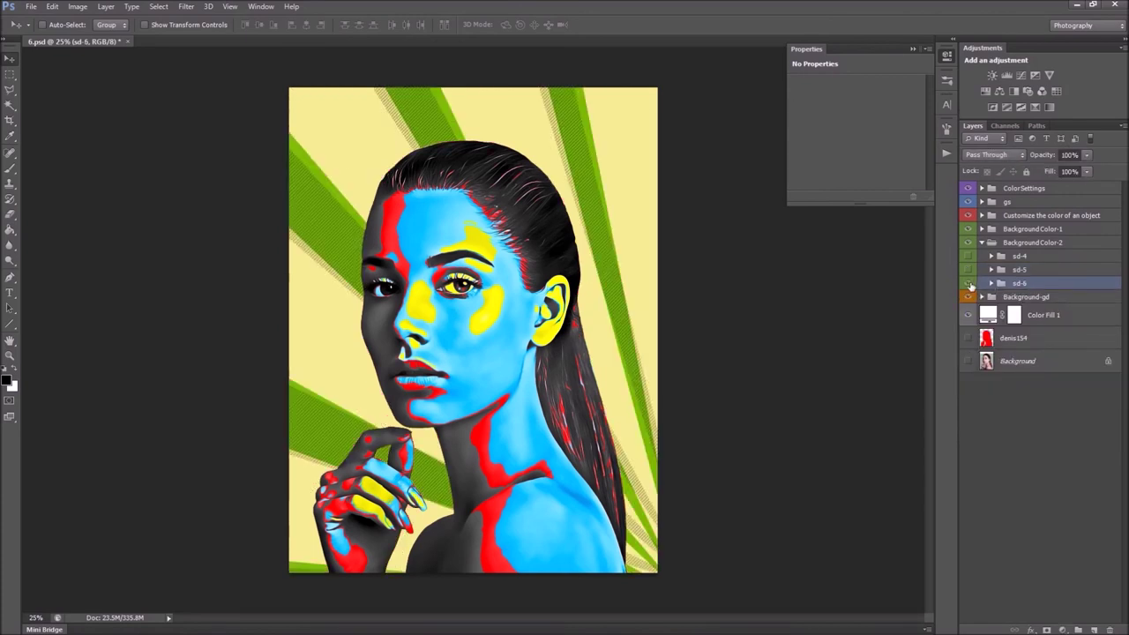
left_click(970, 283)
left_click_drag(584, 309, 604, 298)
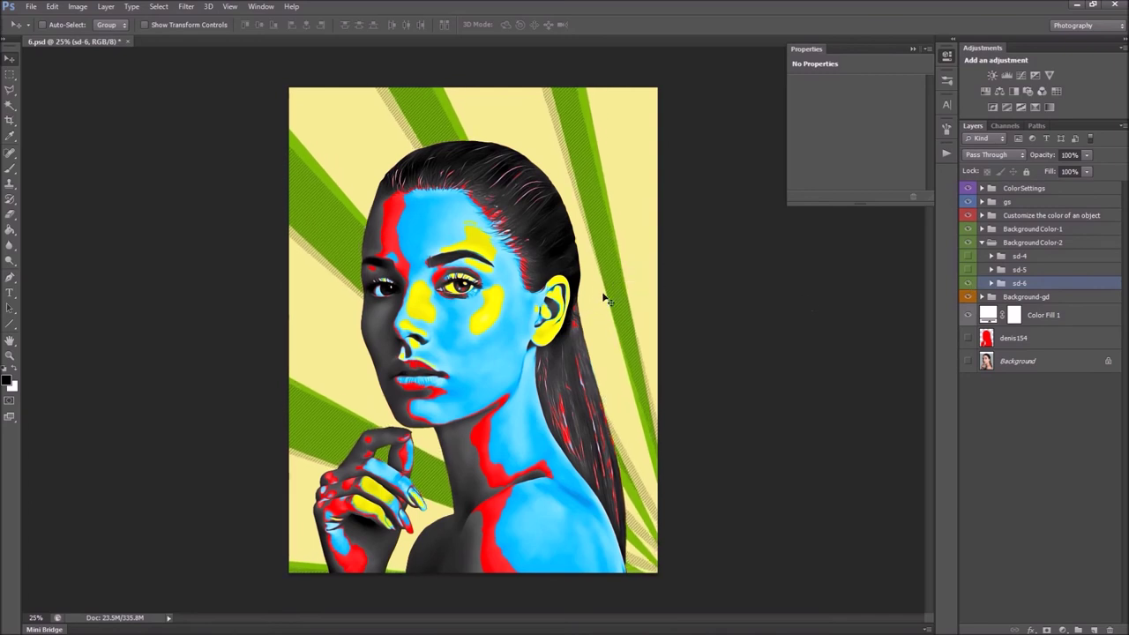
Shrink the green sd-6 sunburst to about 94%, then hide it
key("ctrl+t")
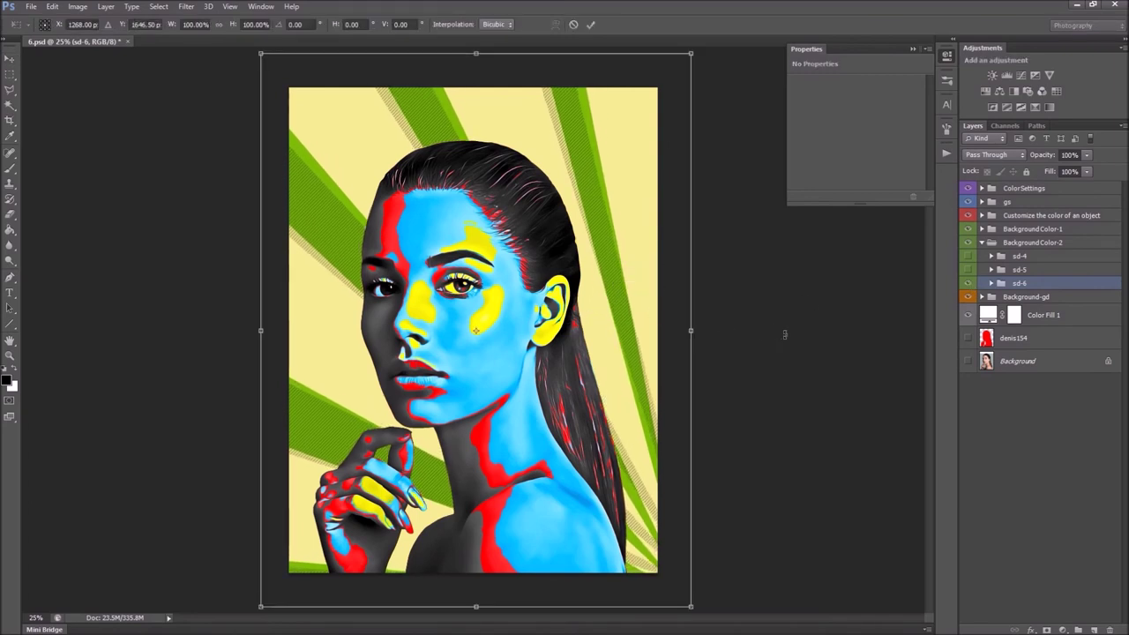
mouse_move(691, 53)
left_mouse_down()
mouse_move(682, 68)
mouse_move(696, 49)
left_mouse_up()
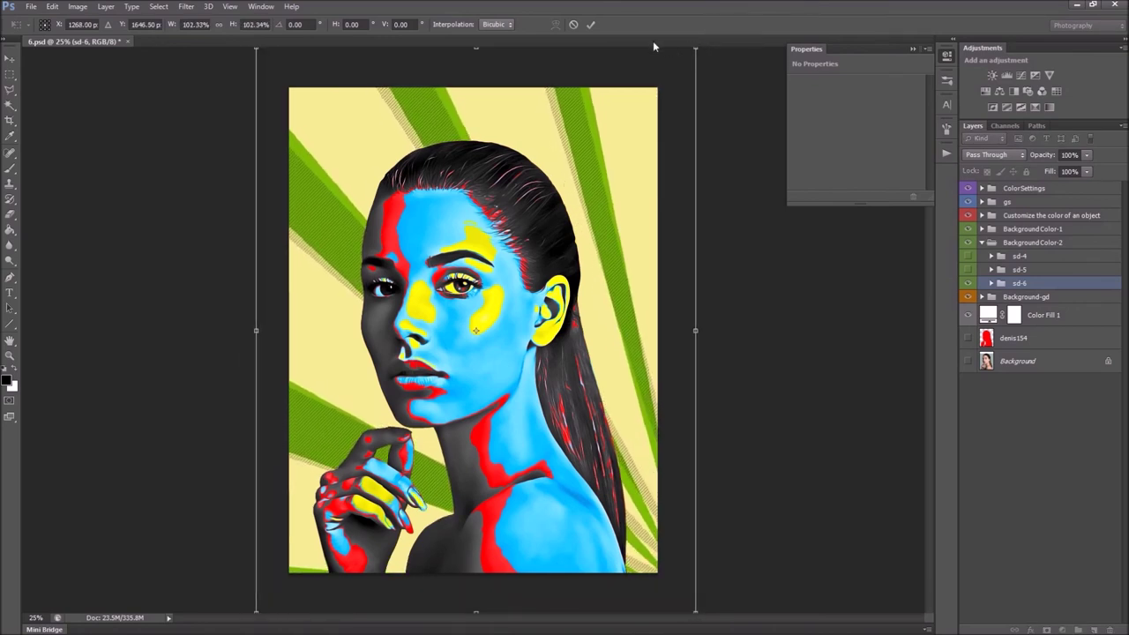
left_click(590, 24)
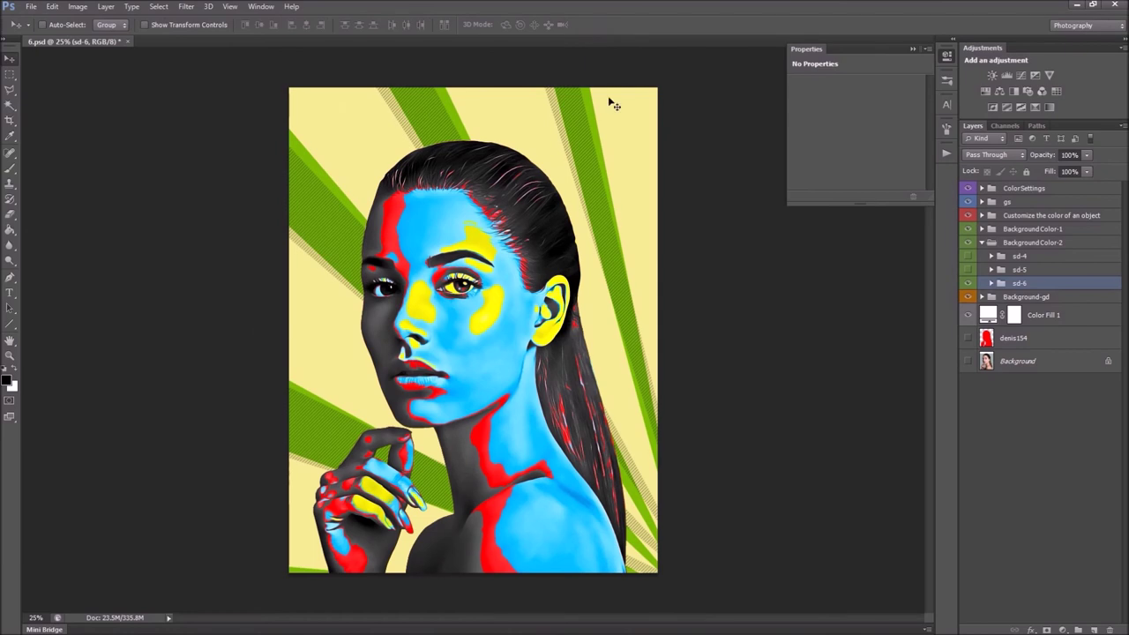
left_click(969, 282)
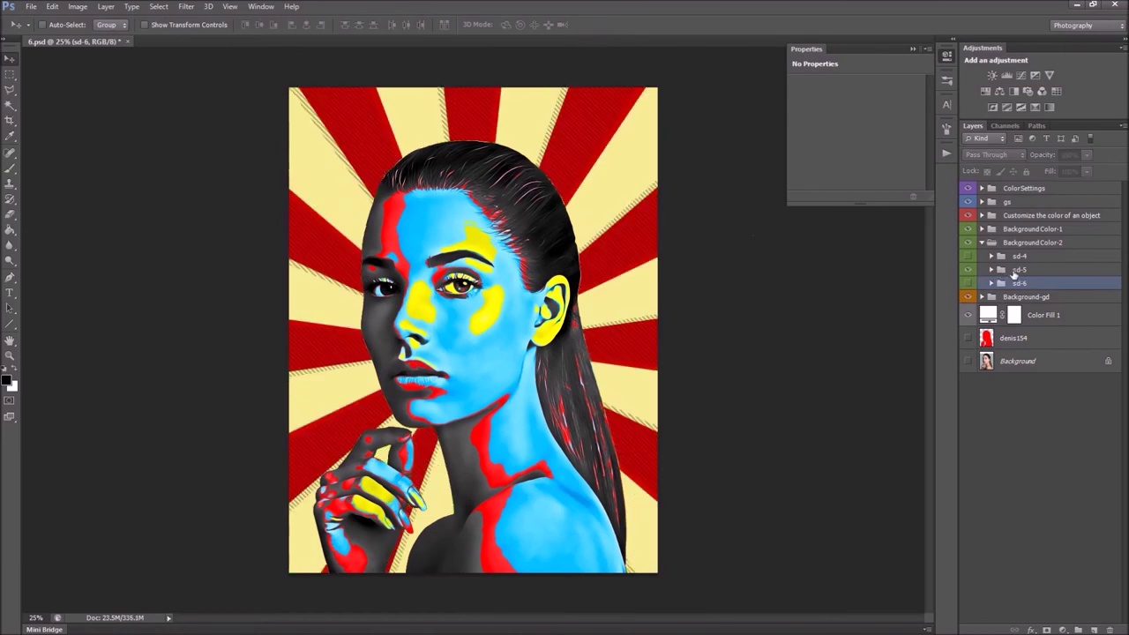
Show sd-5's wide red rays, scale them to cover the canvas, then hide them
left_click(1014, 269)
key("ctrl+t")
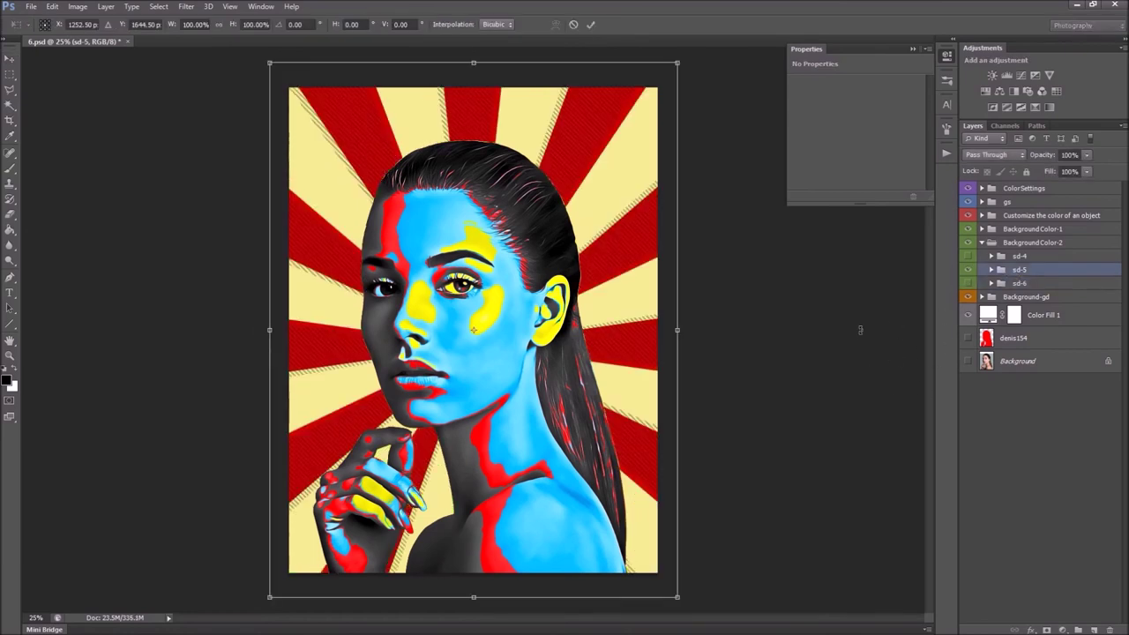
mouse_move(680, 61)
left_mouse_down()
mouse_move(700, 51)
mouse_move(673, 68)
left_mouse_up()
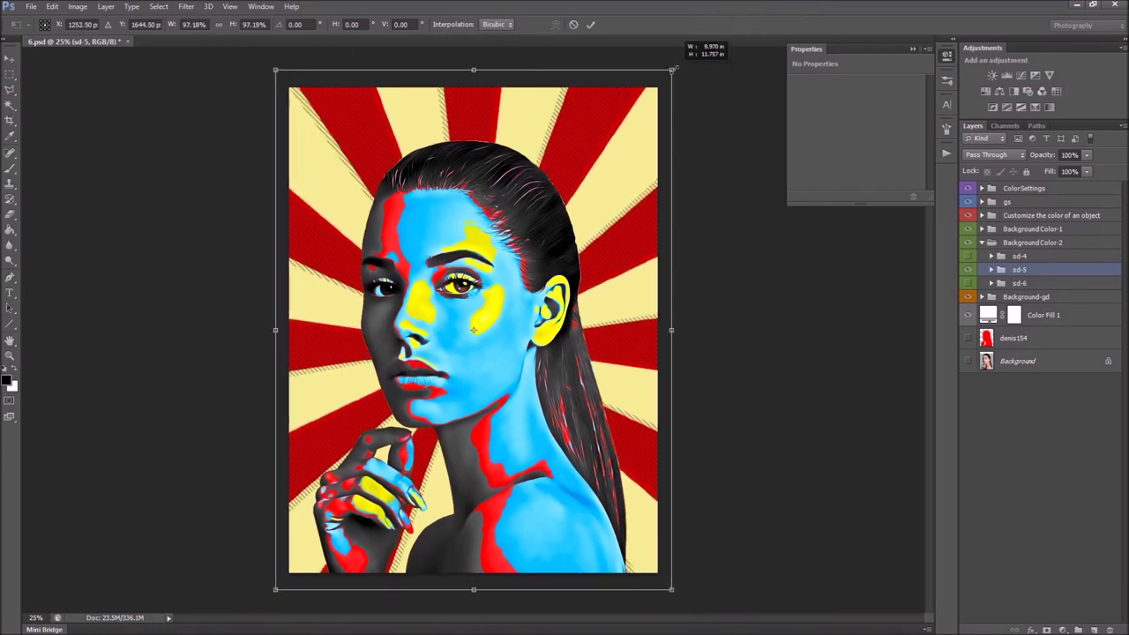
left_click(588, 24)
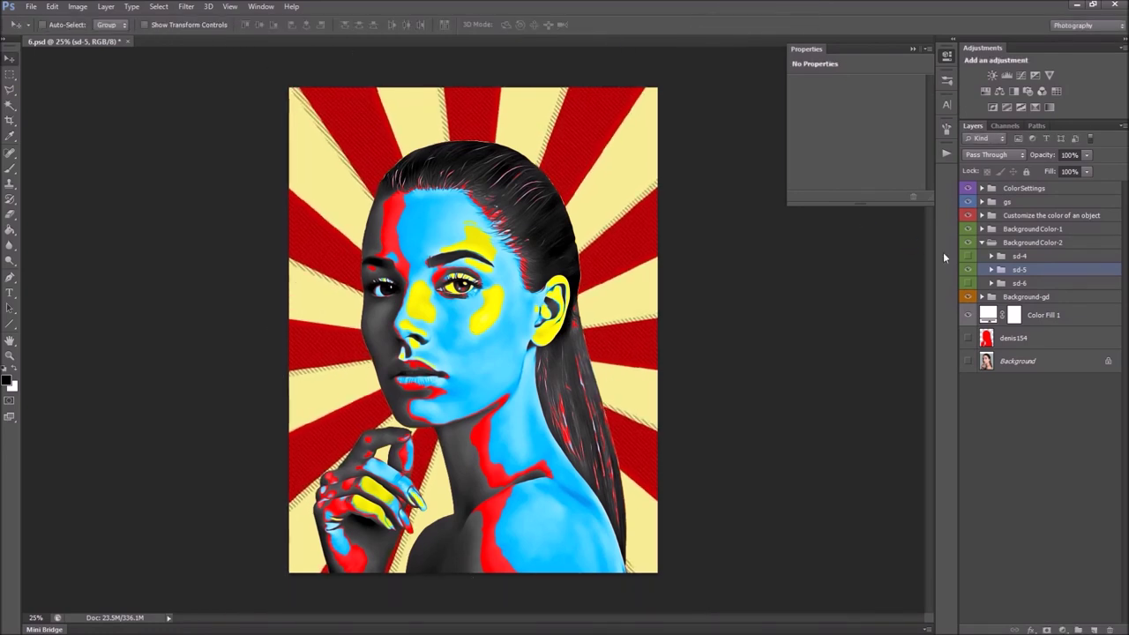
left_click(968, 269)
Show the green sd-6 sunburst and inspect its x-6 rays and Pattern Fill 3 layers
left_click(1017, 256)
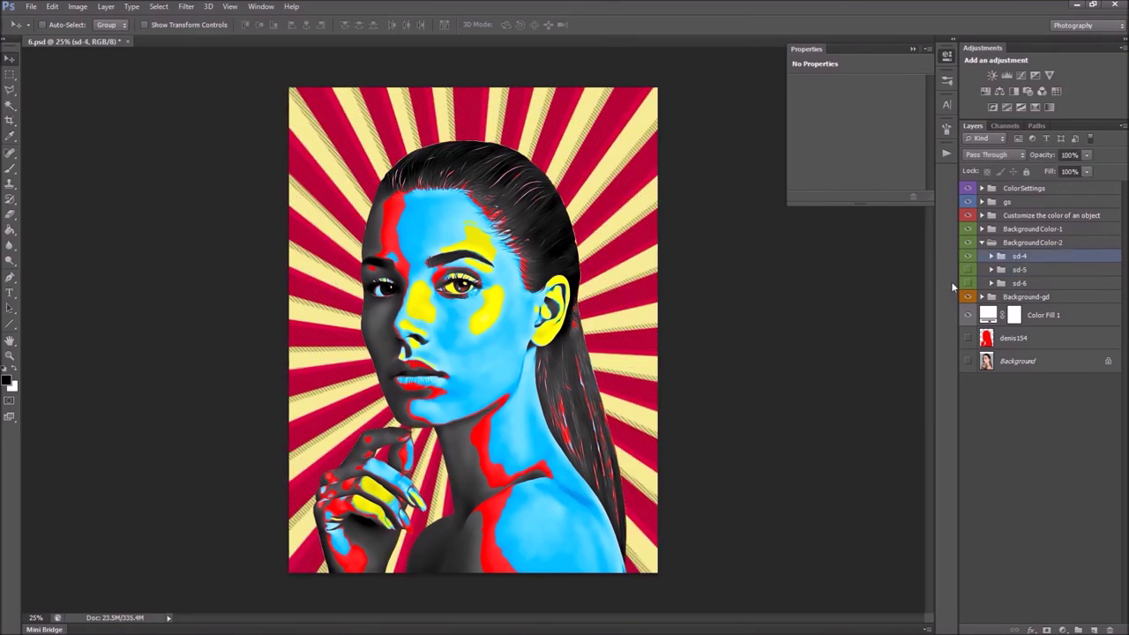
left_click_drag(635, 285, 645, 290)
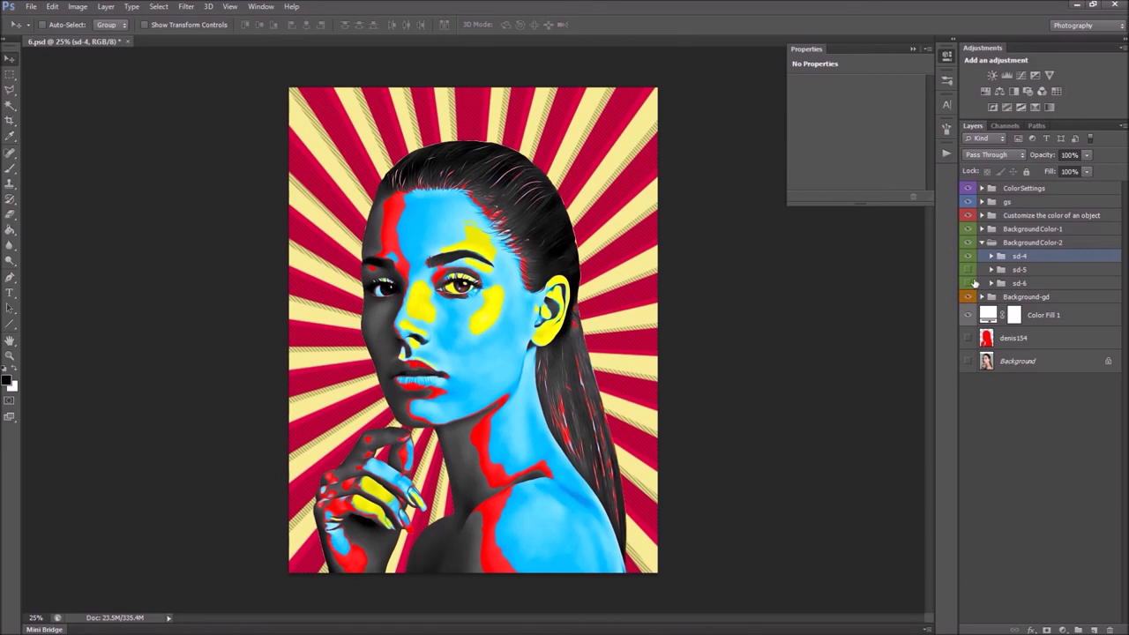
left_click(968, 283)
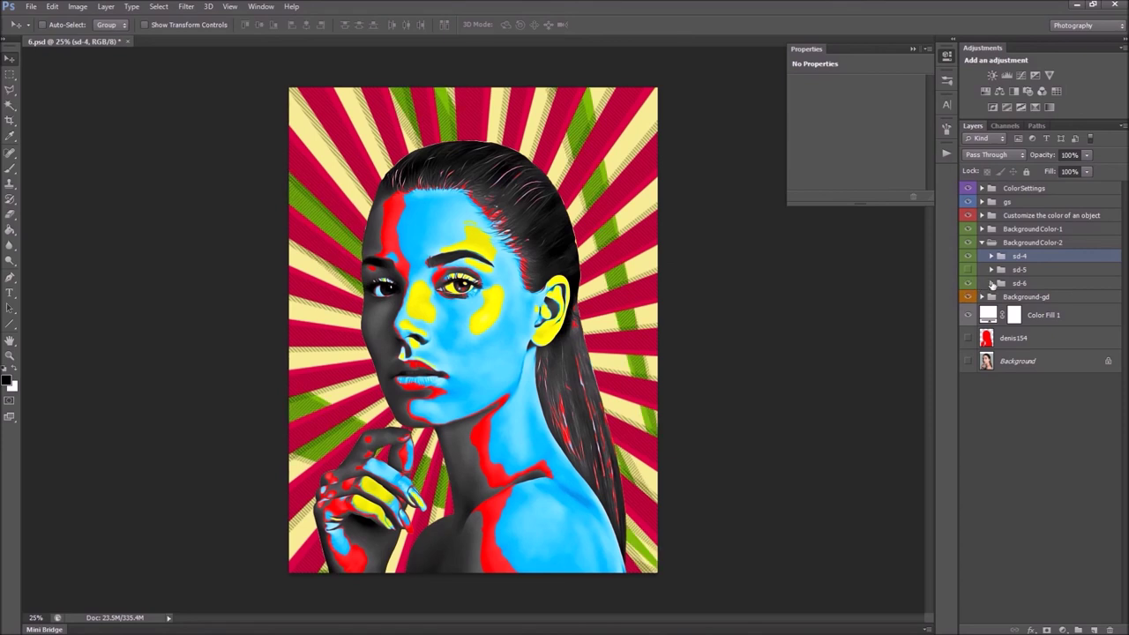
left_click(991, 283)
left_click(969, 348)
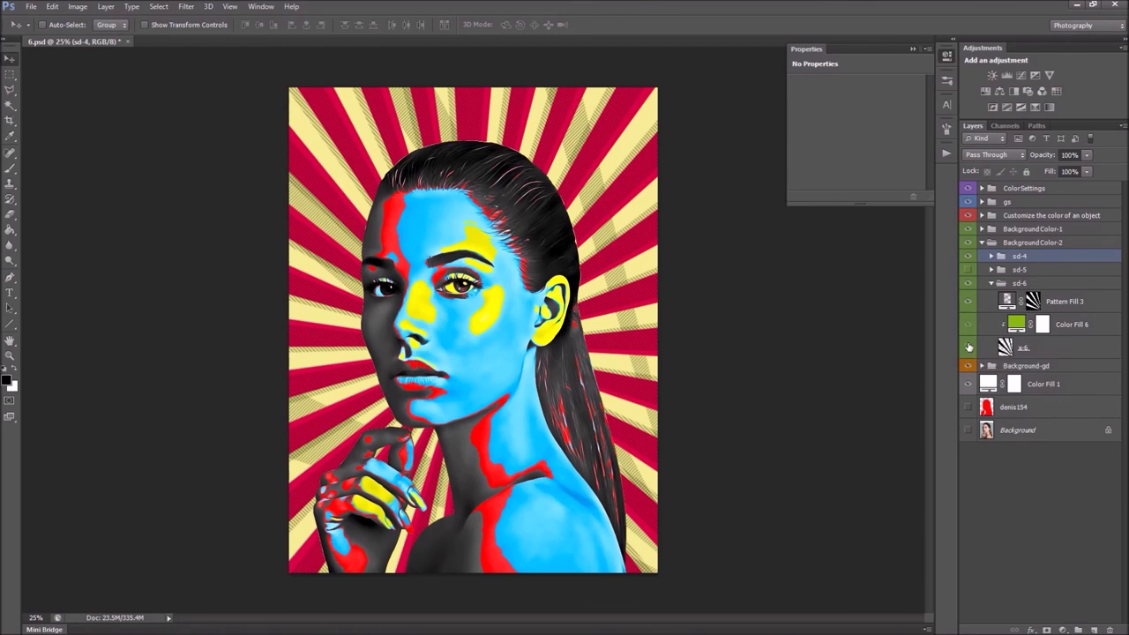
left_click(969, 348)
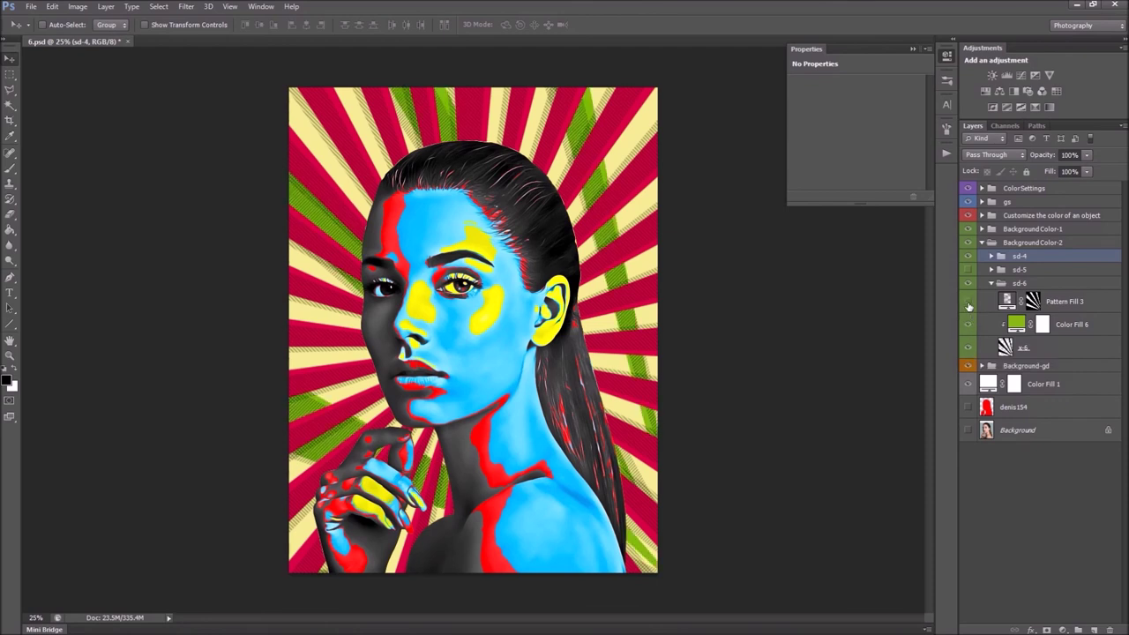
left_click(969, 302)
left_click(969, 302)
left_click(990, 284)
Hide sd-6 and sd-4, then turn on sd-2's green sunburst in BackgroundColor-1
left_click(969, 284)
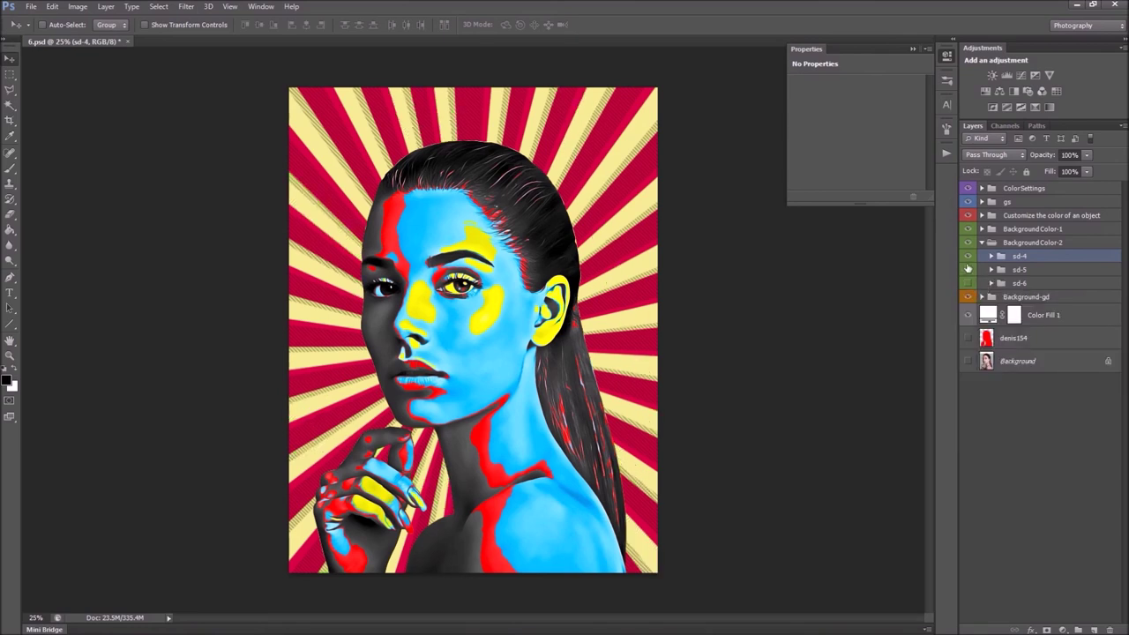
left_click(969, 256)
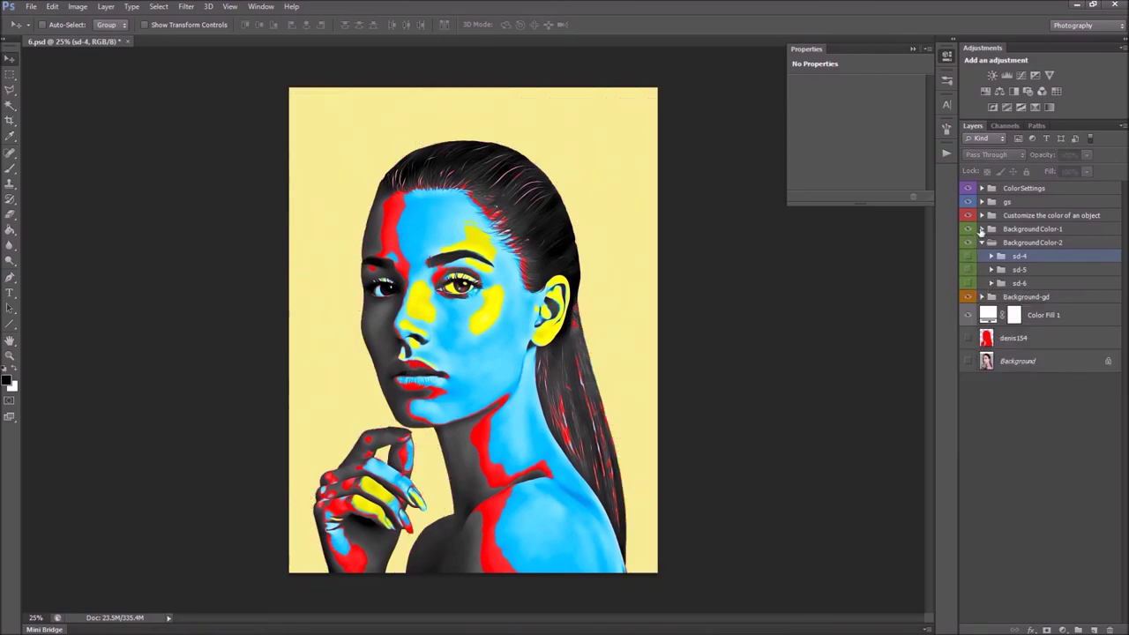
left_click(981, 230)
left_click(970, 257)
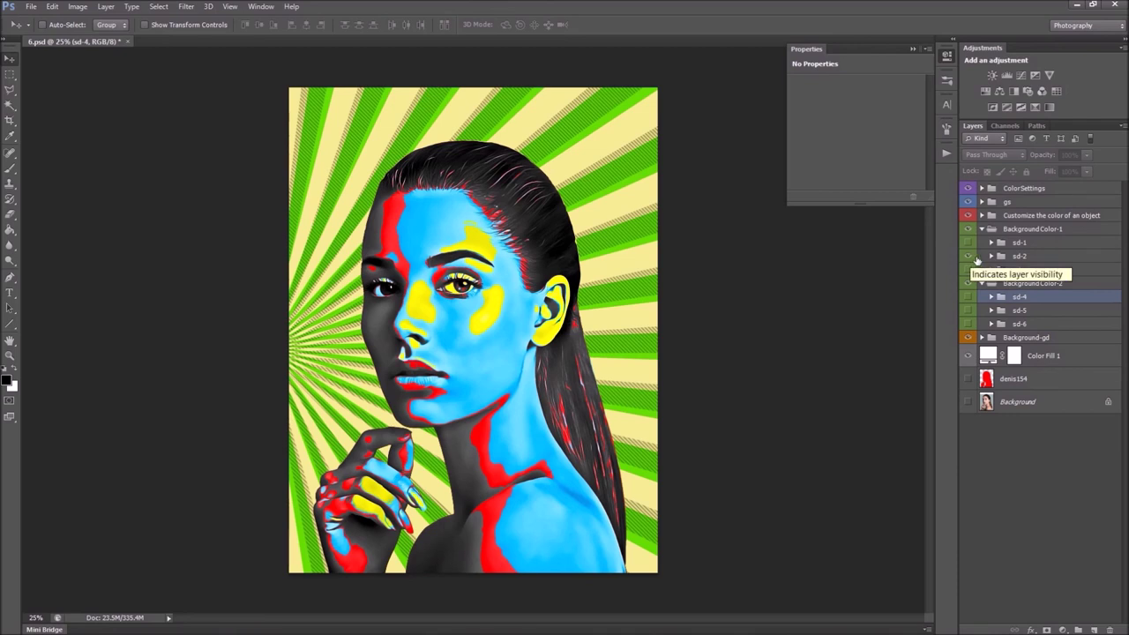
left_click(982, 230)
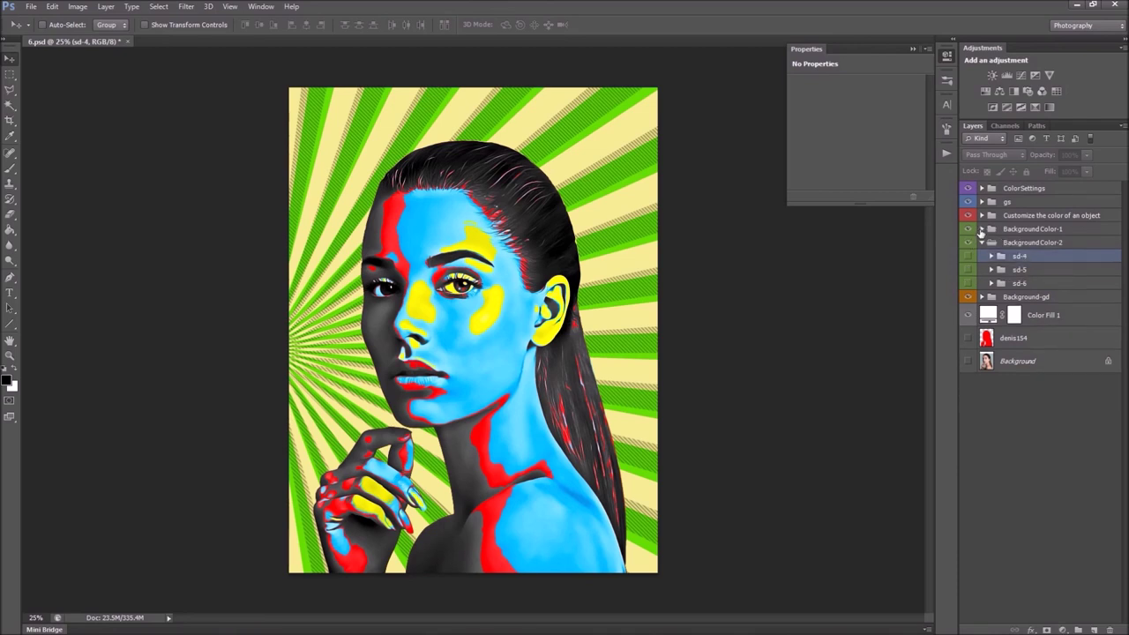
Open Background-gd, hide the yellow Color Fill 7, and try the blue fill
left_click(983, 242)
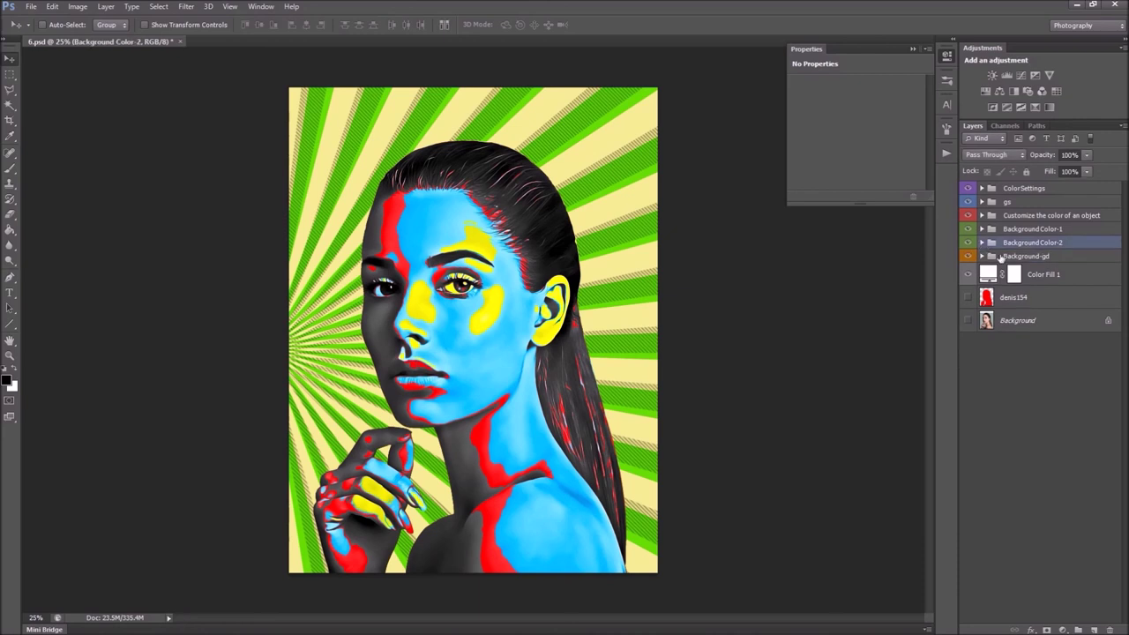
left_click(1004, 256)
left_click(983, 257)
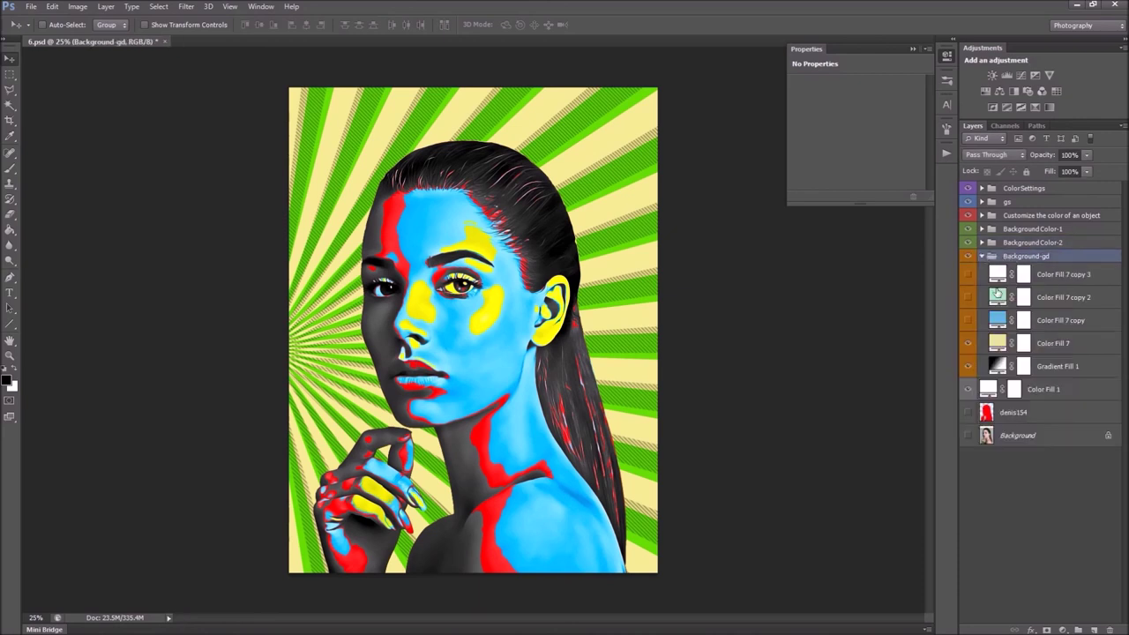
left_click(969, 344)
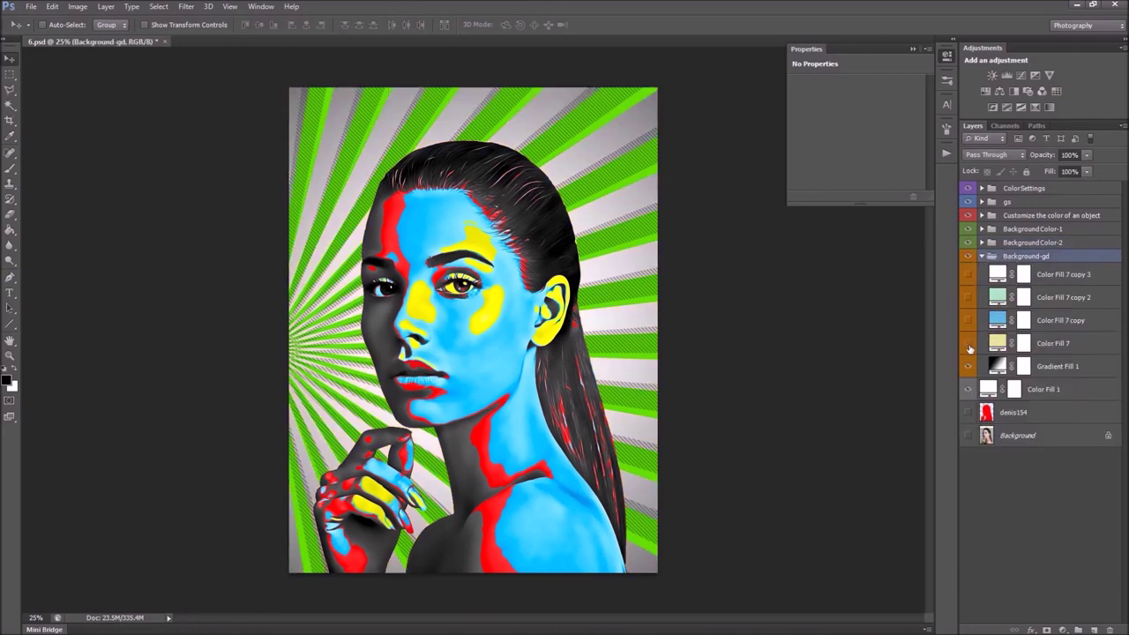
left_click(972, 324)
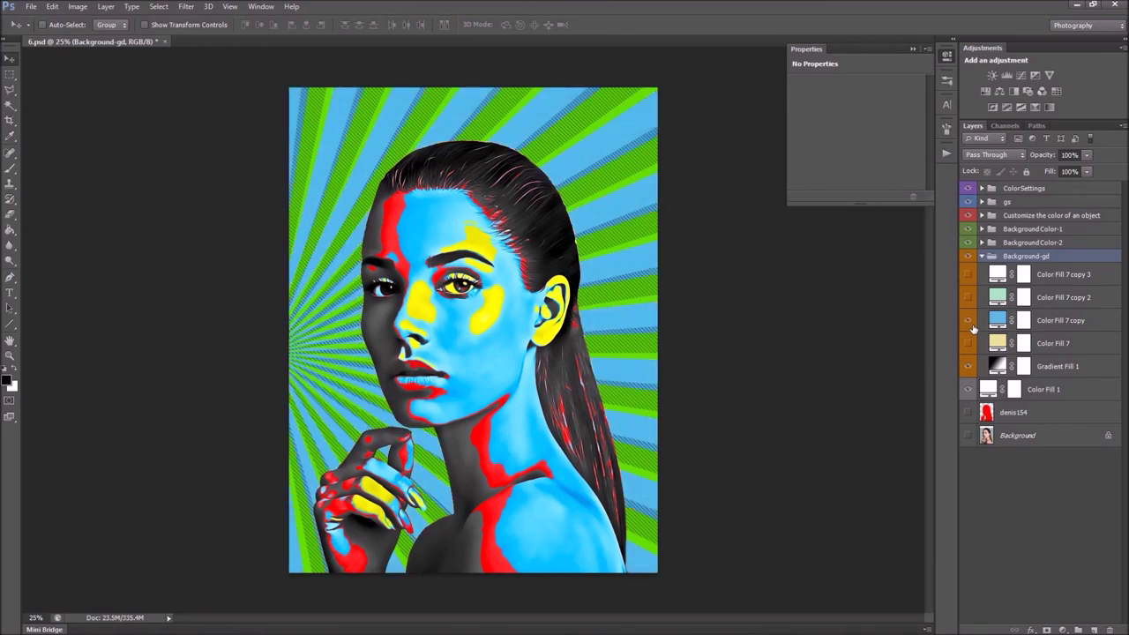
left_click(970, 321)
Compare mint and white fills, keep mint a9e5c1 on, and open its colour settings
left_click(970, 299)
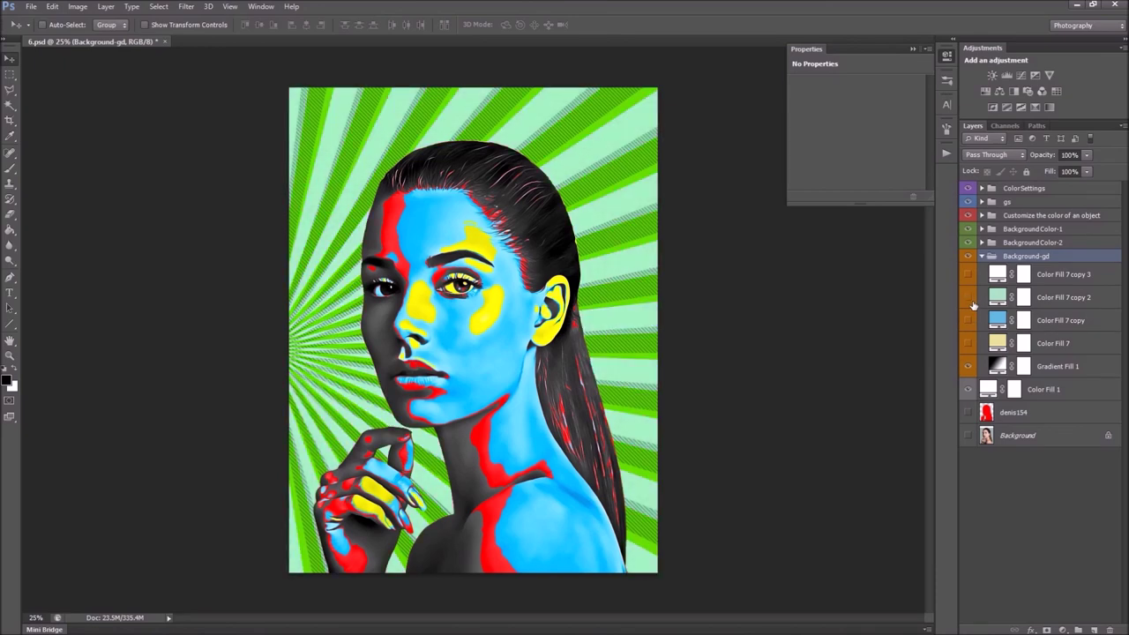
left_click(970, 298)
left_click(968, 274)
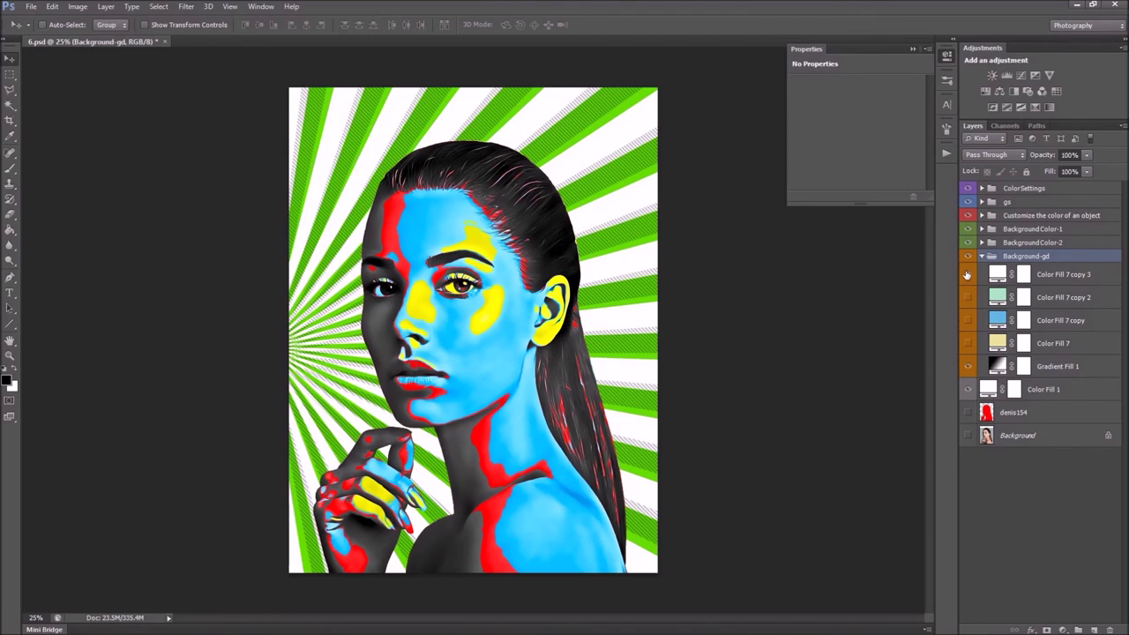
left_click(967, 276)
left_click(967, 298)
double_click(997, 297)
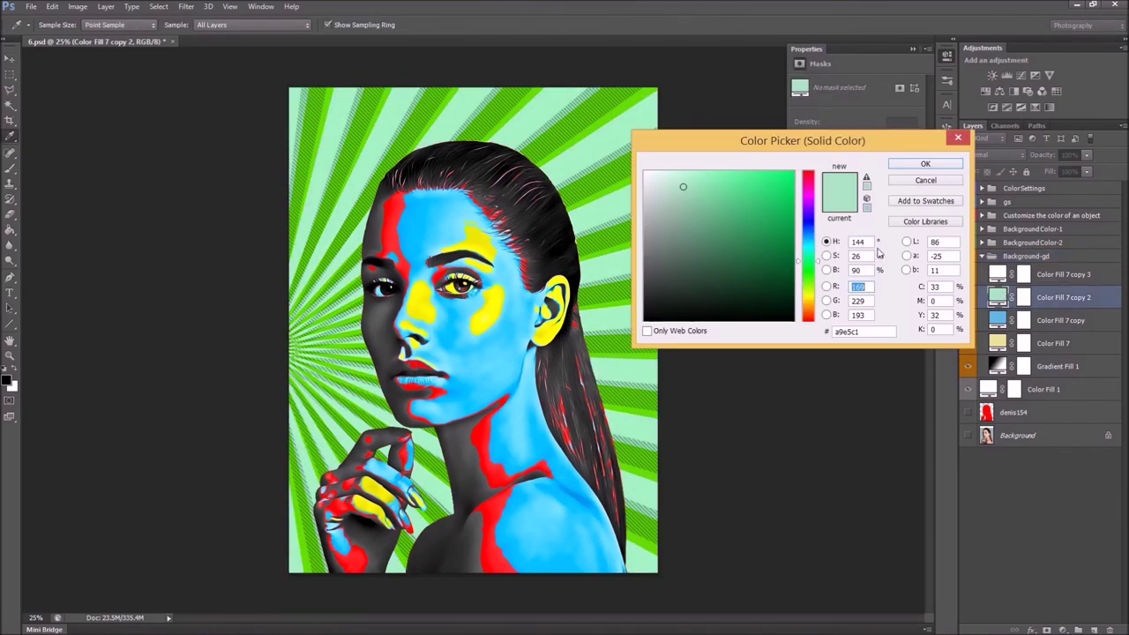
Set the fill between the green rays to purple 7854c0, then collapse Background-gd
left_click(739, 208)
left_click(706, 253)
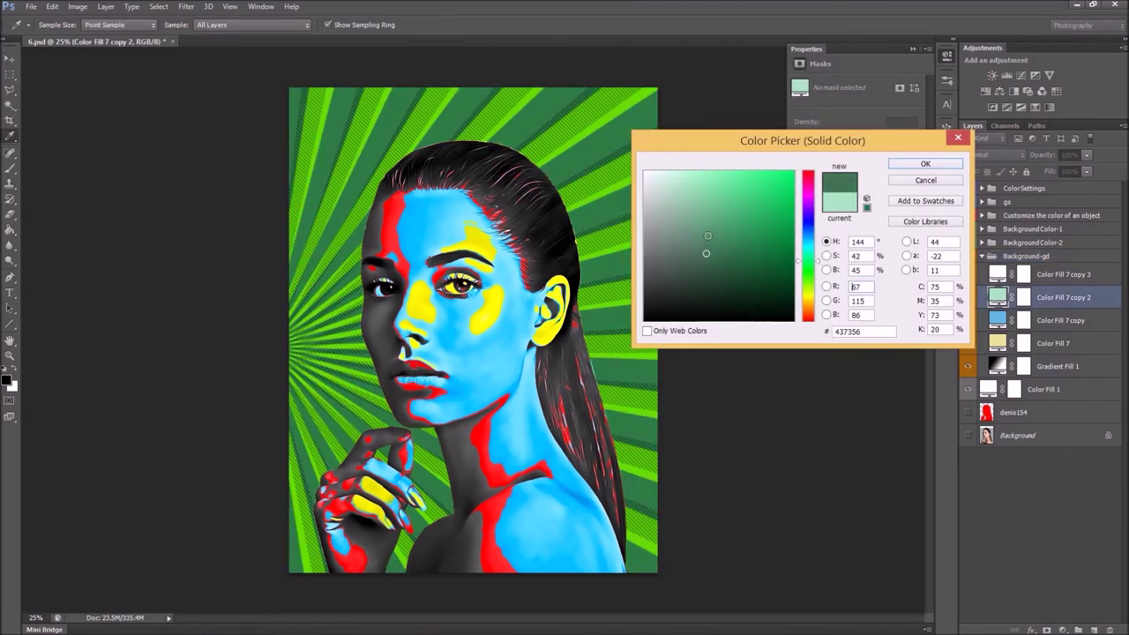
left_click(808, 239)
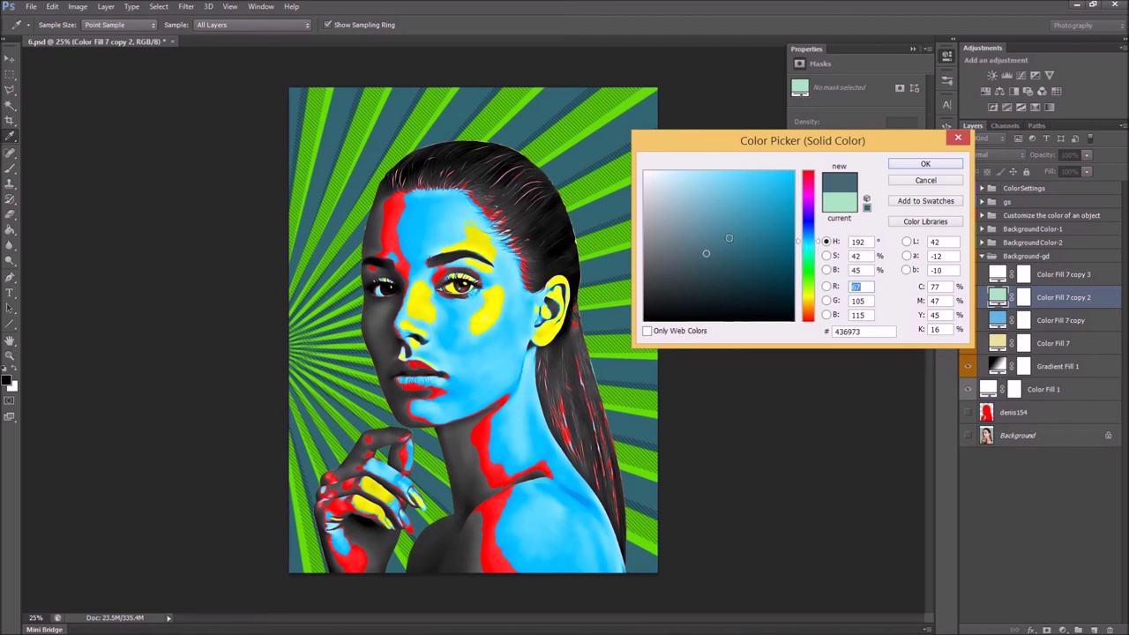
left_click(686, 226)
left_click(676, 233)
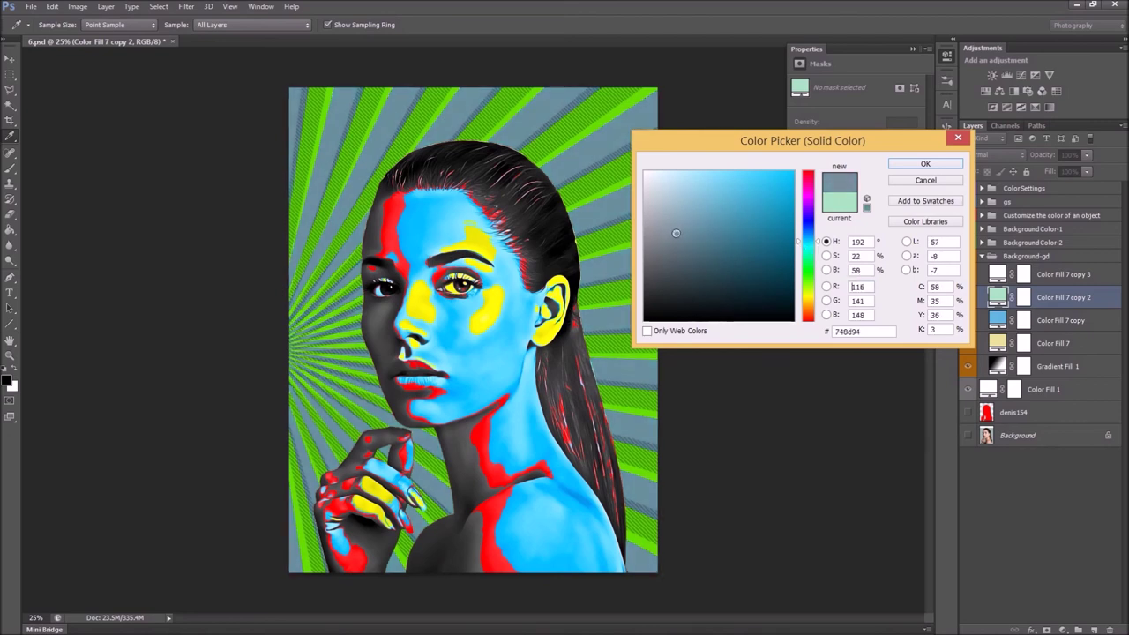
left_click_drag(676, 233, 728, 207)
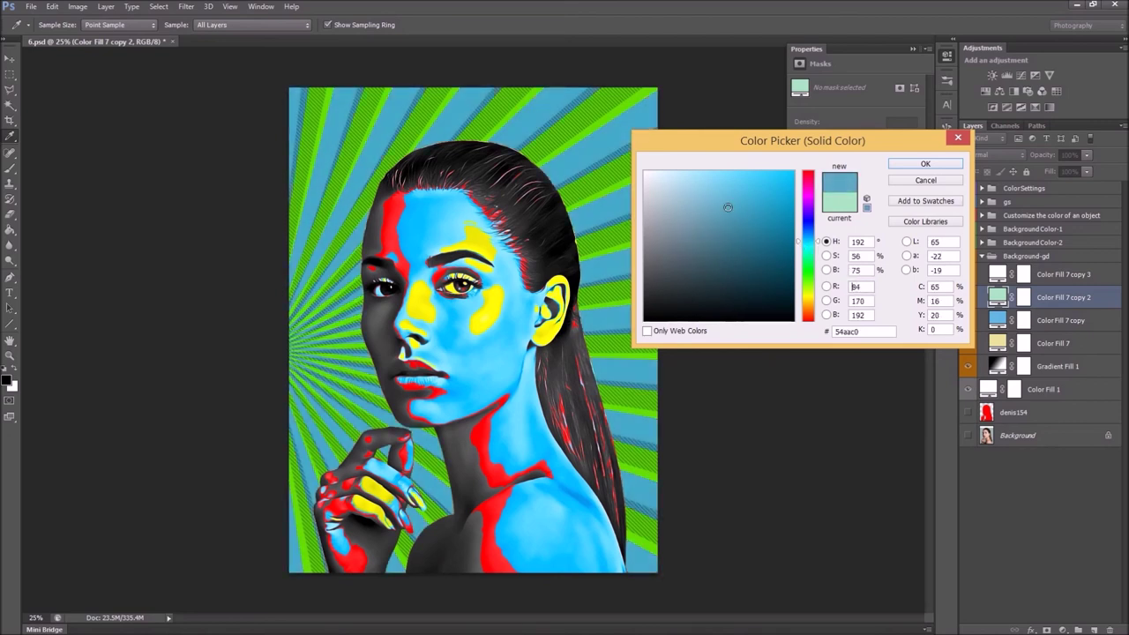
left_click(812, 271)
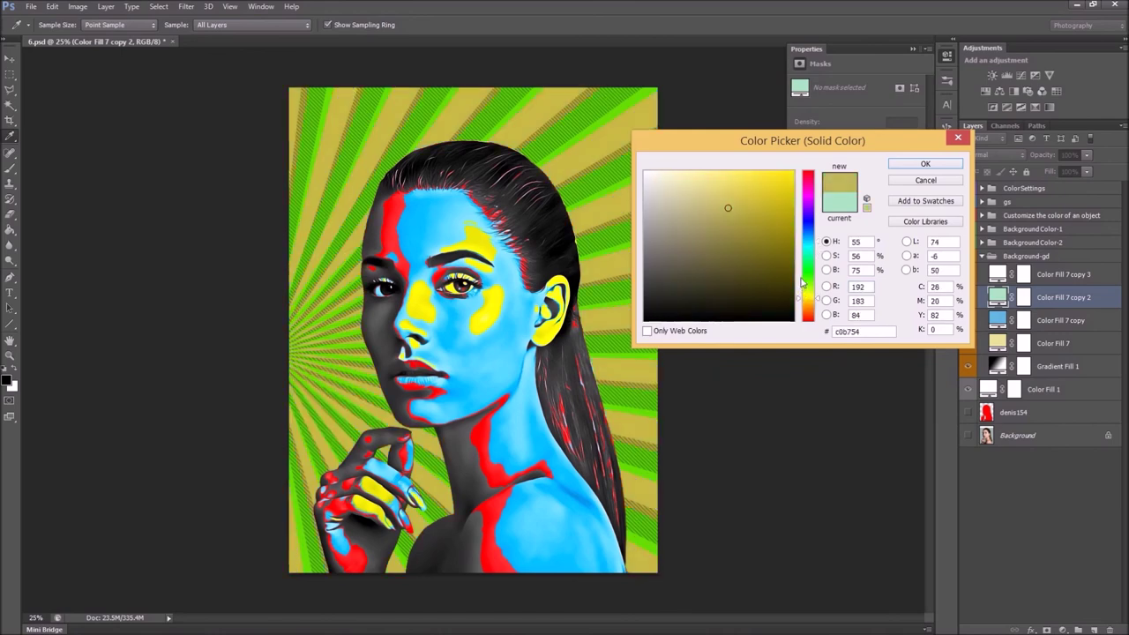
left_click(806, 209)
left_click(811, 187)
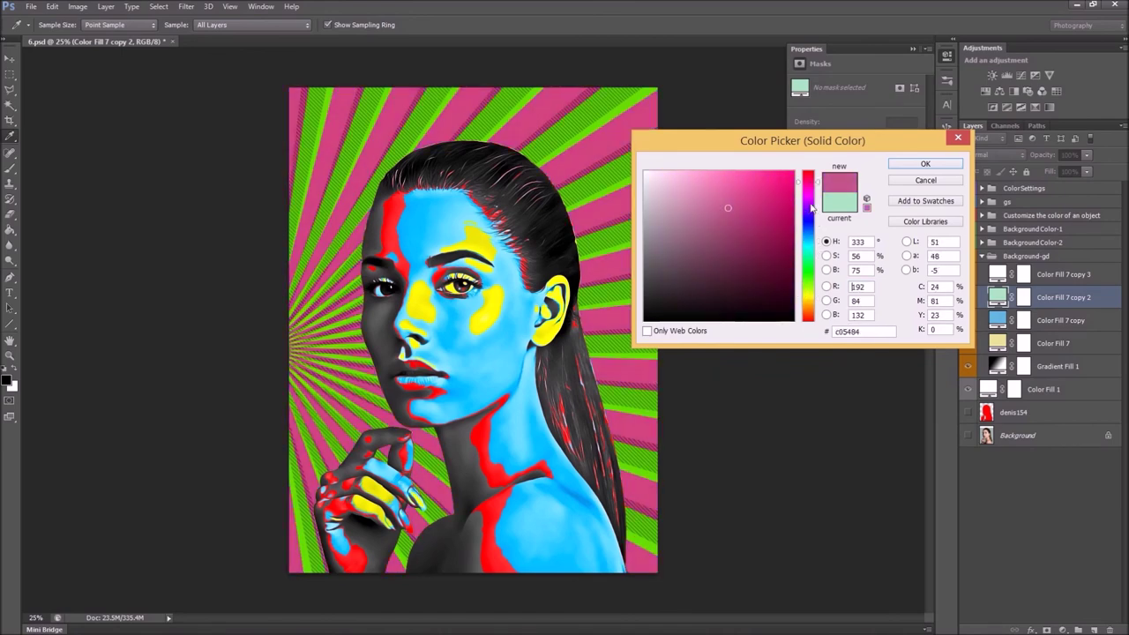
left_click(810, 212)
left_click(949, 164)
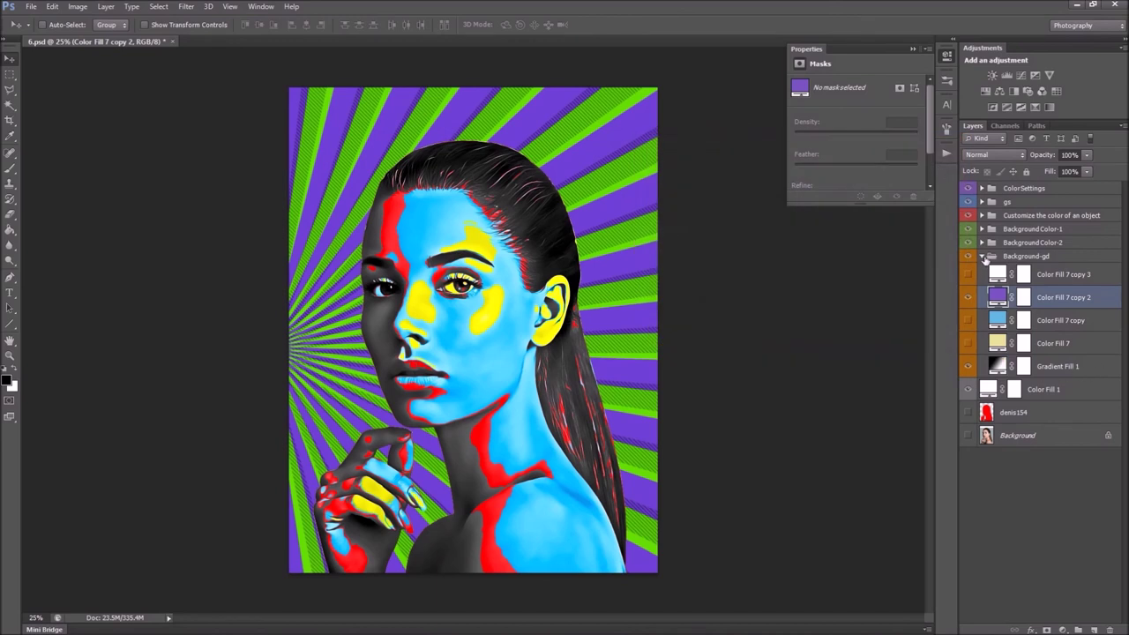
left_click(982, 257)
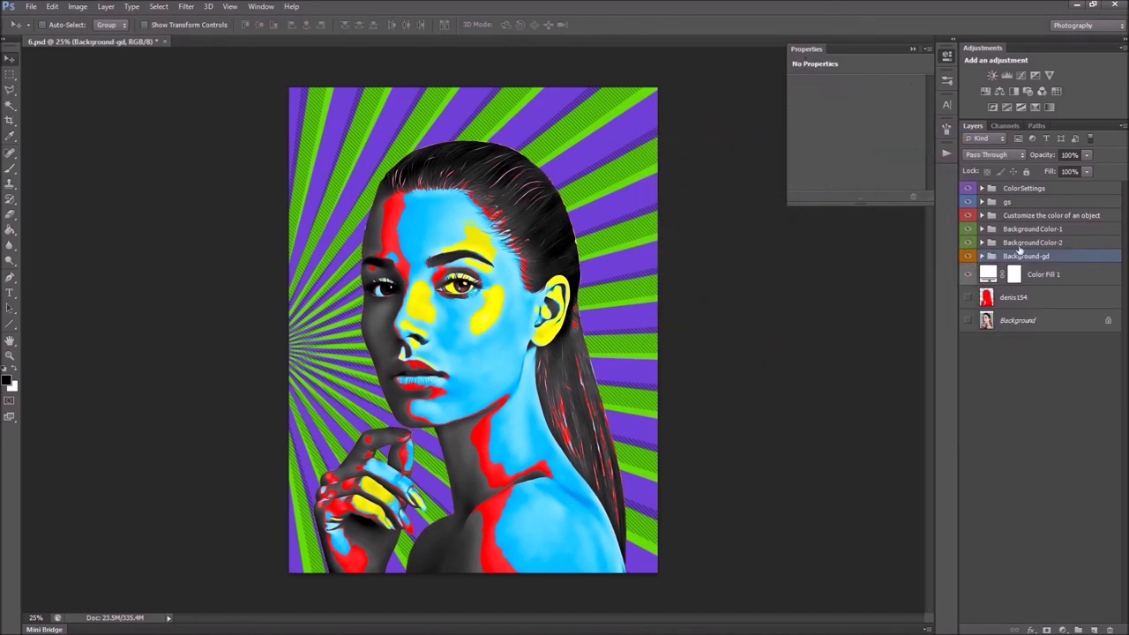